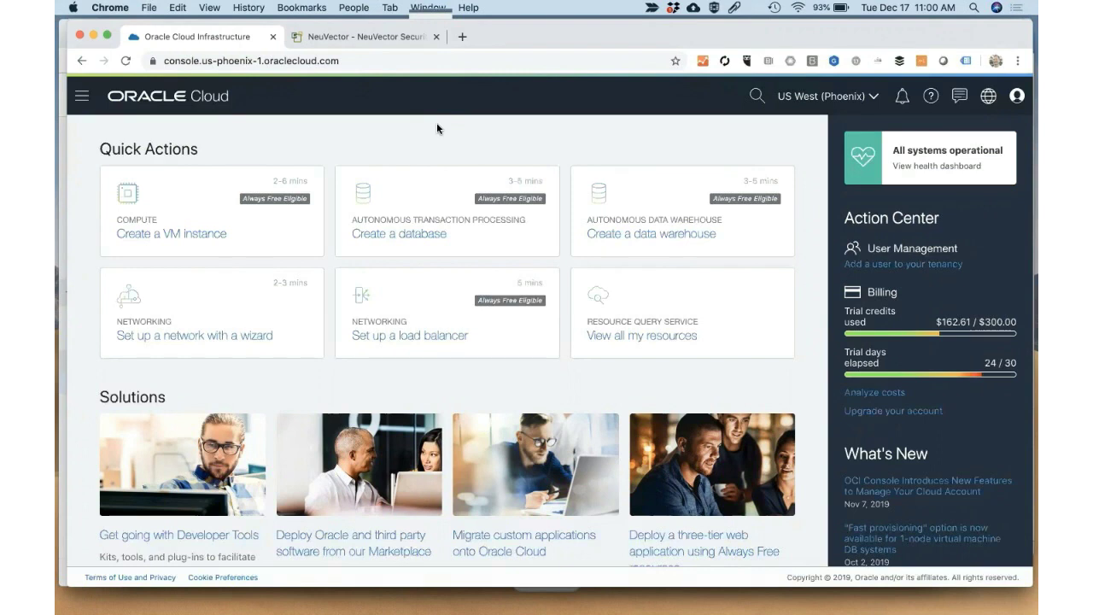
Open the details of cluster2 from the Container Clusters (OKE) page under Developer Services
{"action": "left_click", "coordinate": [82, 97]}
{"action": "mouse_move", "coordinate": [149, 433]}
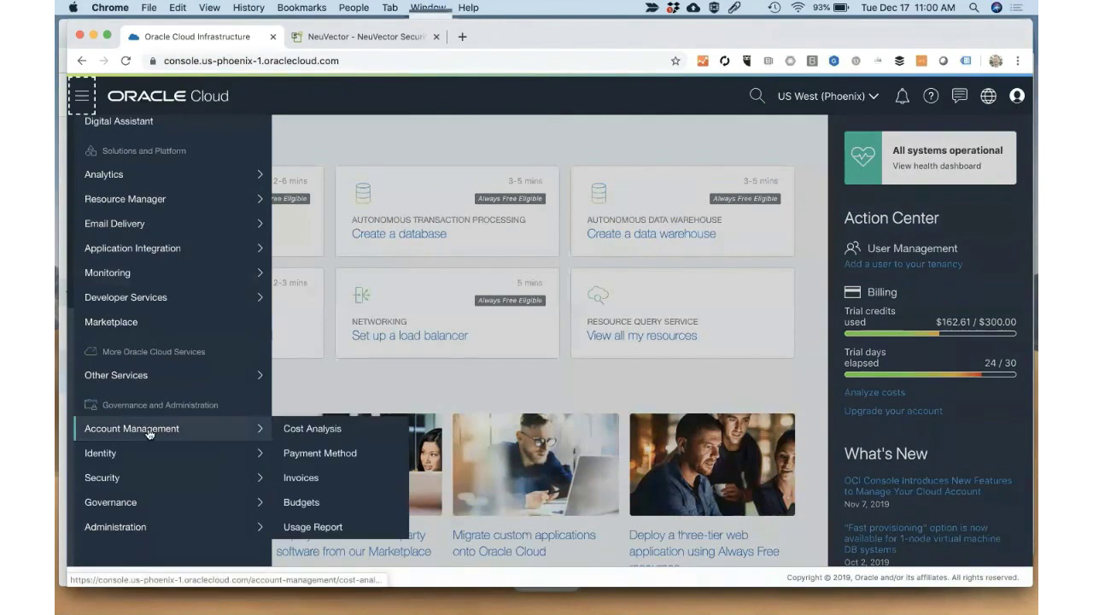
{"action": "mouse_move", "coordinate": [195, 295]}
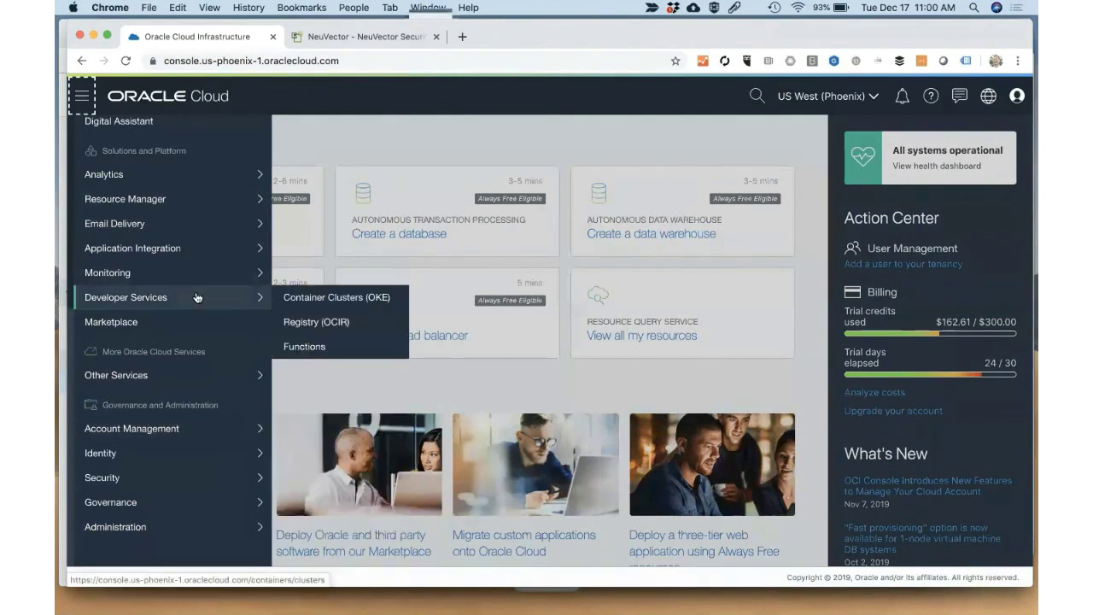
{"action": "left_click", "coordinate": [314, 298]}
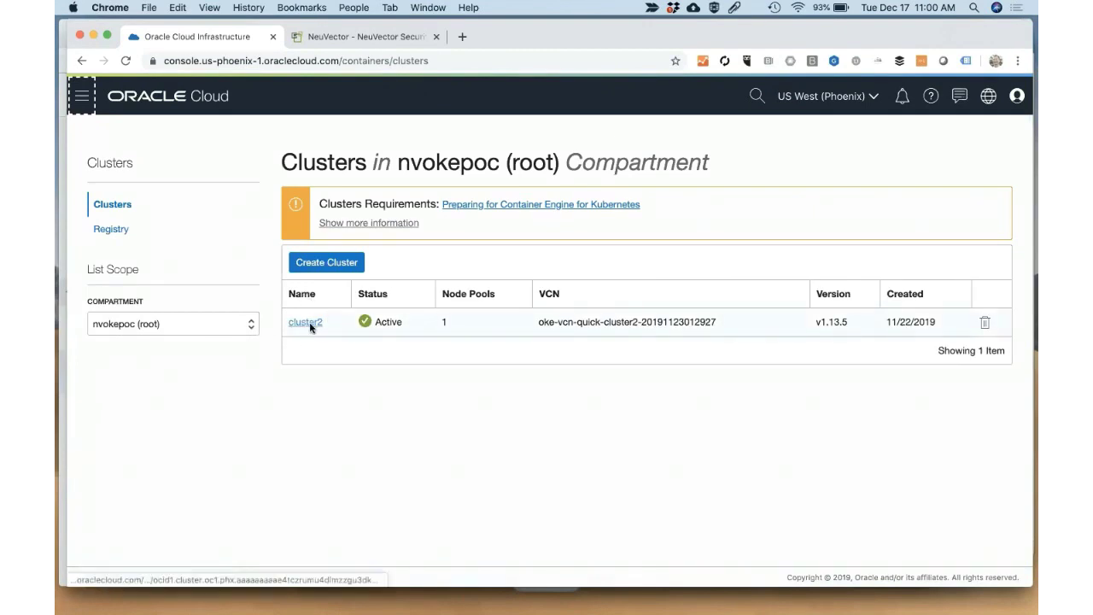
{"action": "left_click", "coordinate": [308, 322]}
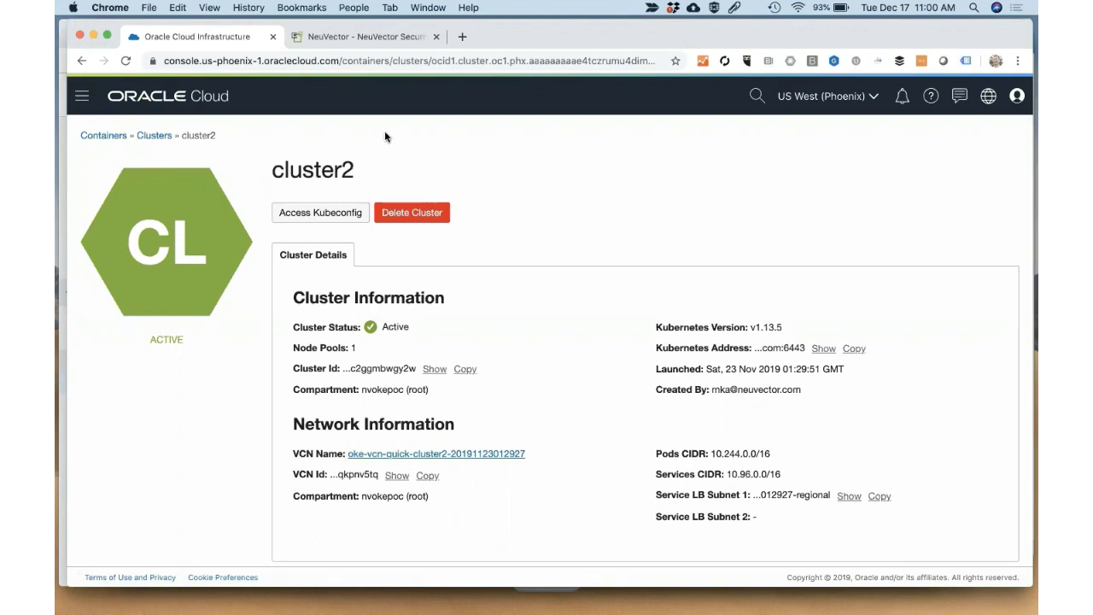
Examine cluster2's cluster information and the worker nodes of pool1, and view its kubeconfig access instructions
{"action": "scroll", "coordinate": [400, 401], "scroll_direction": "down", "scroll_amount": 2}
{"action": "scroll", "coordinate": [398, 402], "scroll_direction": "down", "scroll_amount": 5}
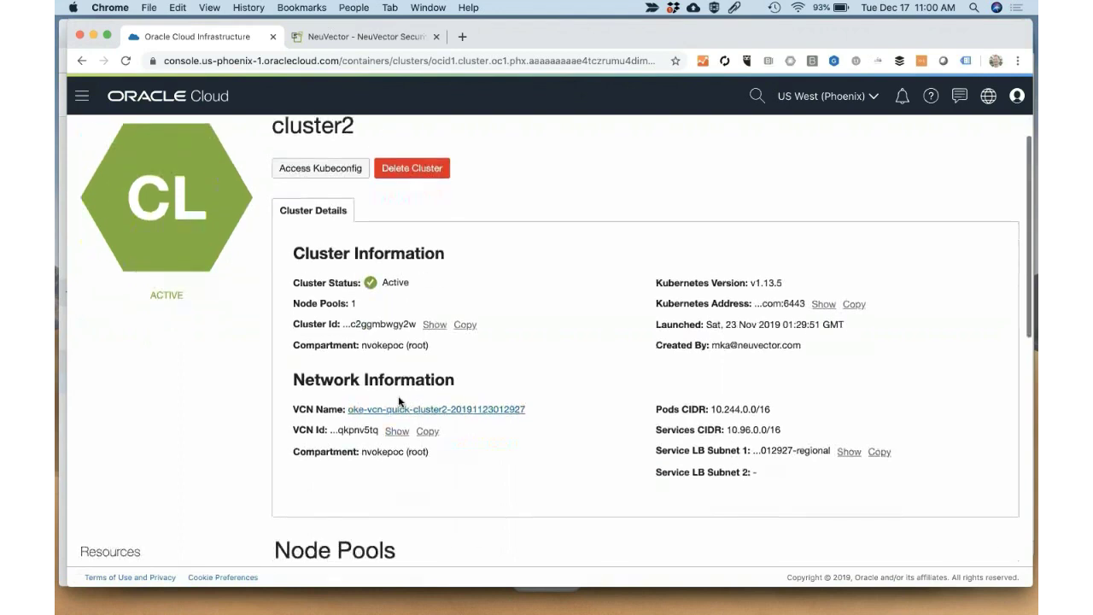
{"action": "scroll", "coordinate": [398, 401], "scroll_direction": "down", "scroll_amount": 7}
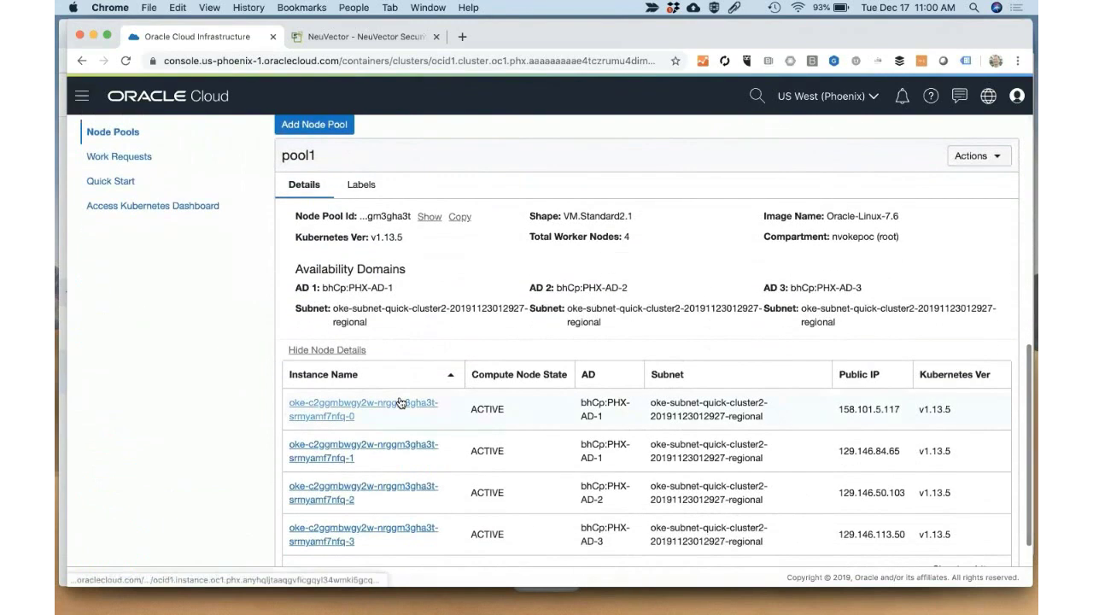
{"action": "scroll", "coordinate": [400, 402], "scroll_direction": "down", "scroll_amount": 1}
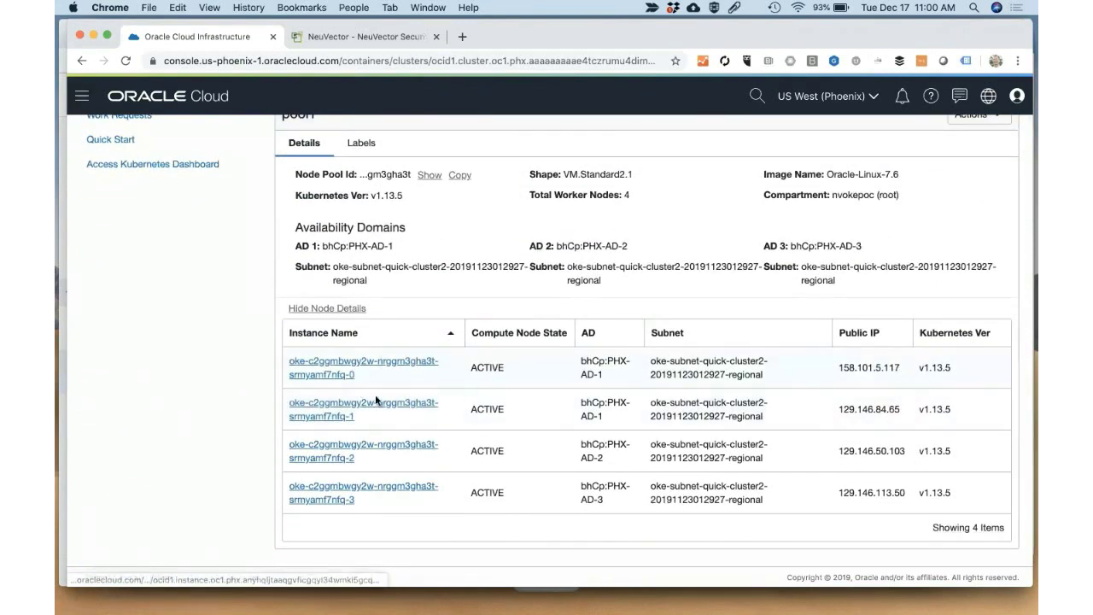
{"action": "scroll", "coordinate": [376, 482], "scroll_direction": "up", "scroll_amount": 2}
{"action": "scroll", "coordinate": [376, 482], "scroll_direction": "down", "scroll_amount": 2}
{"action": "scroll", "coordinate": [377, 499], "scroll_direction": "up", "scroll_amount": 10}
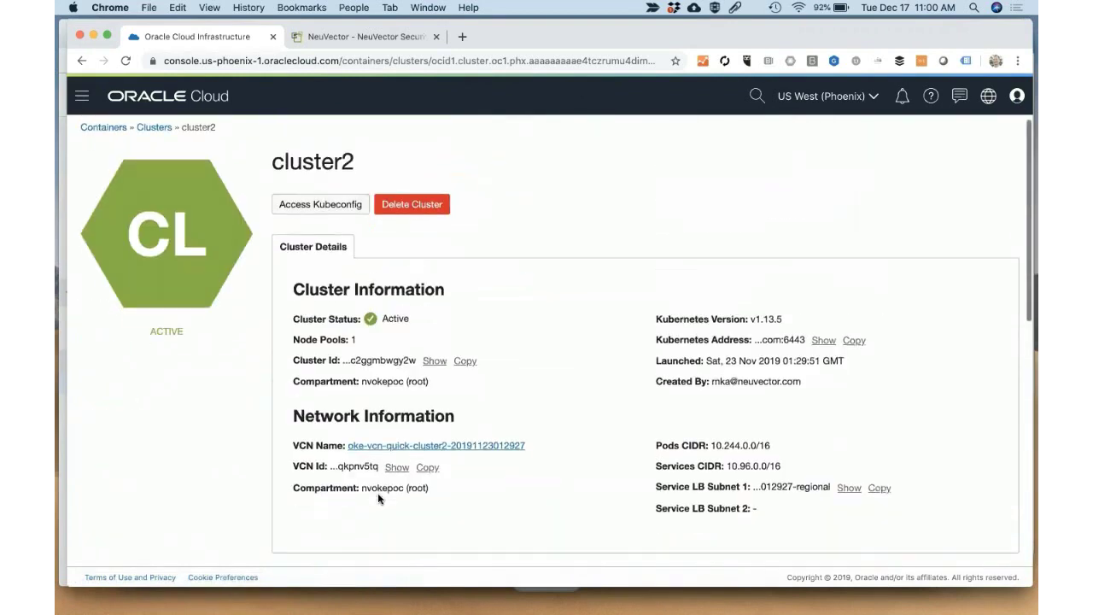
{"action": "left_click", "coordinate": [345, 212]}
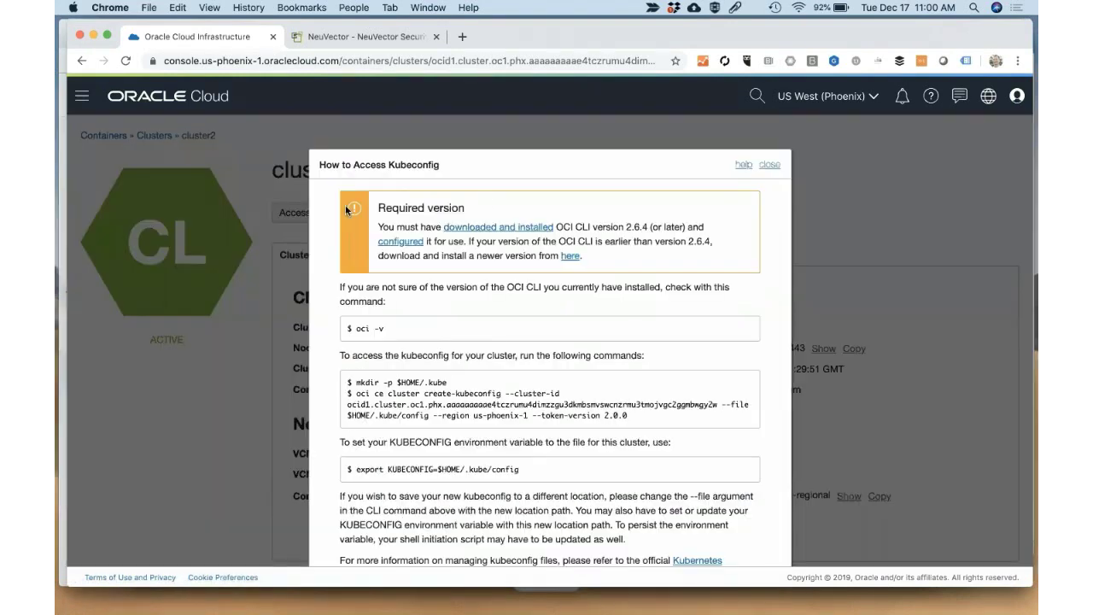
{"action": "left_click", "coordinate": [771, 168]}
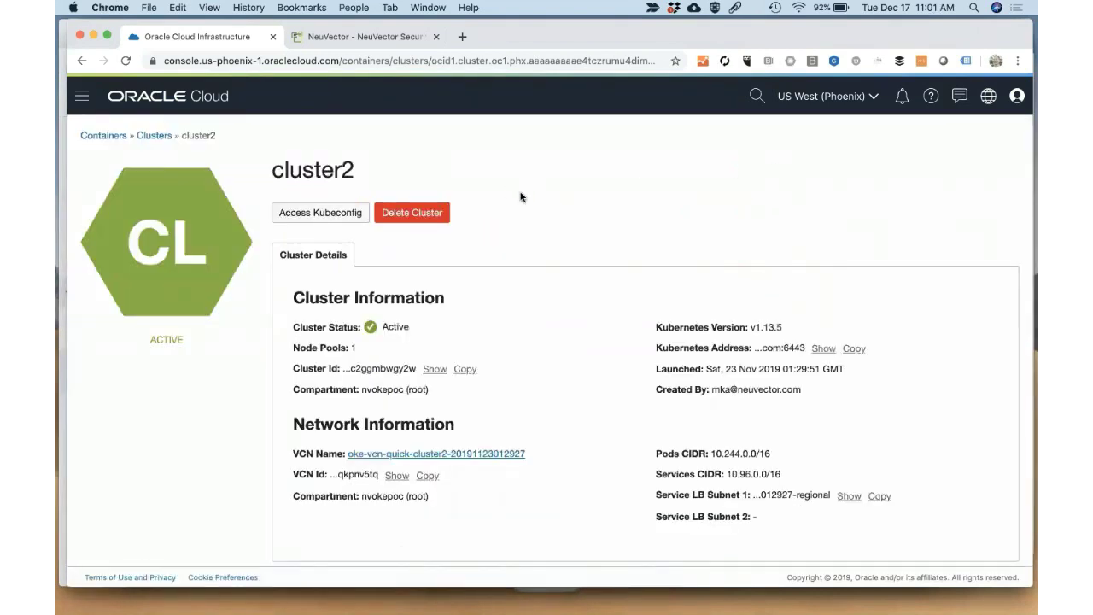
Switch to iTerm2 and list the cluster nodes and the pods in the demo namespace with kubectl
{"action": "key", "text": "super+Tab"}
{"action": "key", "text": "super+Tab"}
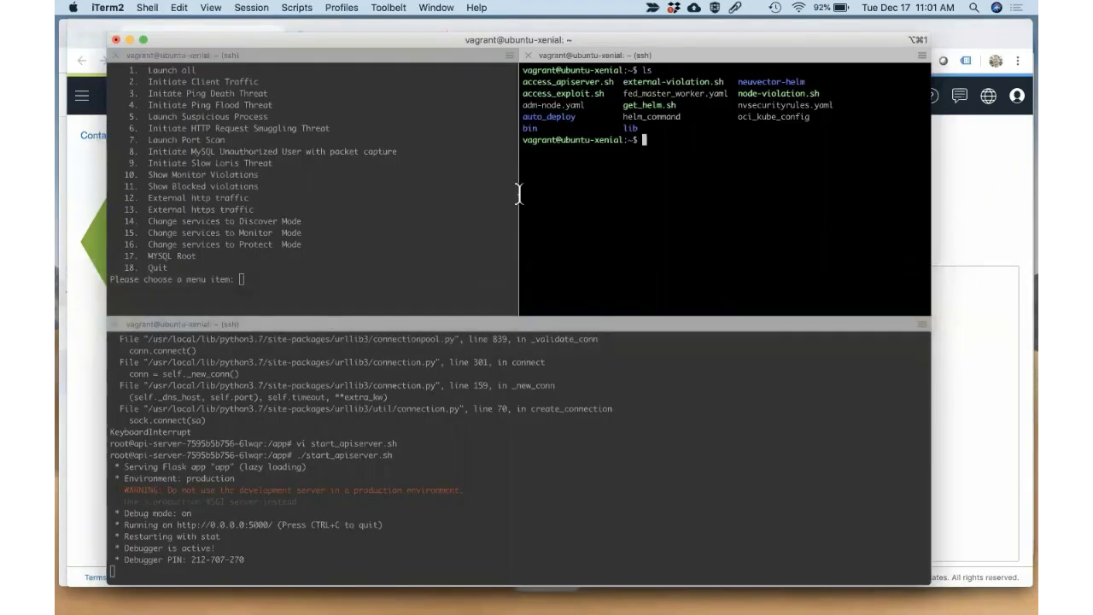
{"action": "type", "text": "kubectl get nodes"}
{"action": "key", "text": "Return"}
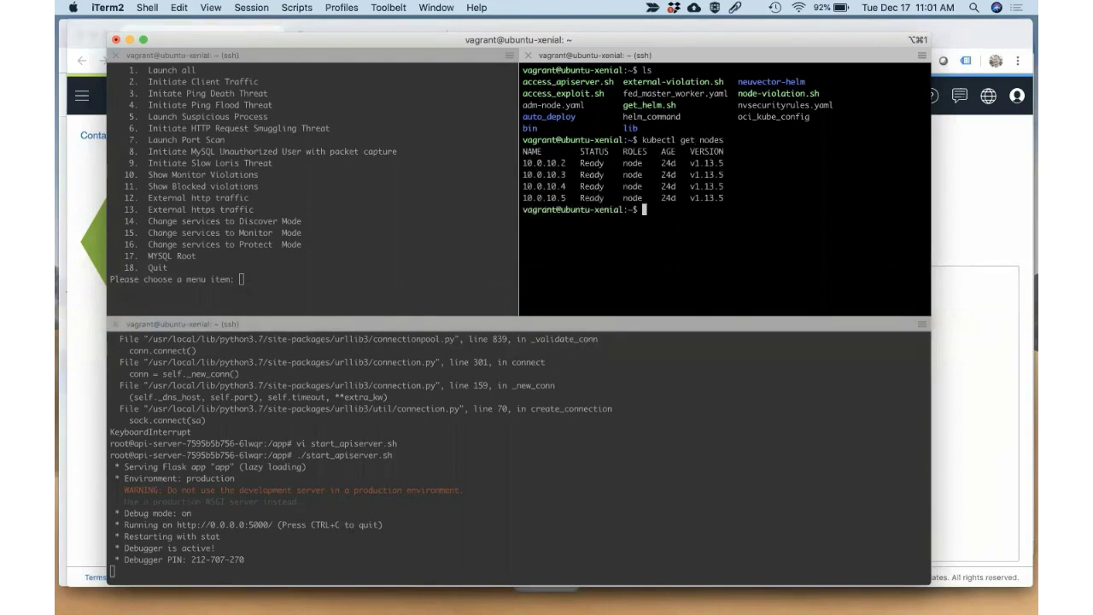
{"action": "type", "text": "kubectl get po -n demo"}
{"action": "key", "text": "Return"}
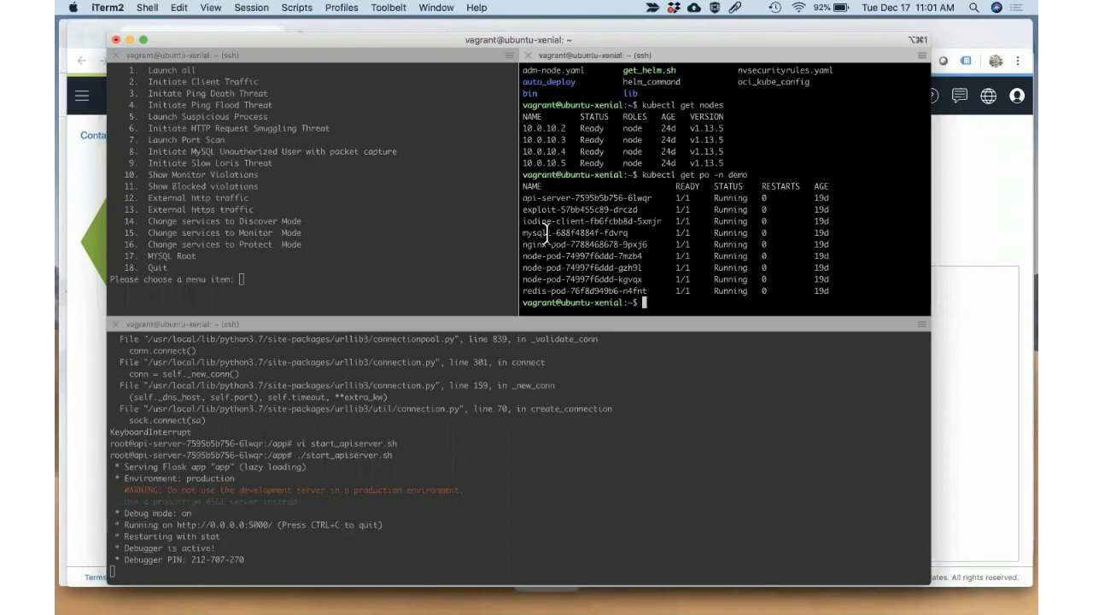
Switch to Chrome, review the vulnerability exploit risk on the NeuVector dashboard, and view the network activity map
{"action": "key", "text": "super+Tab"}
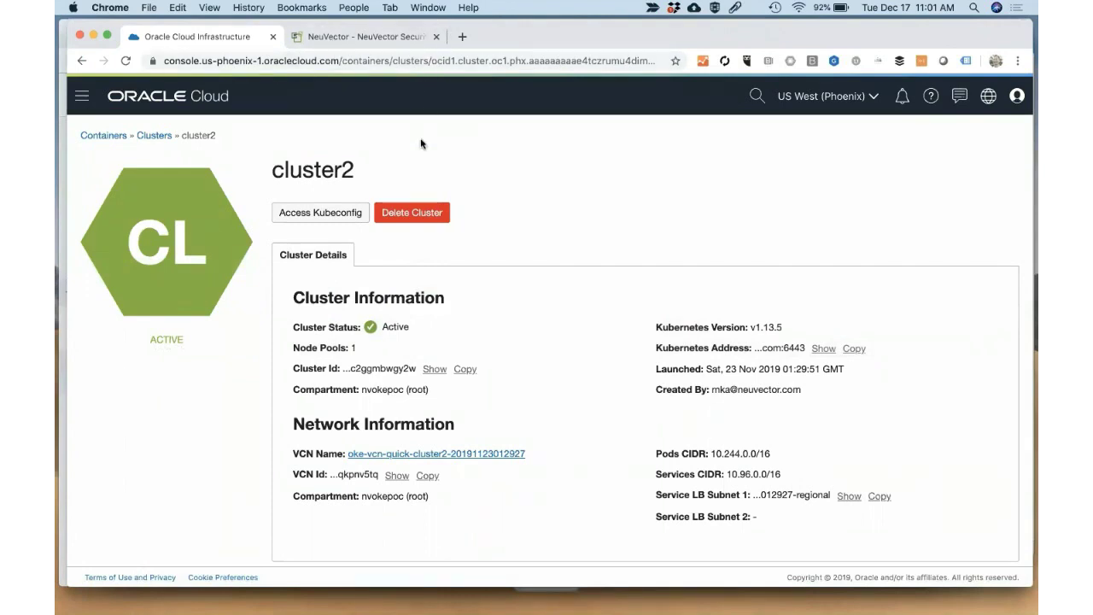
{"action": "left_click", "coordinate": [415, 40]}
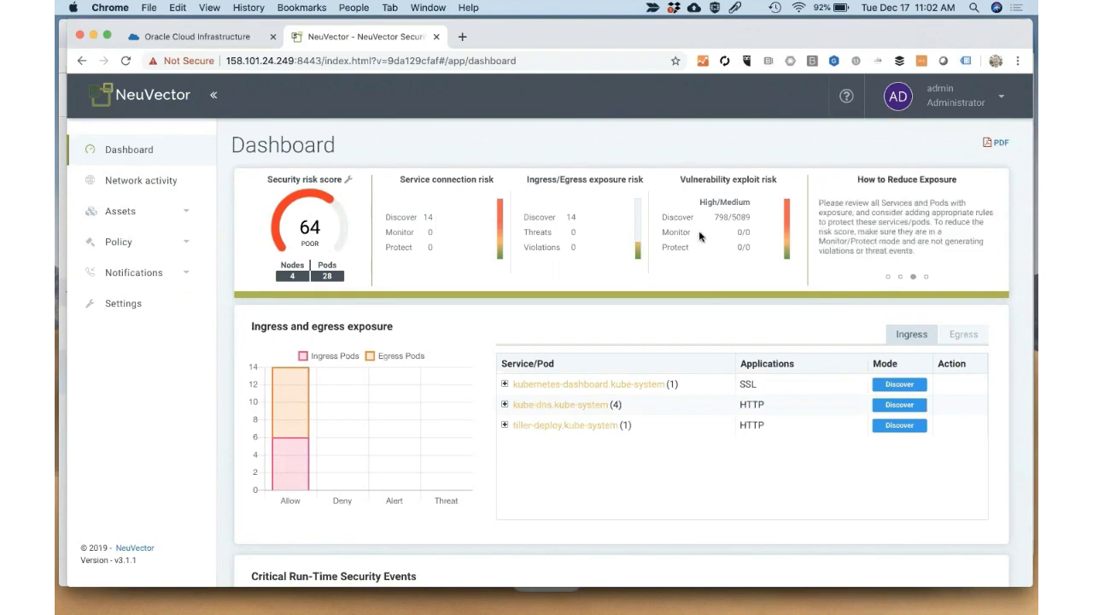
{"action": "left_click_drag", "start_coordinate": [713, 217], "coordinate": [725, 216]}
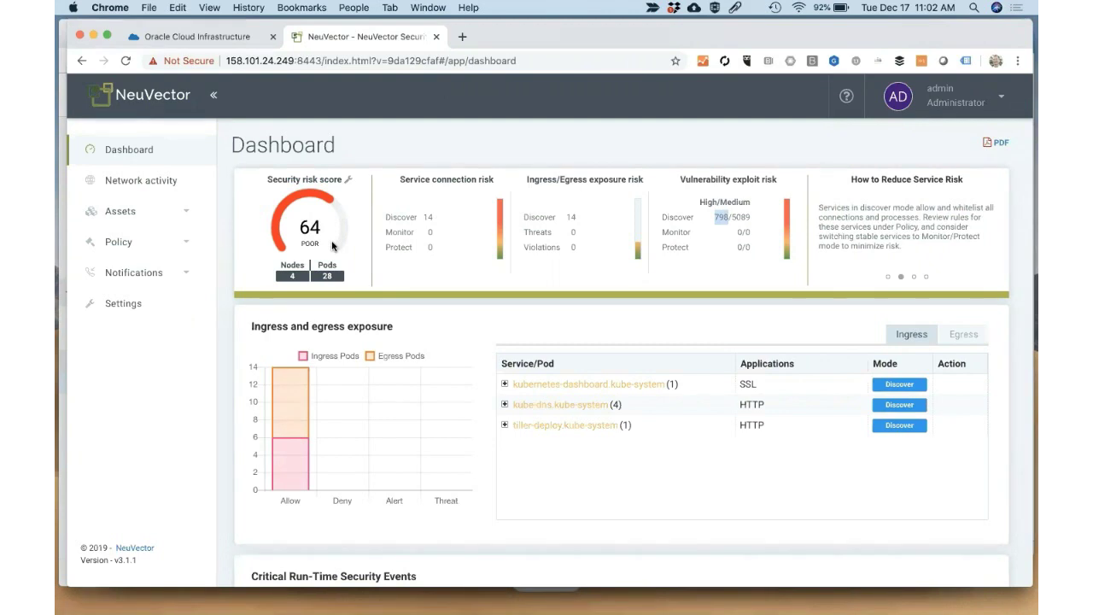
{"action": "left_click", "coordinate": [153, 185]}
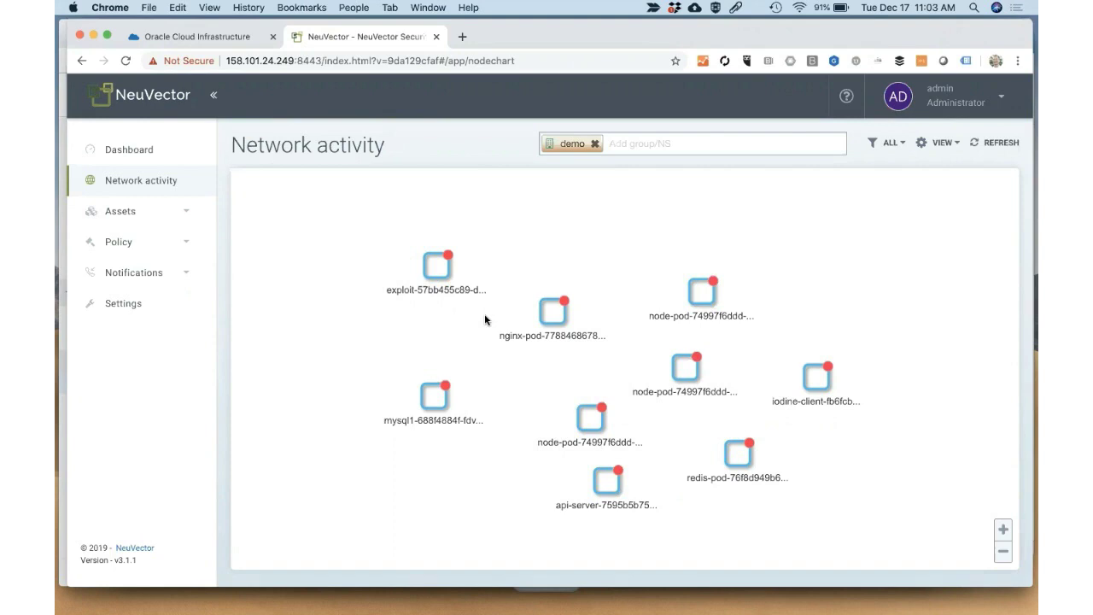
View the vulnerabilities of the first node in the NeuVector node assets
{"action": "left_click", "coordinate": [133, 219]}
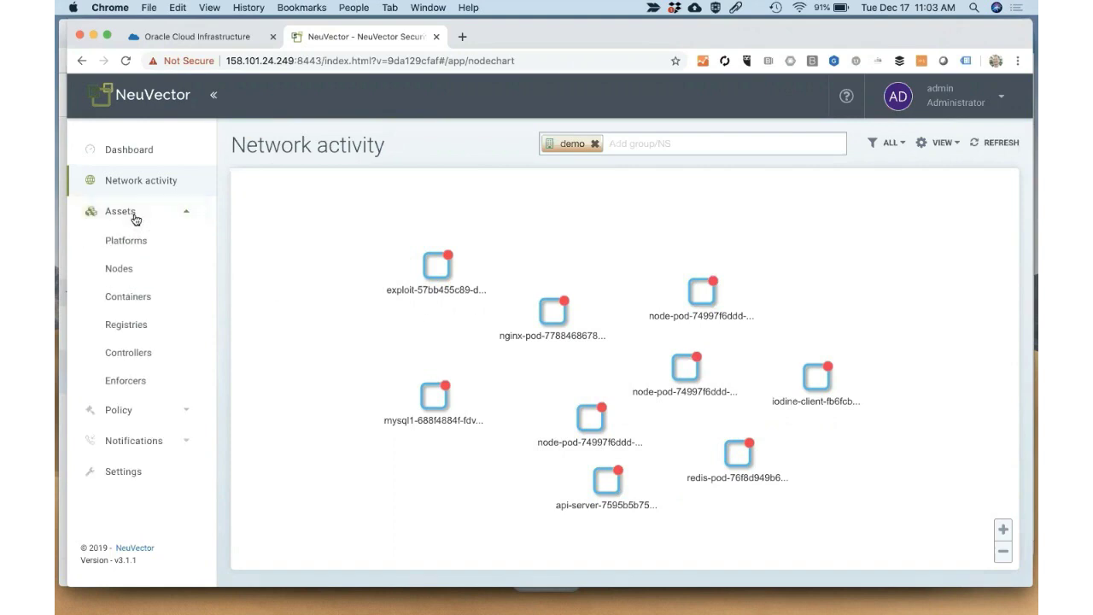
{"action": "left_click", "coordinate": [120, 270]}
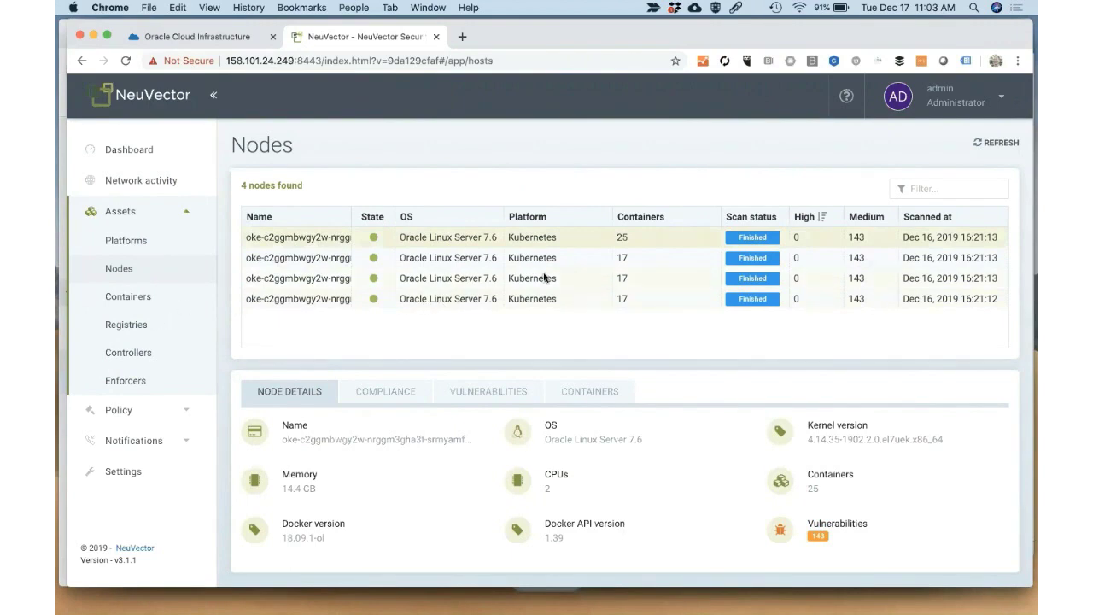
{"action": "left_click", "coordinate": [475, 392]}
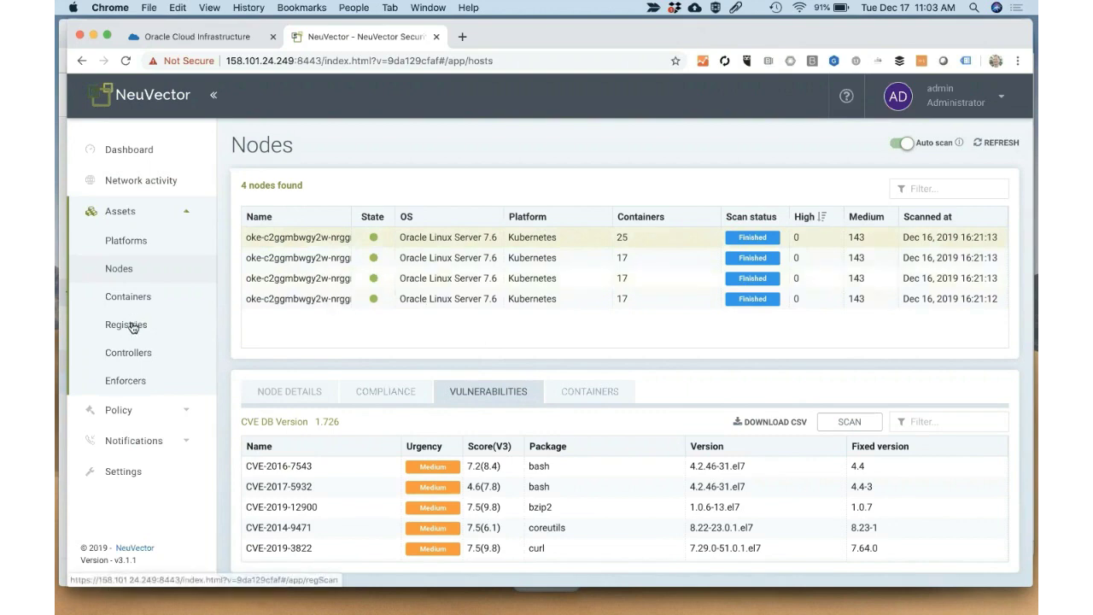
Review the NeuVector enforcers and controllers, and view the details of the leader controller pod
{"action": "left_click", "coordinate": [125, 383]}
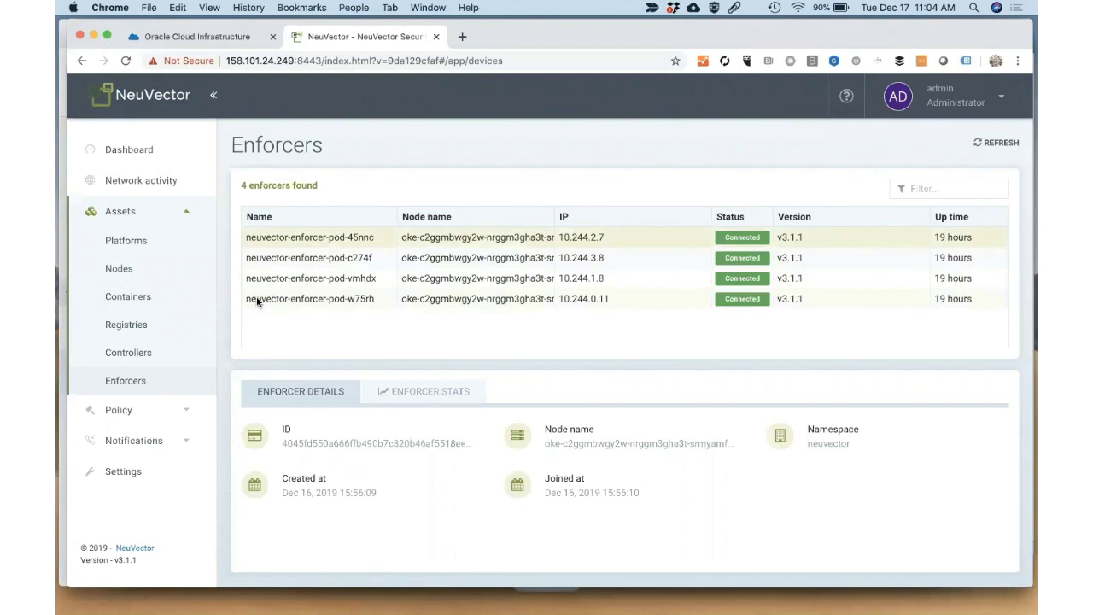
{"action": "left_click", "coordinate": [143, 355]}
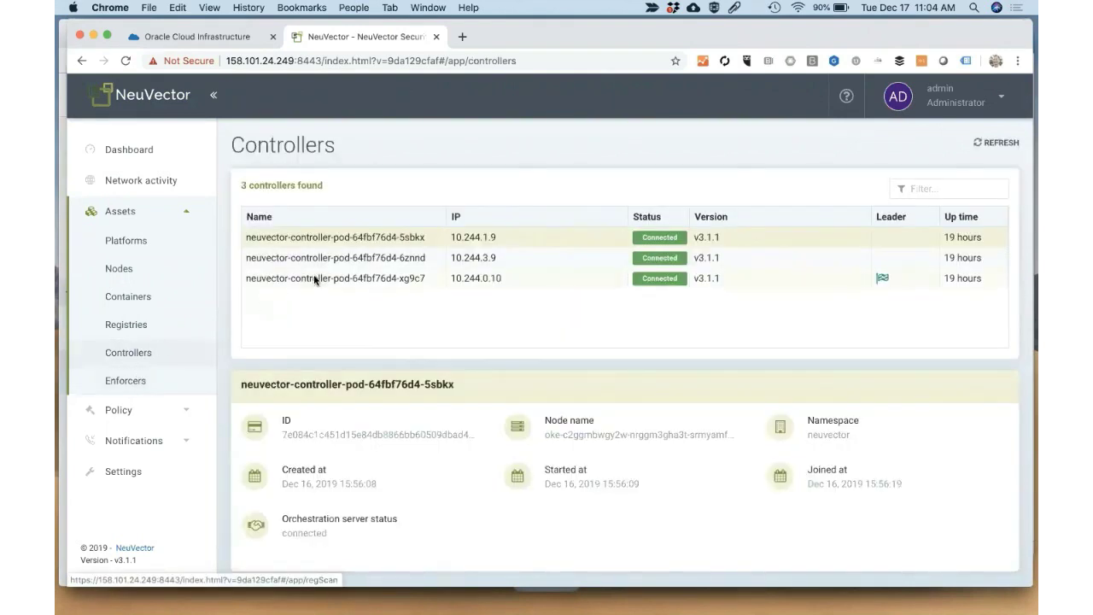
{"action": "left_click", "coordinate": [314, 278]}
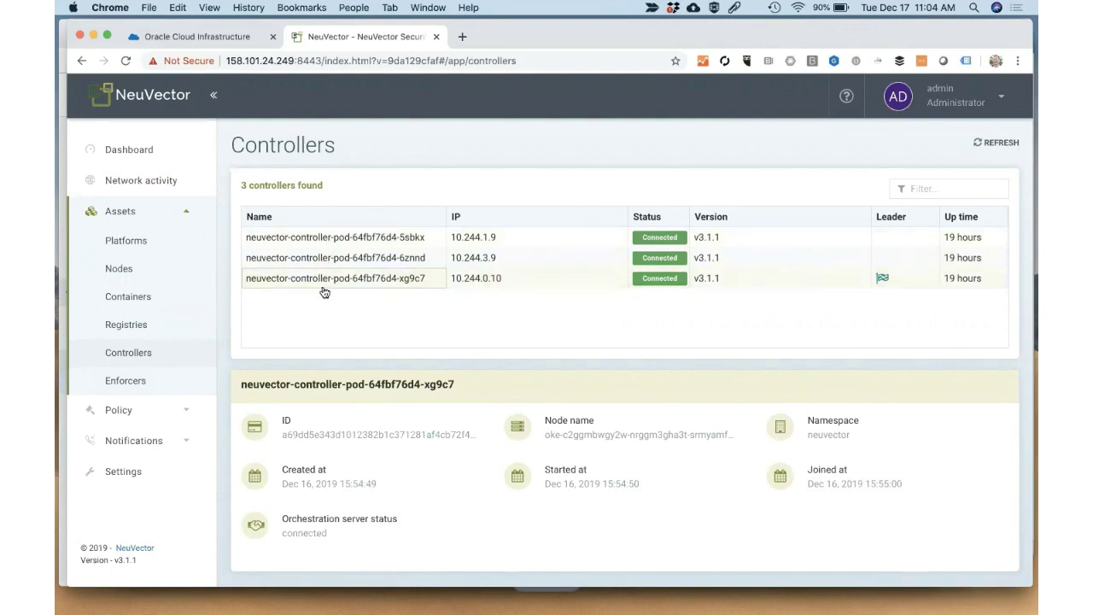
Switch to iTerm2, list the pods in the neuvector namespace with kubectl, and highlight the manager pod
{"action": "key", "text": "super+Tab"}
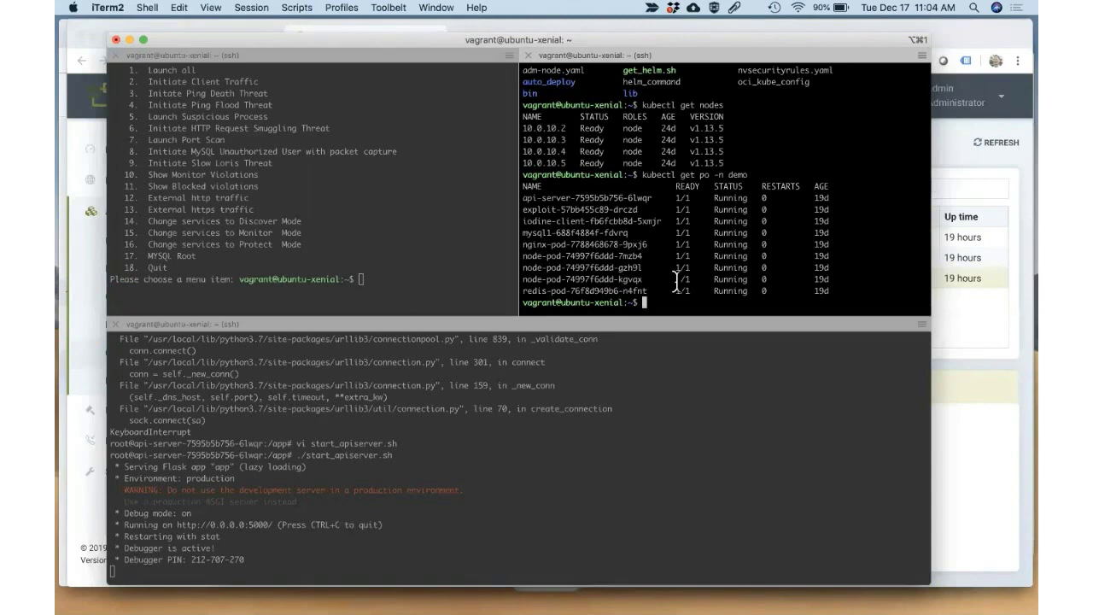
{"action": "type", "text": "kubec"}
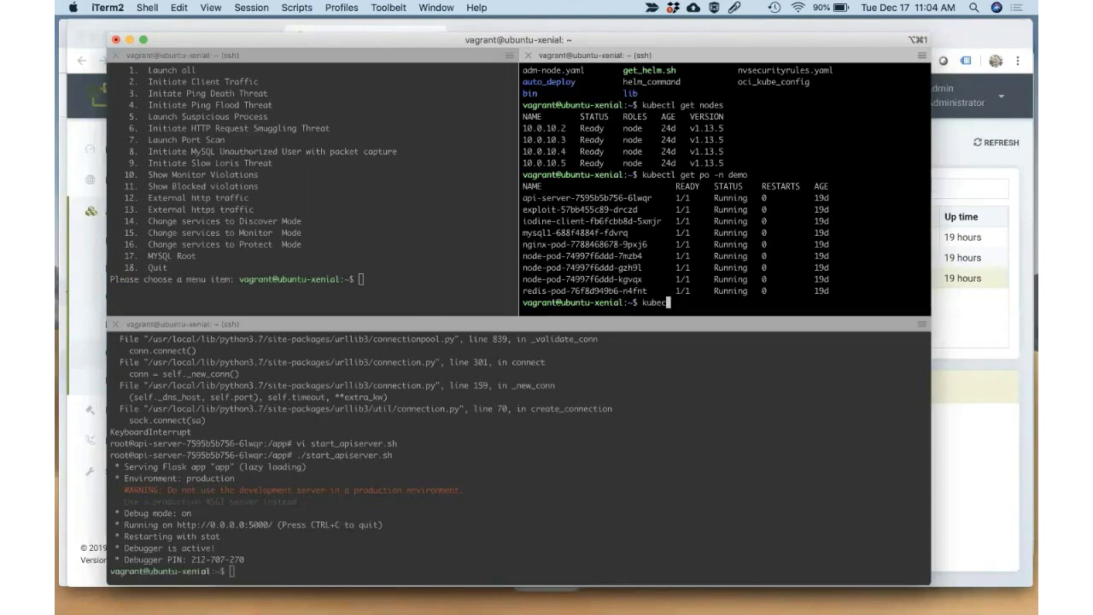
{"action": "type", "text": "tl get po -n neuvector"}
{"action": "key", "text": "Return"}
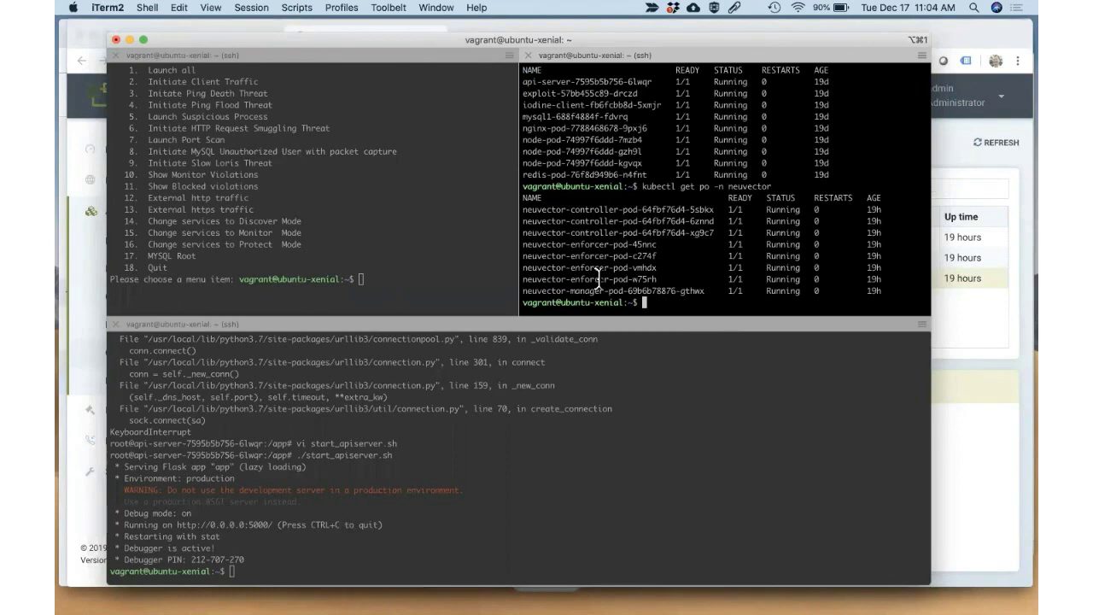
{"action": "left_click_drag", "start_coordinate": [585, 291], "coordinate": [660, 296]}
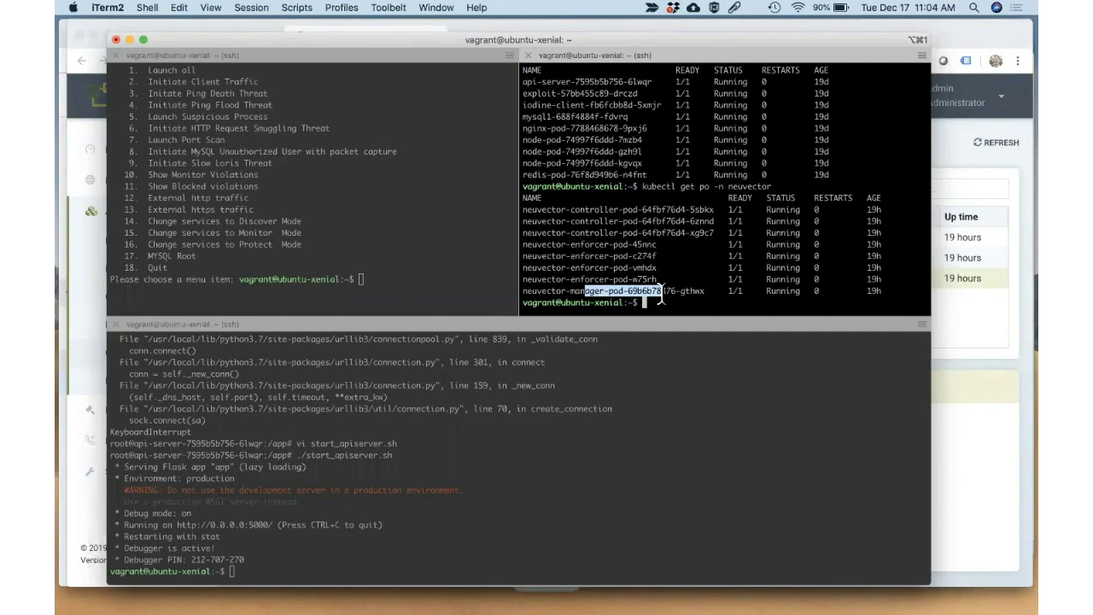
Enter the exploit pod's shell with ./access_exploit.sh and list its files
{"action": "left_click", "coordinate": [426, 287]}
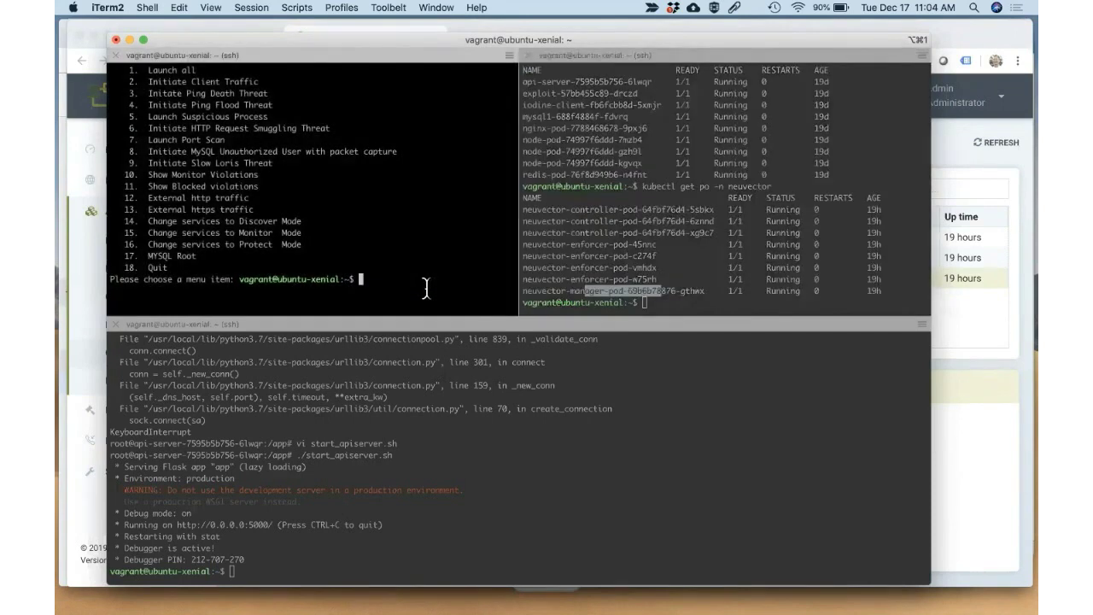
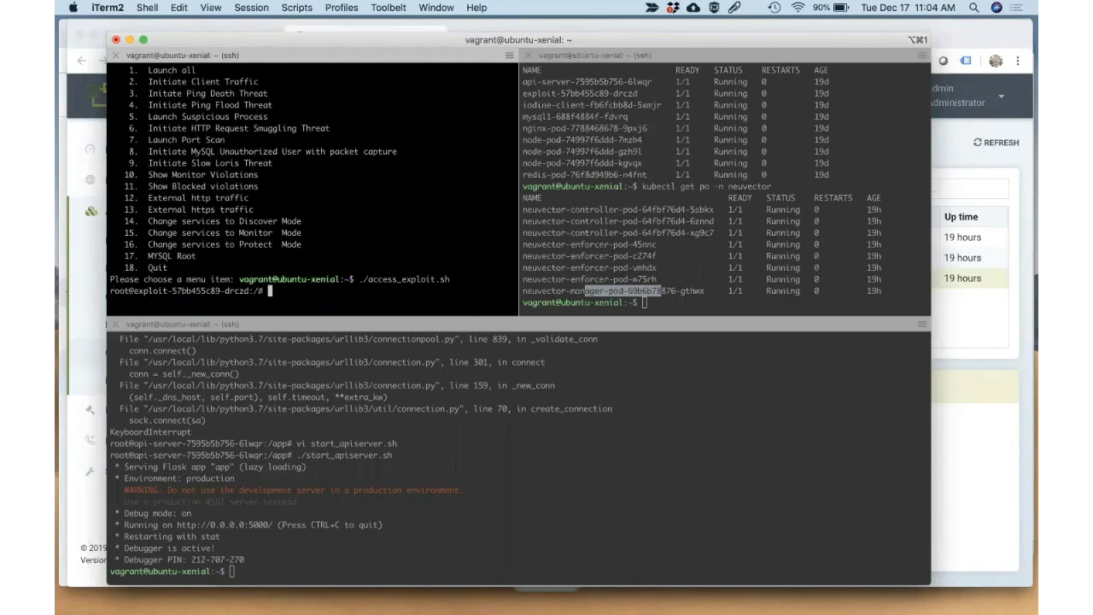
{"action": "type", "text": "ls"}
{"action": "key", "text": "Return"}
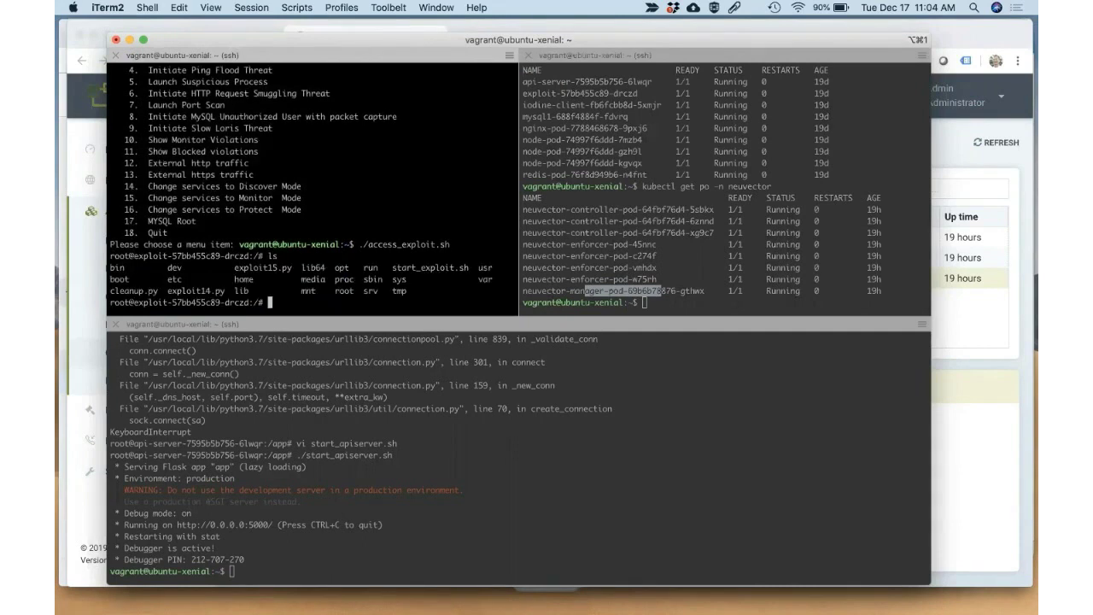
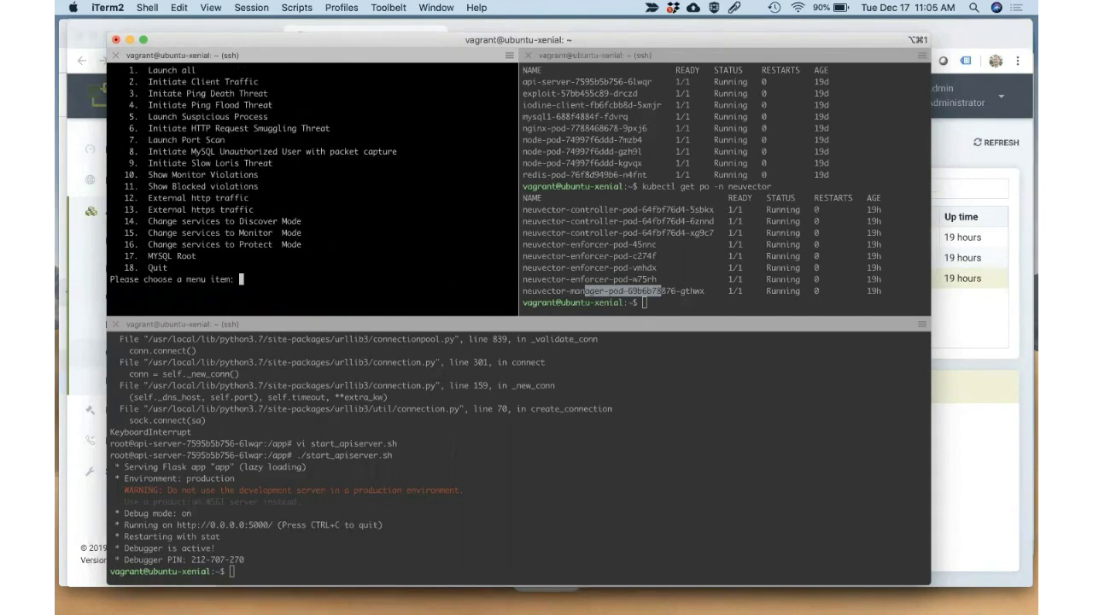
From the exploit script's options, initiate client traffic with item 2 and the Ping Death threat with item 3
{"action": "type", "text": "2"}
{"action": "key", "text": "Return"}
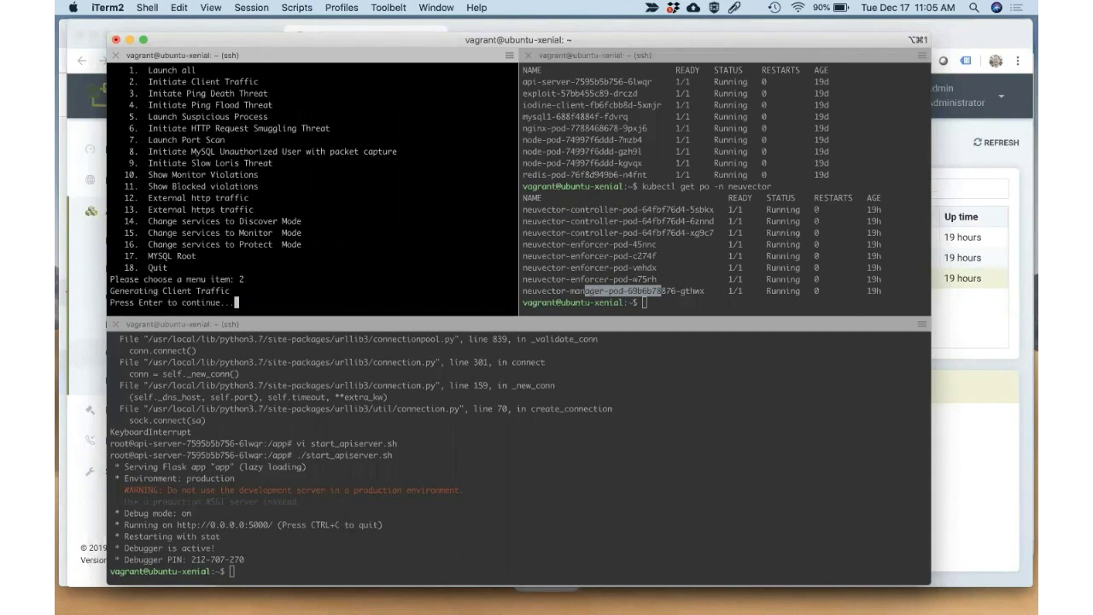
{"action": "key", "text": "Return"}
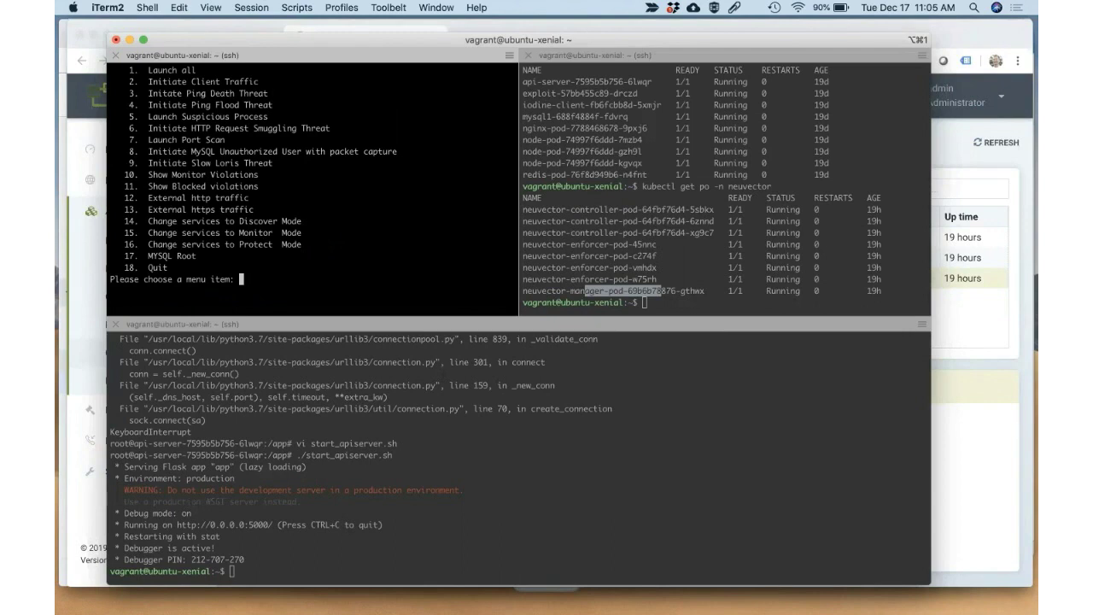
{"action": "type", "text": "3"}
{"action": "key", "text": "Return"}
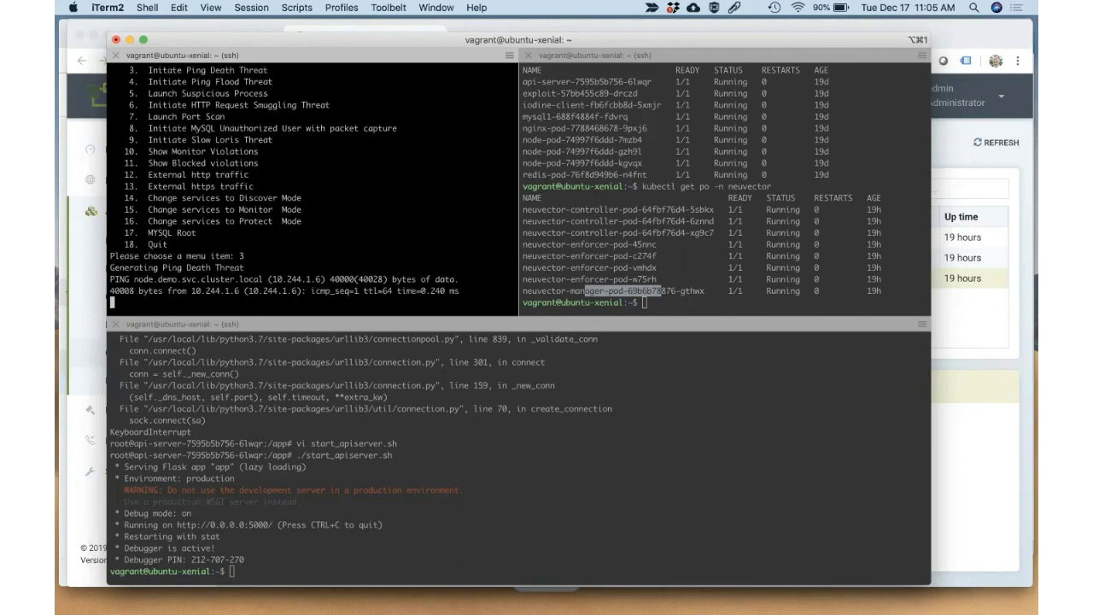
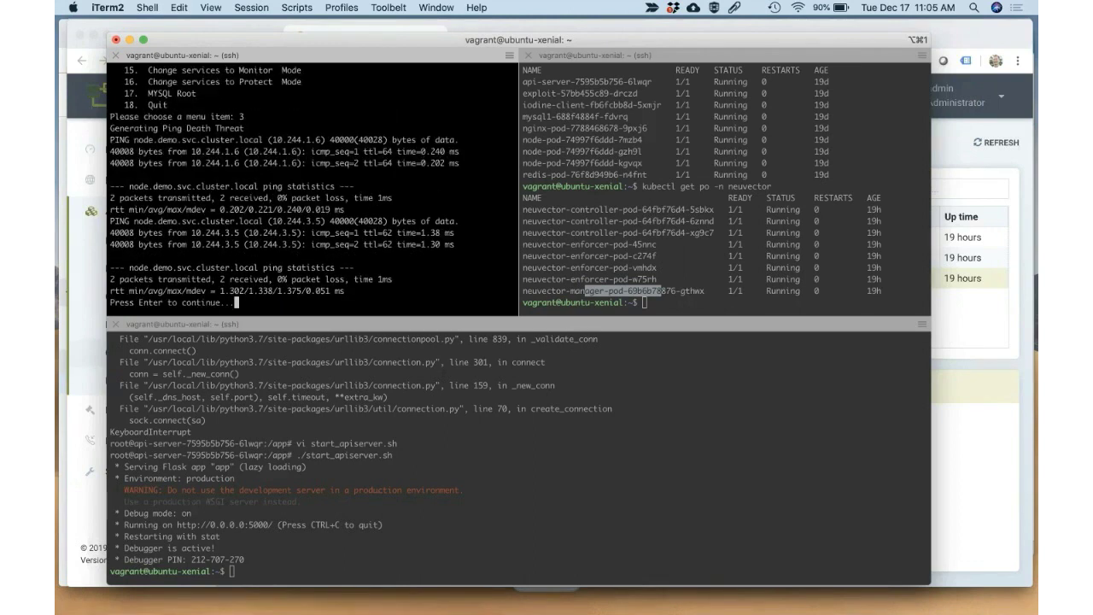
Launch the MySQL unauthorized user attack twice with item 8 of the exploit script, and highlight the Slack response in the API server log
{"action": "key", "text": "Return"}
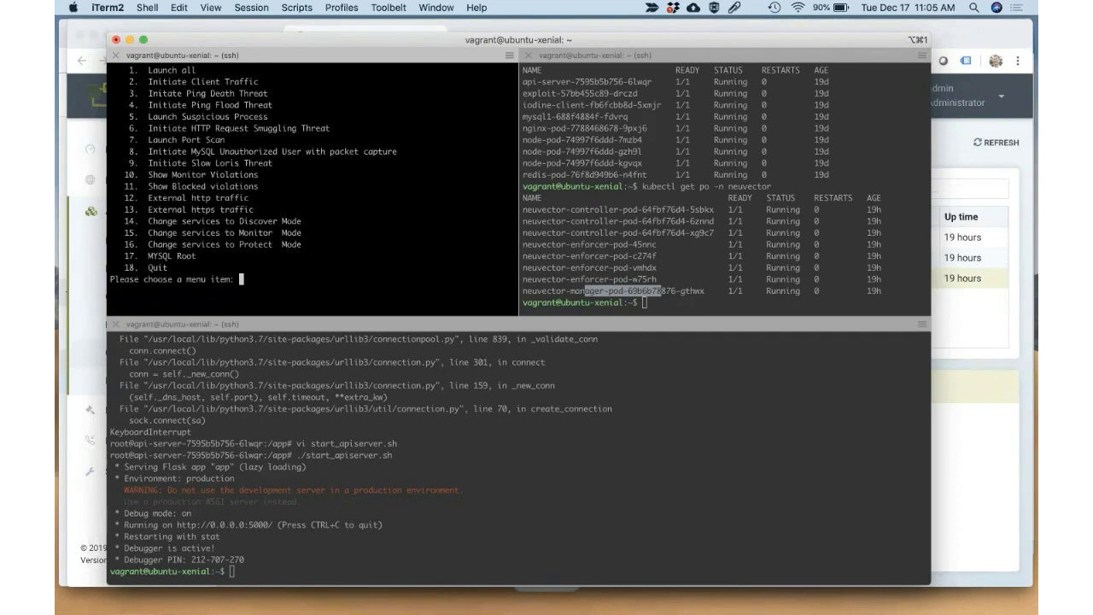
{"action": "type", "text": "8"}
{"action": "key", "text": "Return"}
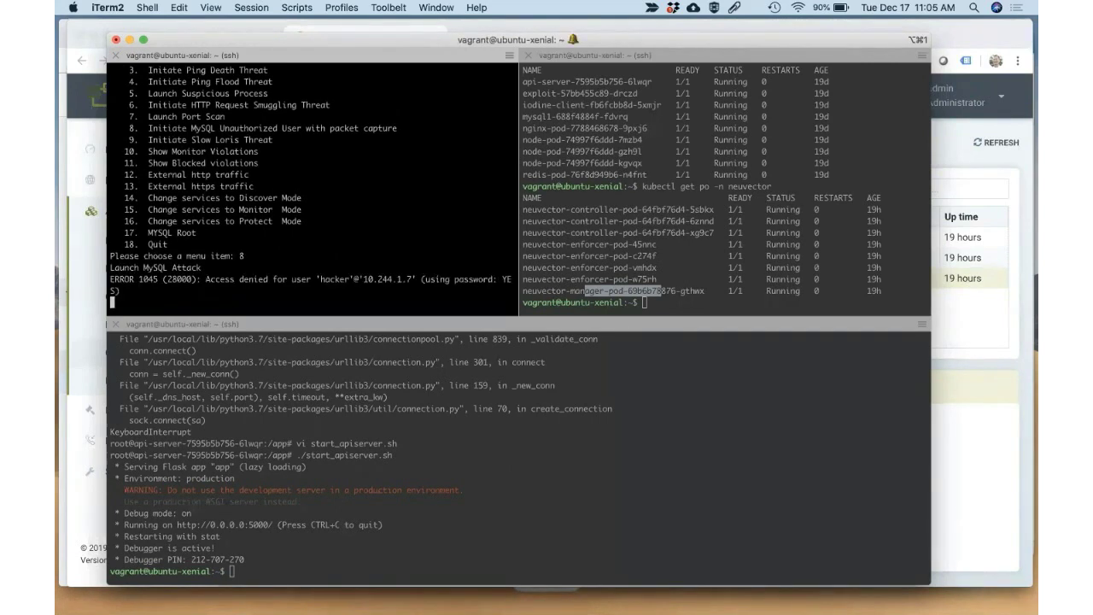
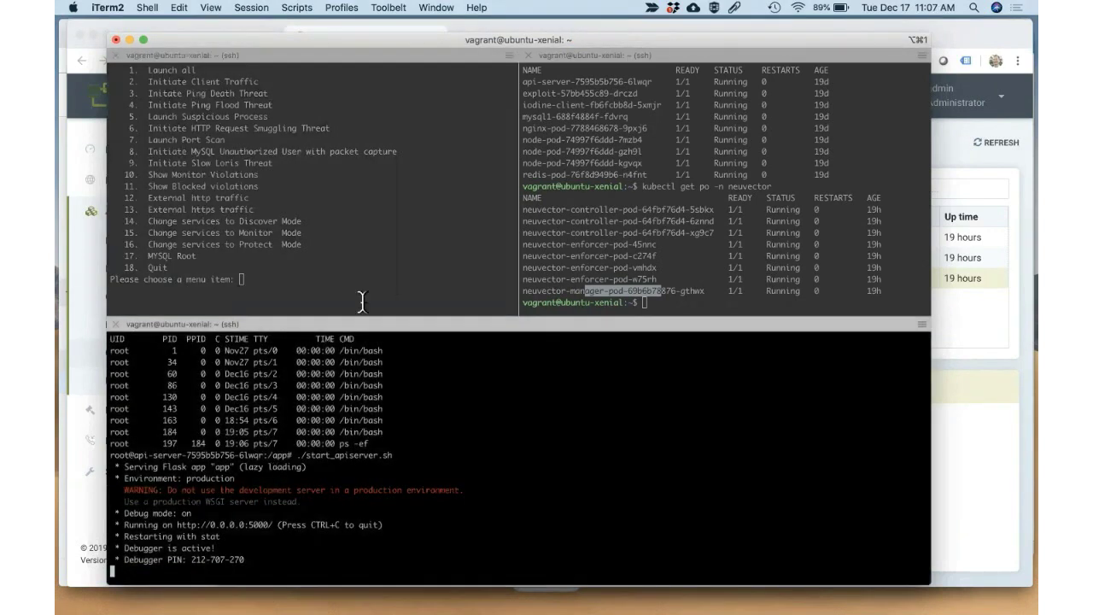
{"action": "left_click", "coordinate": [333, 279]}
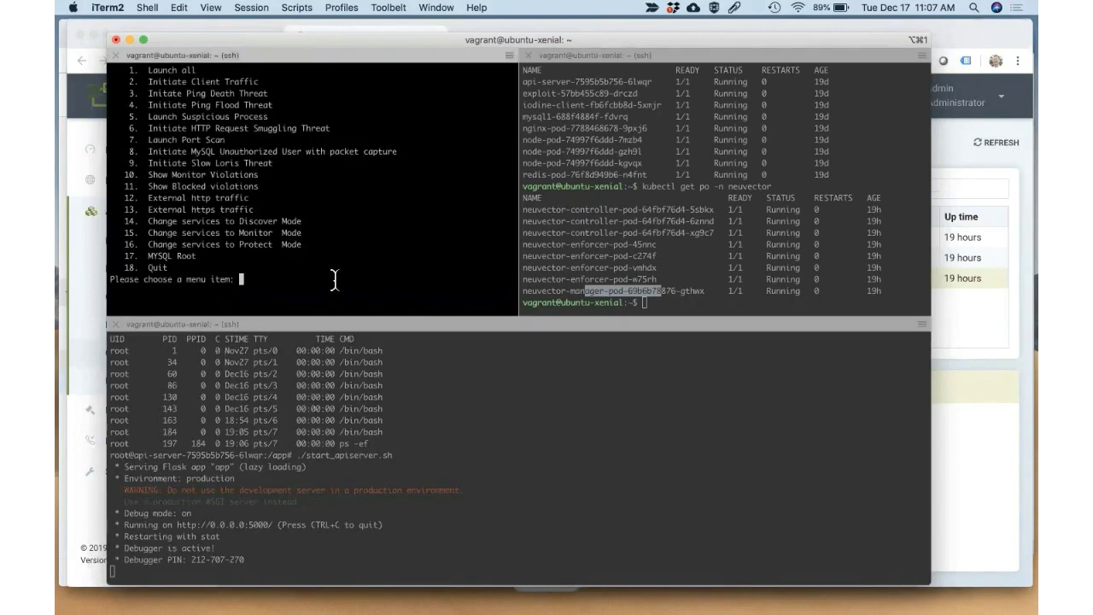
{"action": "type", "text": "8"}
{"action": "key", "text": "Return"}
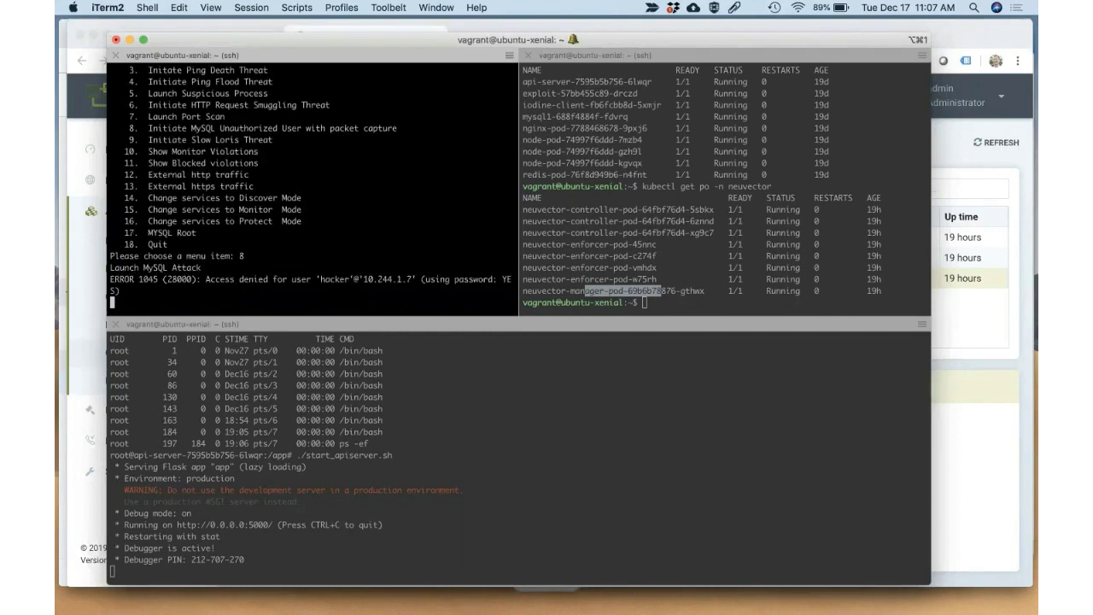
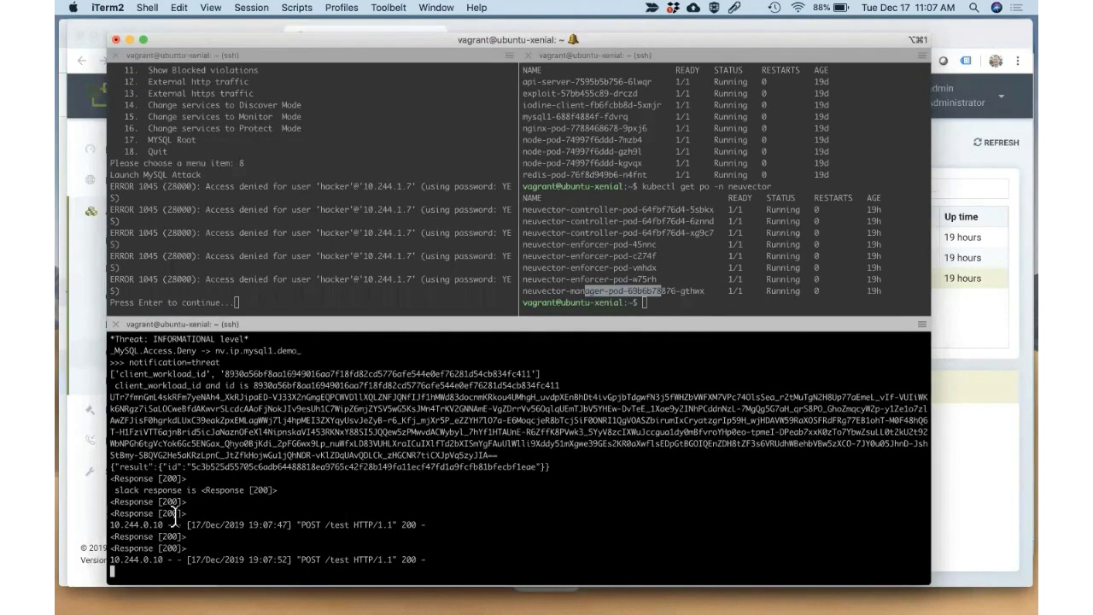
{"action": "left_click_drag", "start_coordinate": [190, 490], "coordinate": [272, 488]}
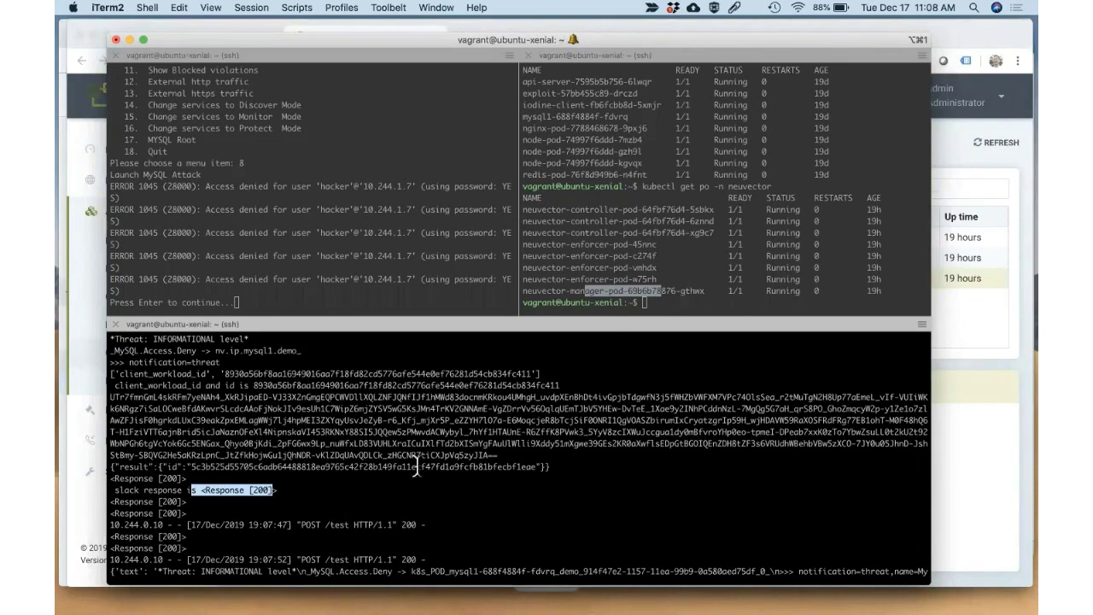
{"action": "left_click", "coordinate": [661, 297]}
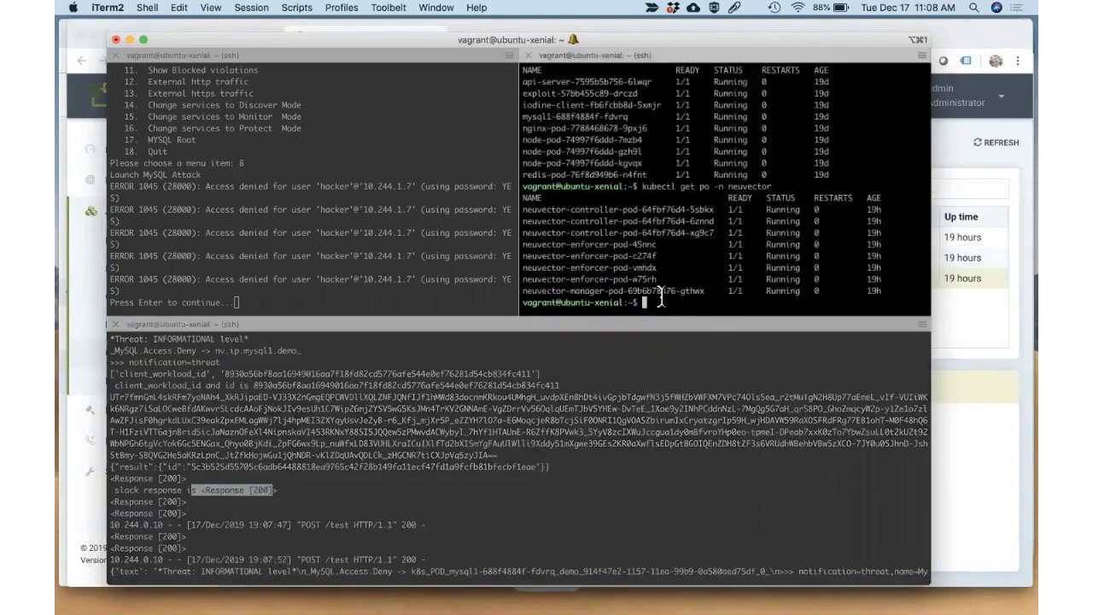
Switch to NeuVector in Chrome, open the demo namespace's network activity, and spread the upper node pod and the nginx pod apart on the graph
{"action": "key", "text": "super+Tab"}
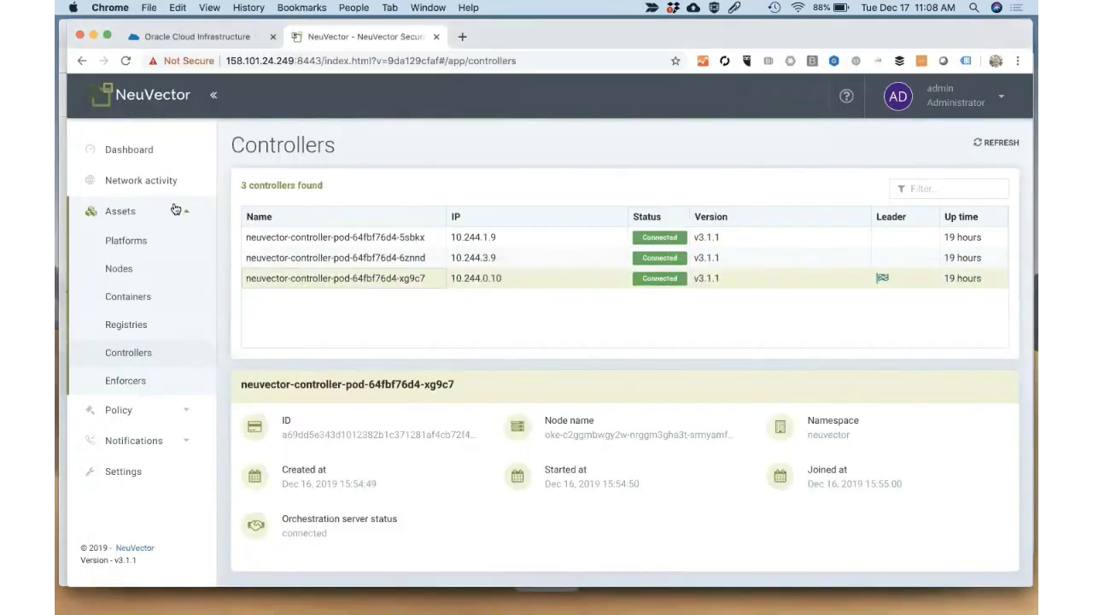
{"action": "left_click", "coordinate": [140, 185]}
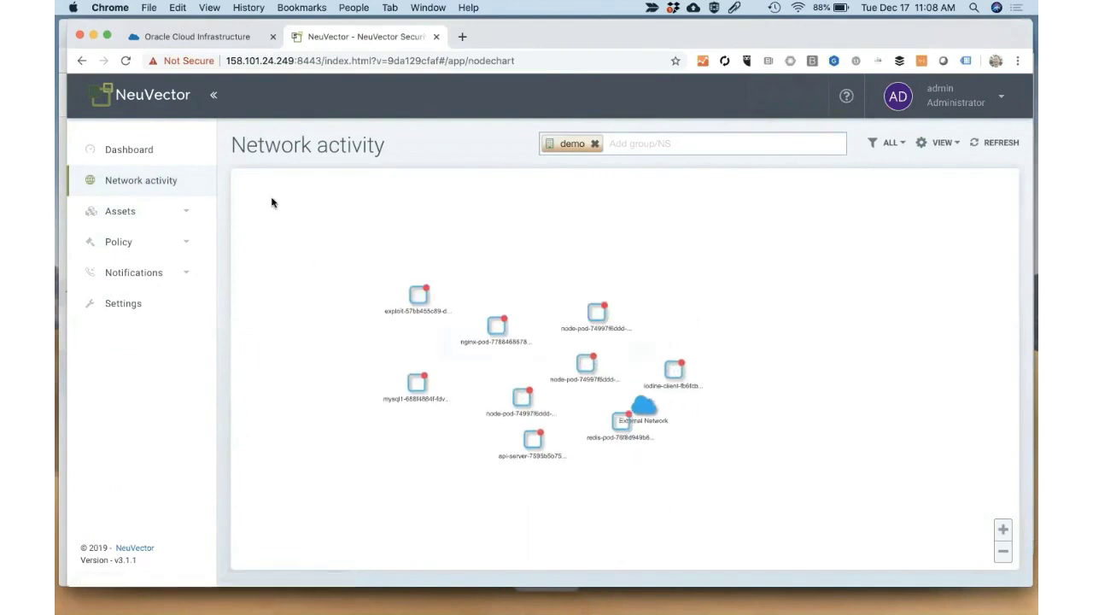
{"action": "scroll", "coordinate": [305, 311], "scroll_direction": "up", "scroll_amount": 5}
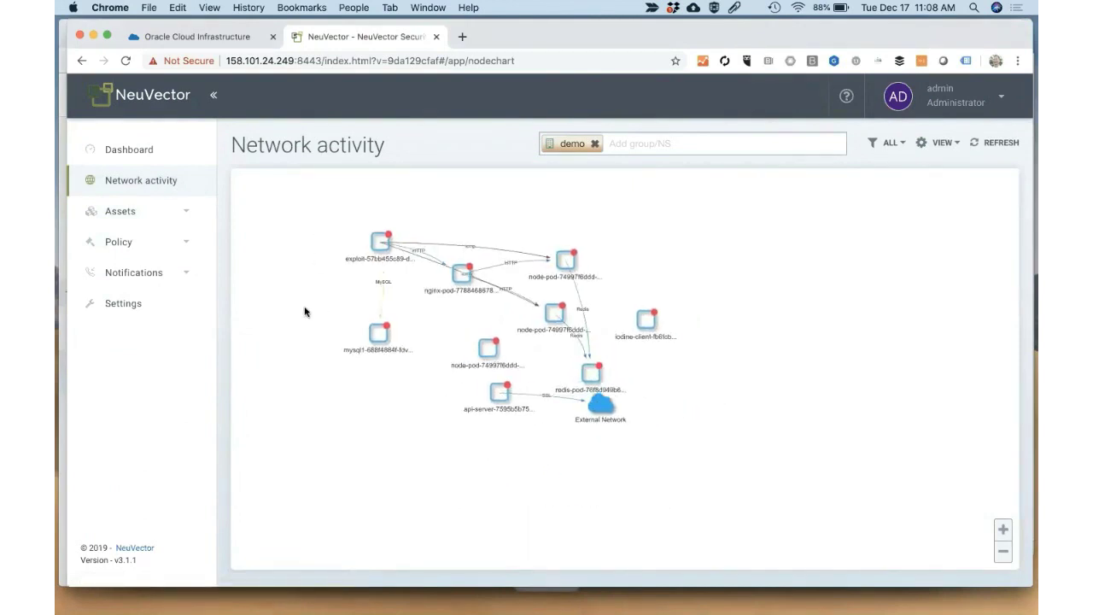
{"action": "left_click_drag", "start_coordinate": [330, 283], "coordinate": [293, 334]}
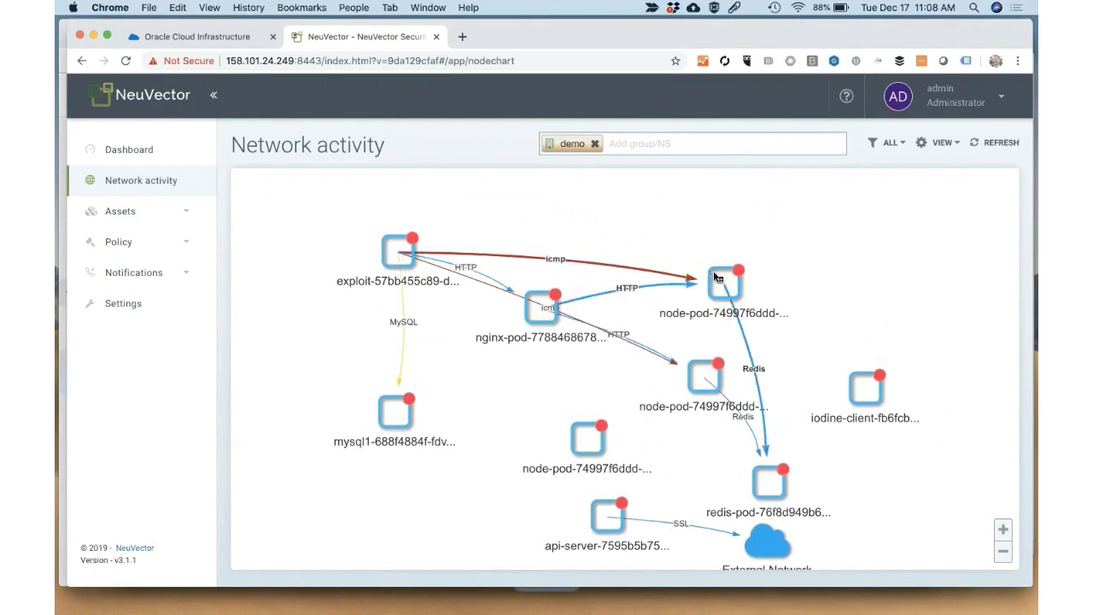
{"action": "left_click_drag", "start_coordinate": [719, 278], "coordinate": [700, 245]}
{"action": "left_click_drag", "start_coordinate": [529, 320], "coordinate": [501, 362]}
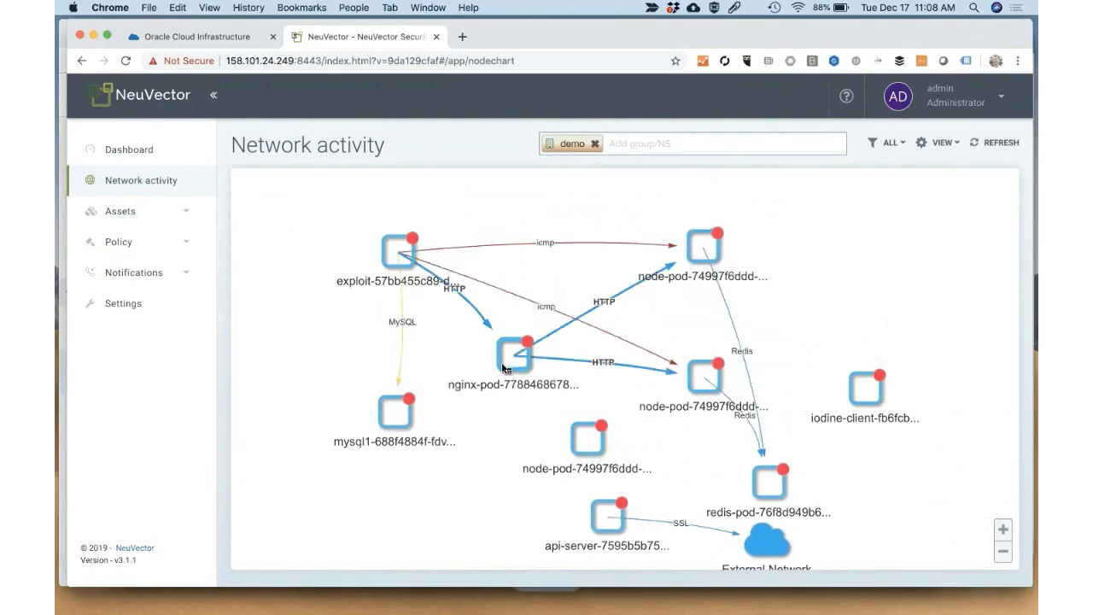
Review the session details of the exploit pod's icmp connection to the upper node pod and its MySQL connection to the mysql1 pod
{"action": "mouse_move", "coordinate": [560, 245]}
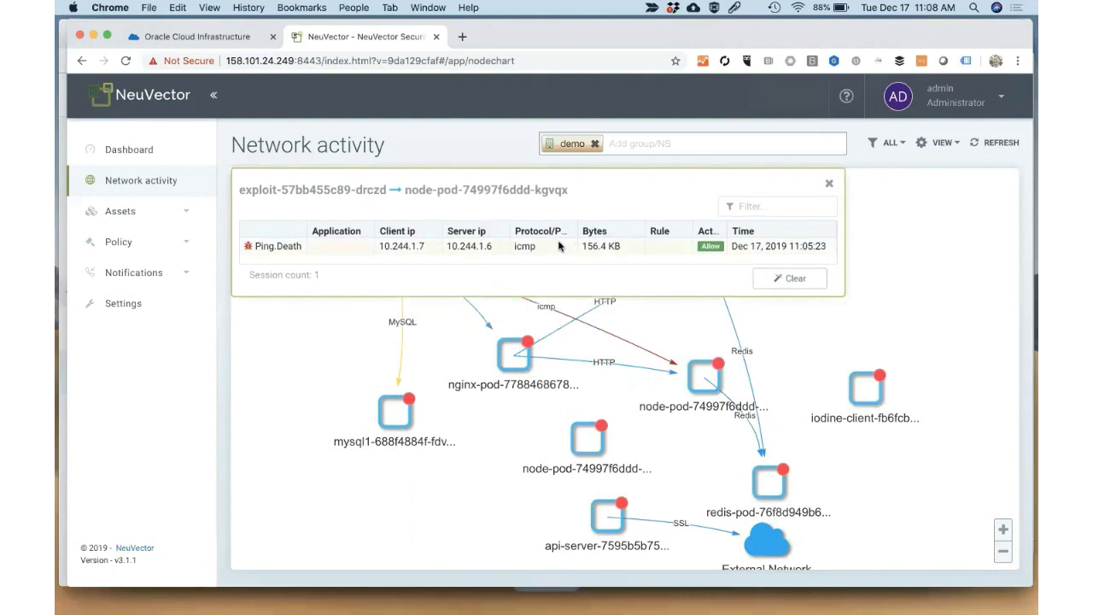
{"action": "left_click", "coordinate": [828, 185]}
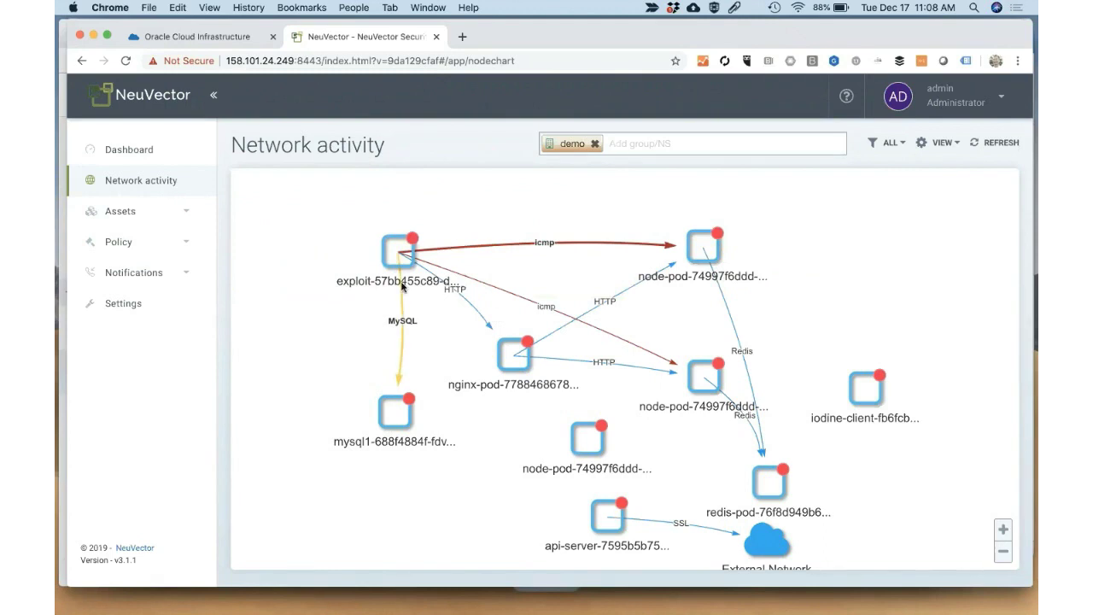
{"action": "left_click", "coordinate": [405, 362]}
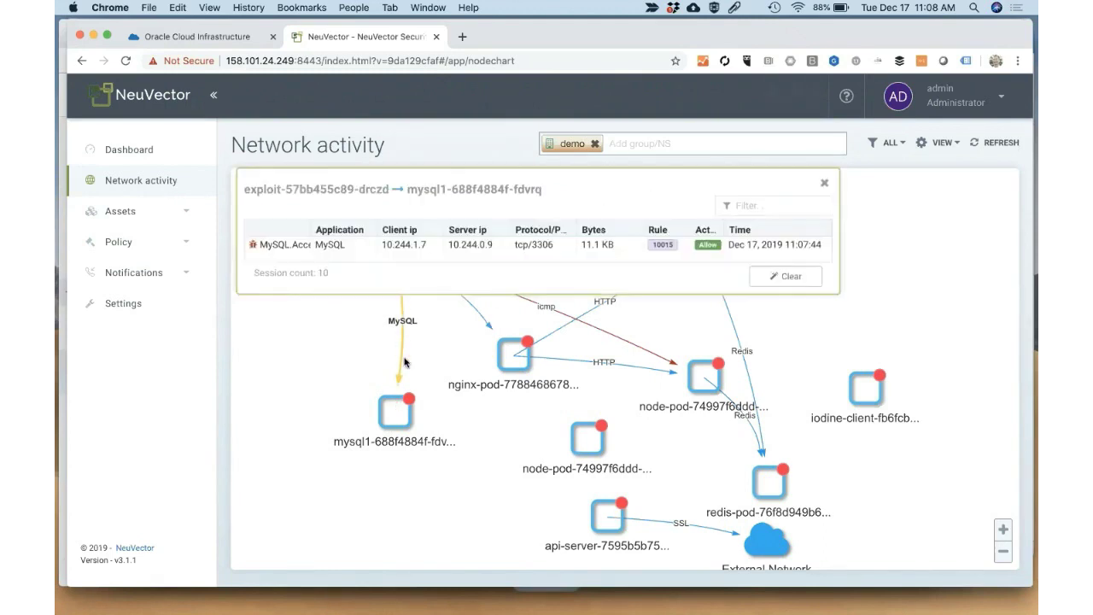
{"action": "left_click", "coordinate": [829, 185]}
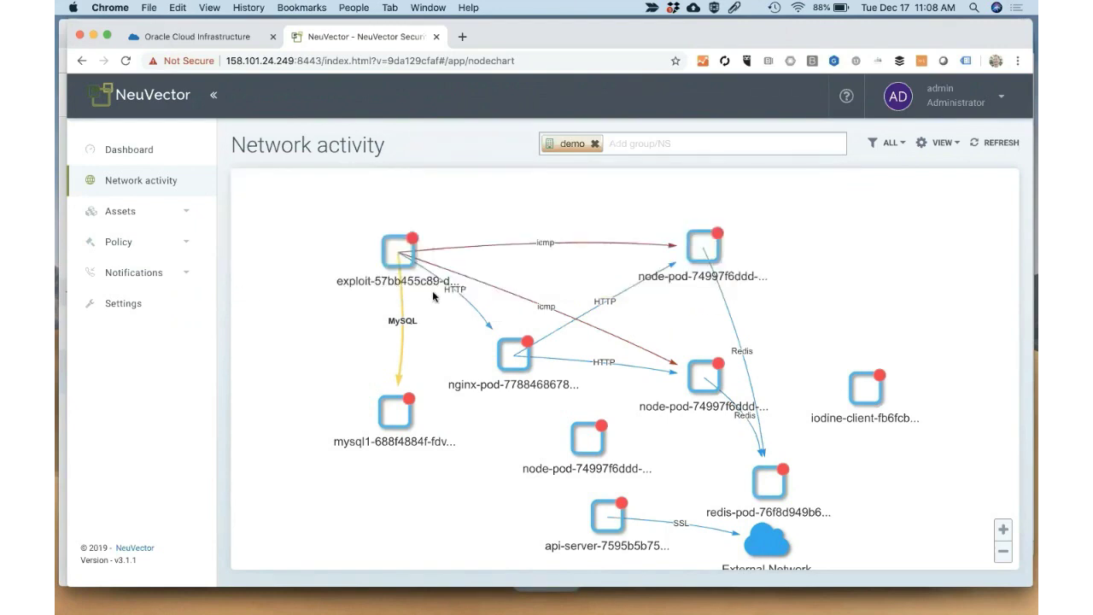
Download the exploit pod's 4.8 KB packet capture started at 11:07:44, and look at the pod's Quarantine action without applying it
{"action": "right_click", "coordinate": [402, 257]}
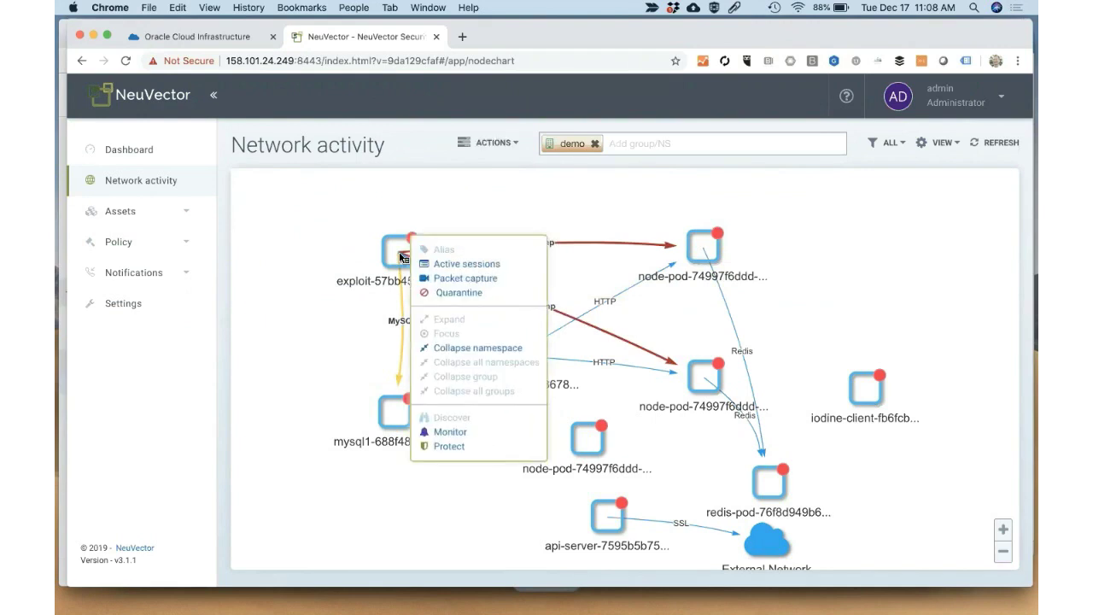
{"action": "left_click", "coordinate": [453, 279]}
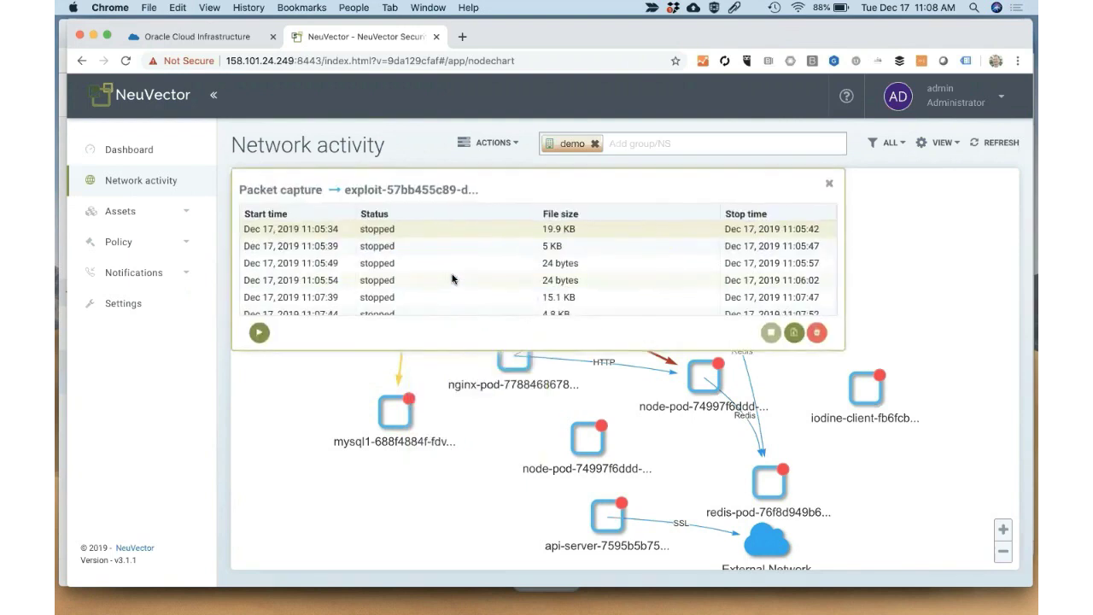
{"action": "scroll", "coordinate": [452, 279], "scroll_direction": "down", "scroll_amount": 3}
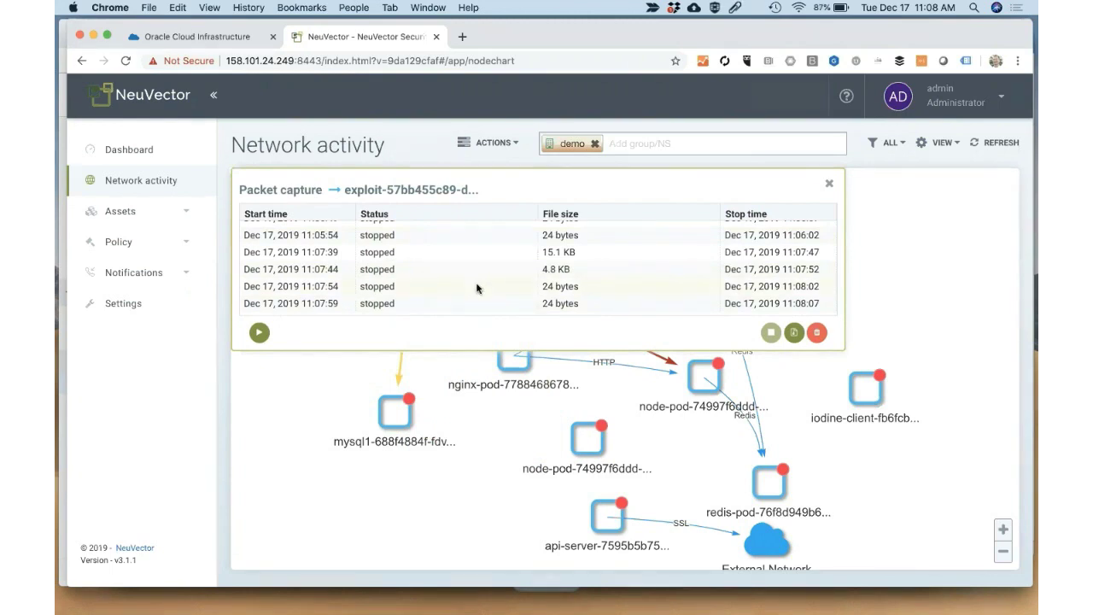
{"action": "left_click", "coordinate": [490, 272]}
{"action": "left_click", "coordinate": [562, 273]}
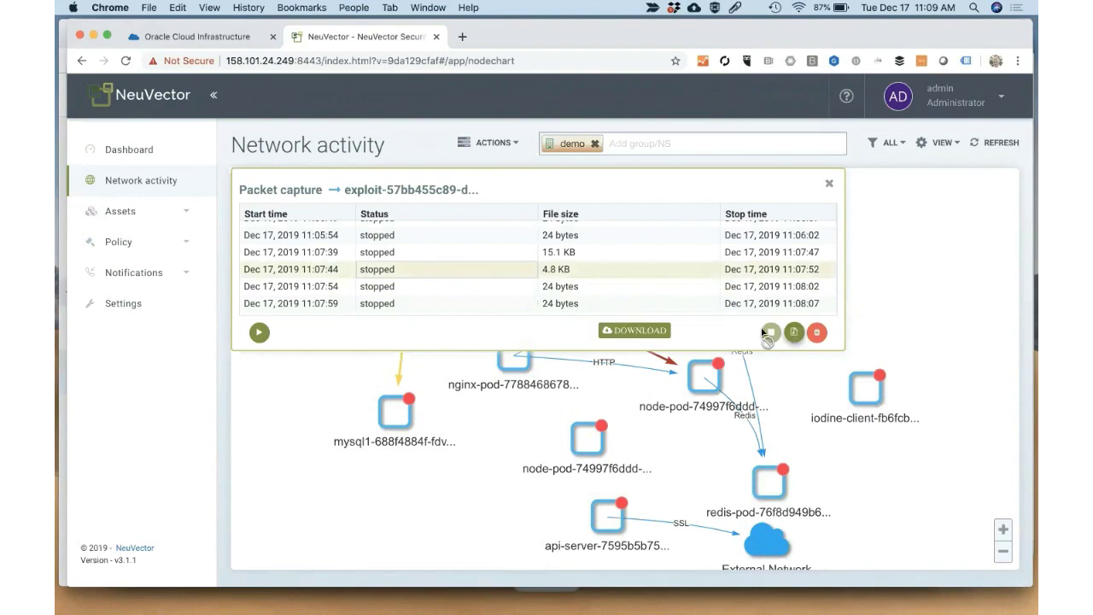
{"action": "left_click", "coordinate": [635, 332]}
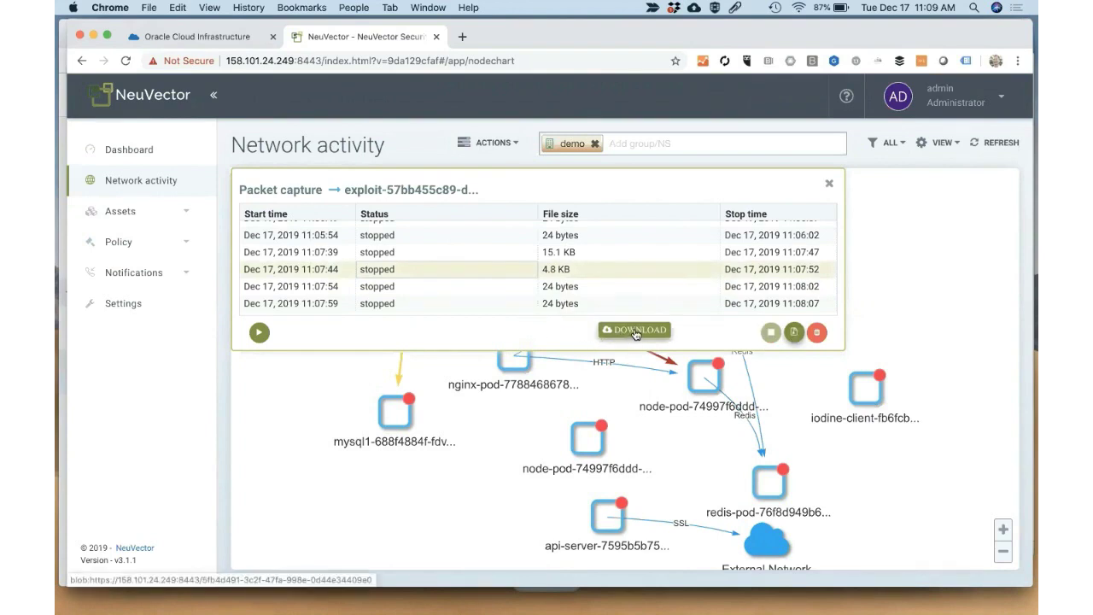
{"action": "left_click", "coordinate": [828, 186]}
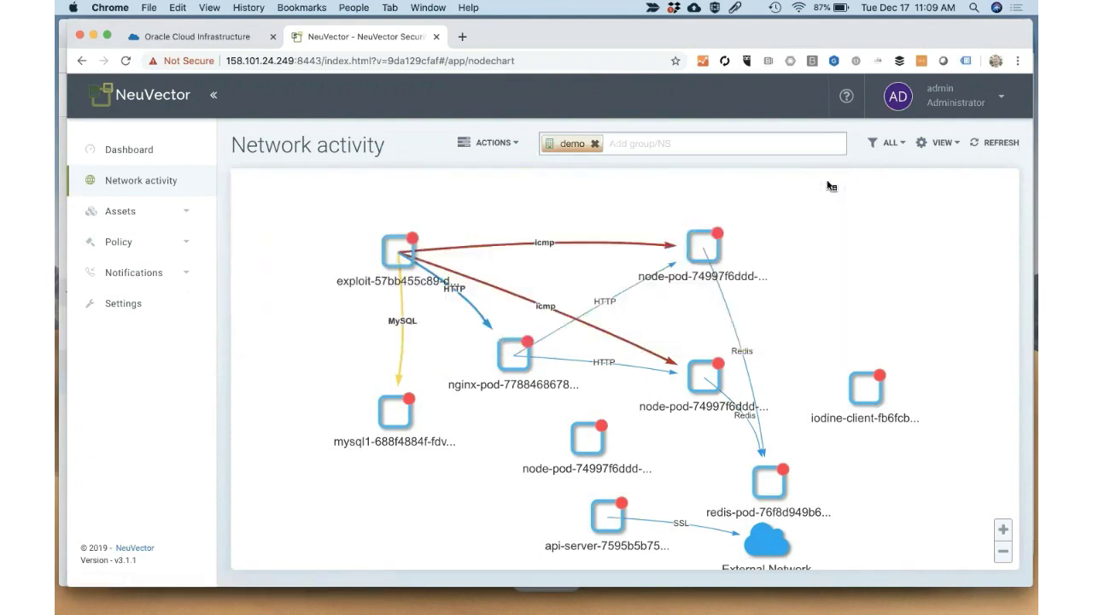
{"action": "right_click", "coordinate": [394, 262]}
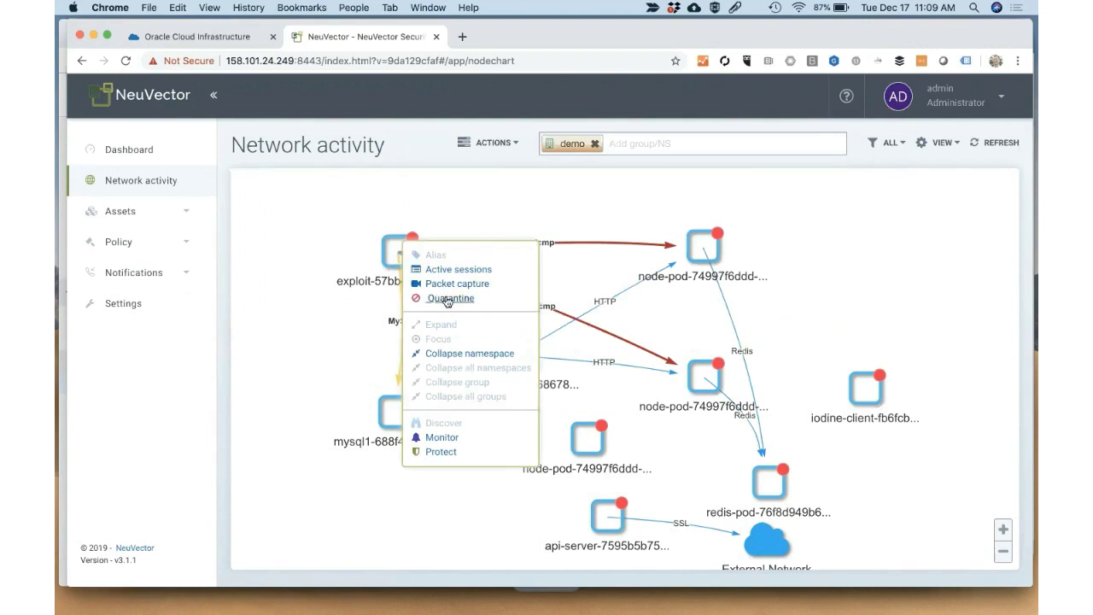
{"action": "left_click", "coordinate": [355, 324]}
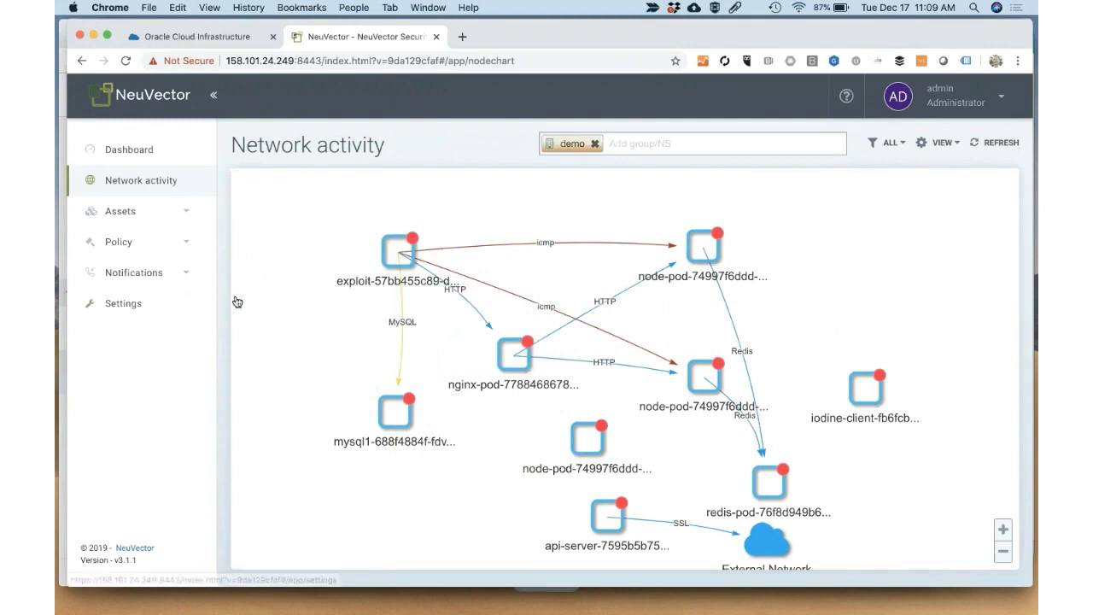
Open the security events notifications and expand the latest MySQL.Access.Deny event
{"action": "left_click", "coordinate": [181, 275]}
{"action": "left_click", "coordinate": [151, 306]}
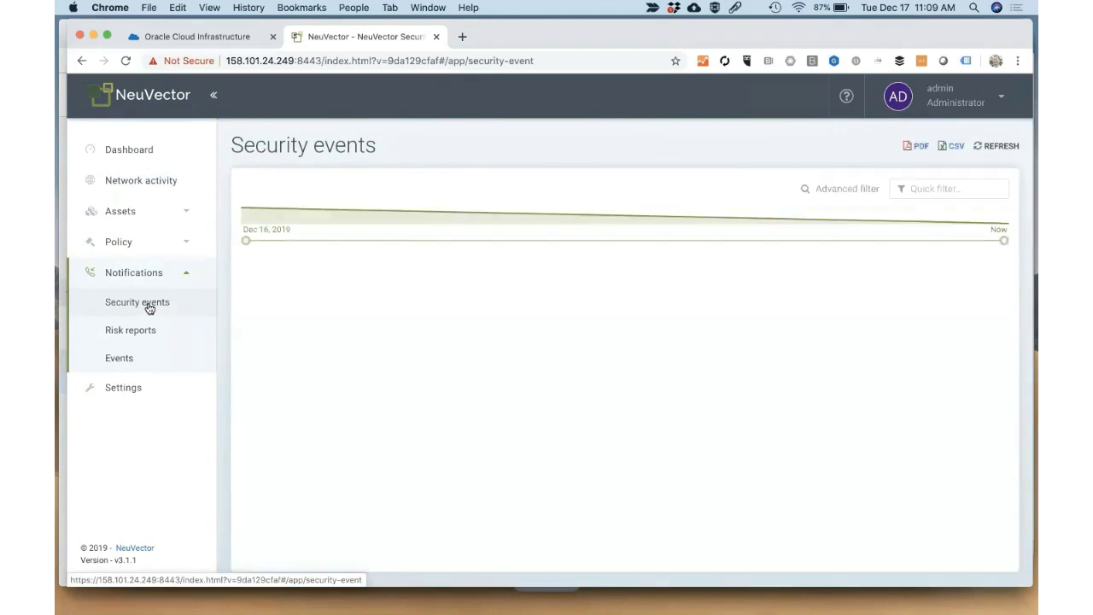
{"action": "left_click", "coordinate": [452, 295]}
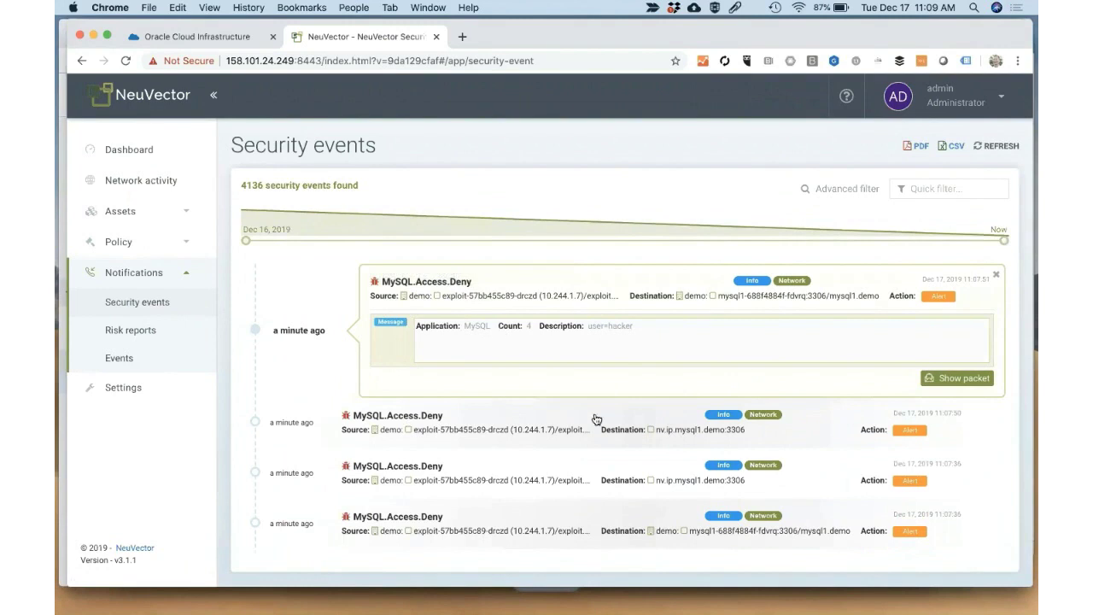
Expand the latest Ping.Death security event and view its captured packet
{"action": "scroll", "coordinate": [679, 471], "scroll_direction": "down", "scroll_amount": 10}
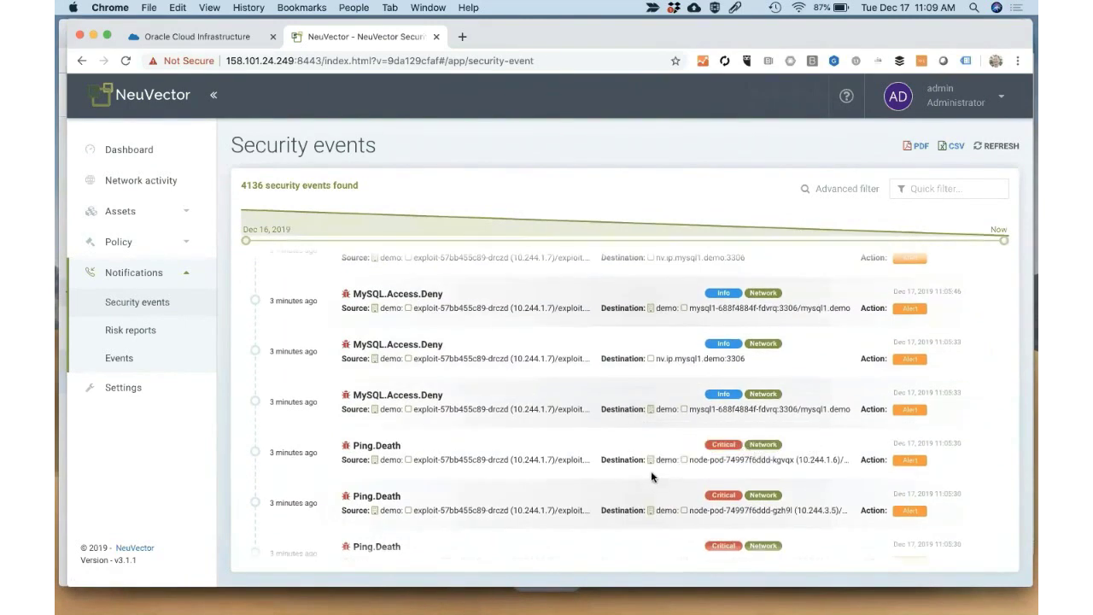
{"action": "left_click", "coordinate": [654, 451]}
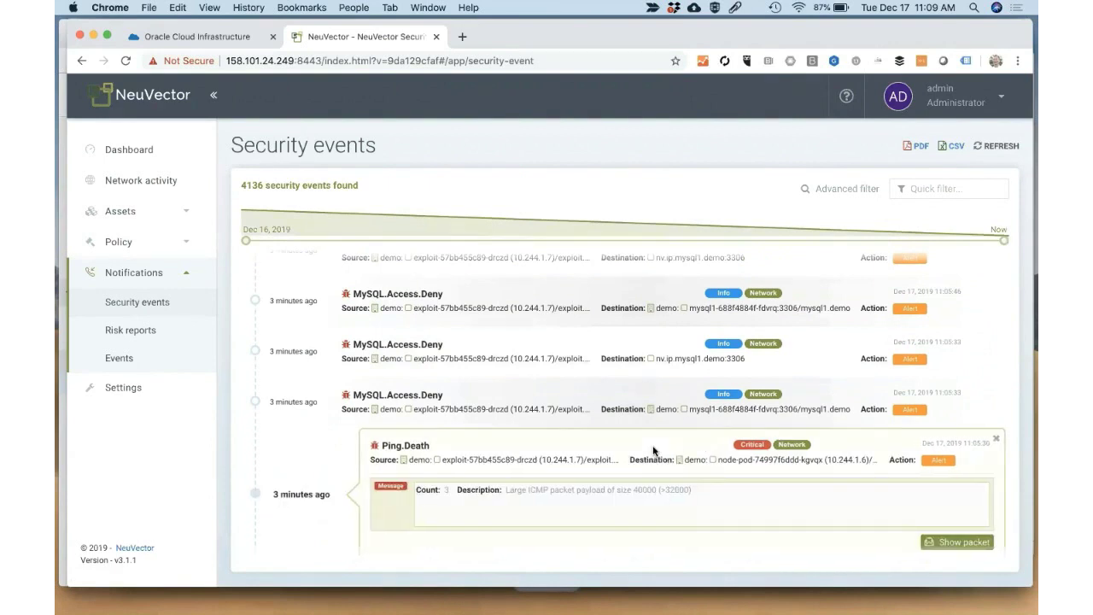
{"action": "scroll", "coordinate": [654, 451], "scroll_direction": "down", "scroll_amount": 2}
{"action": "left_click", "coordinate": [934, 406]}
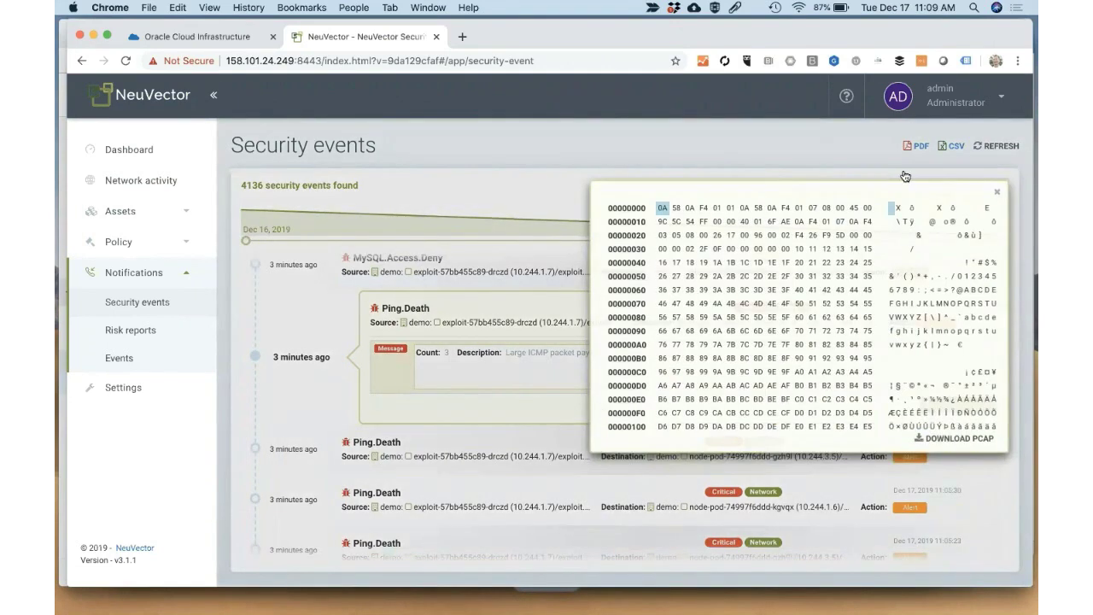
{"action": "left_click", "coordinate": [997, 195]}
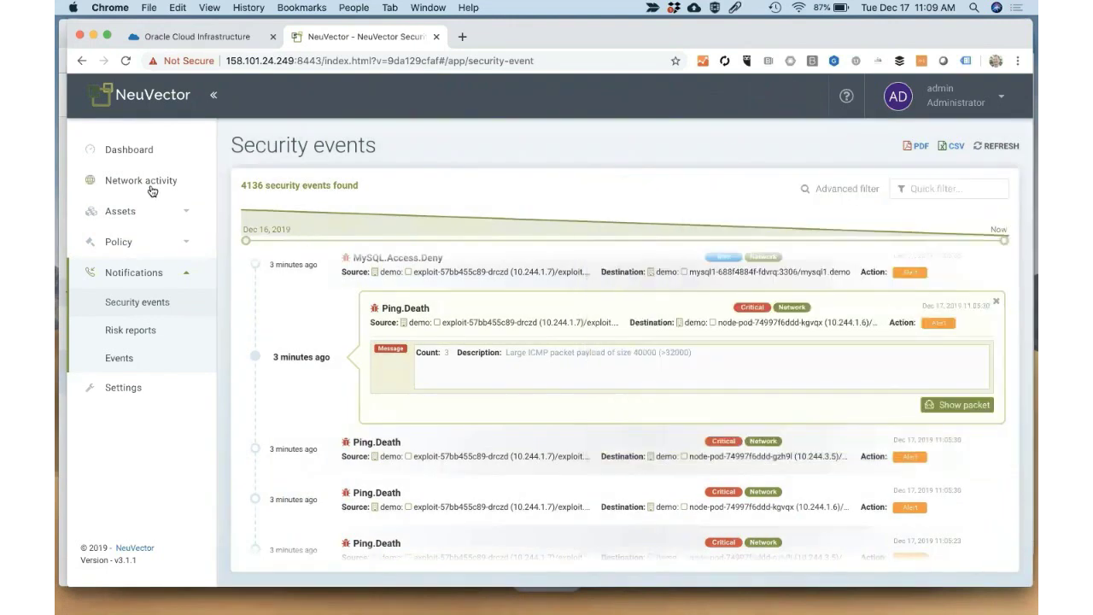
Return to the network activity graph and review the session details of the HTTP connection from the nginx pod to the upper node pod
{"action": "left_click", "coordinate": [152, 189]}
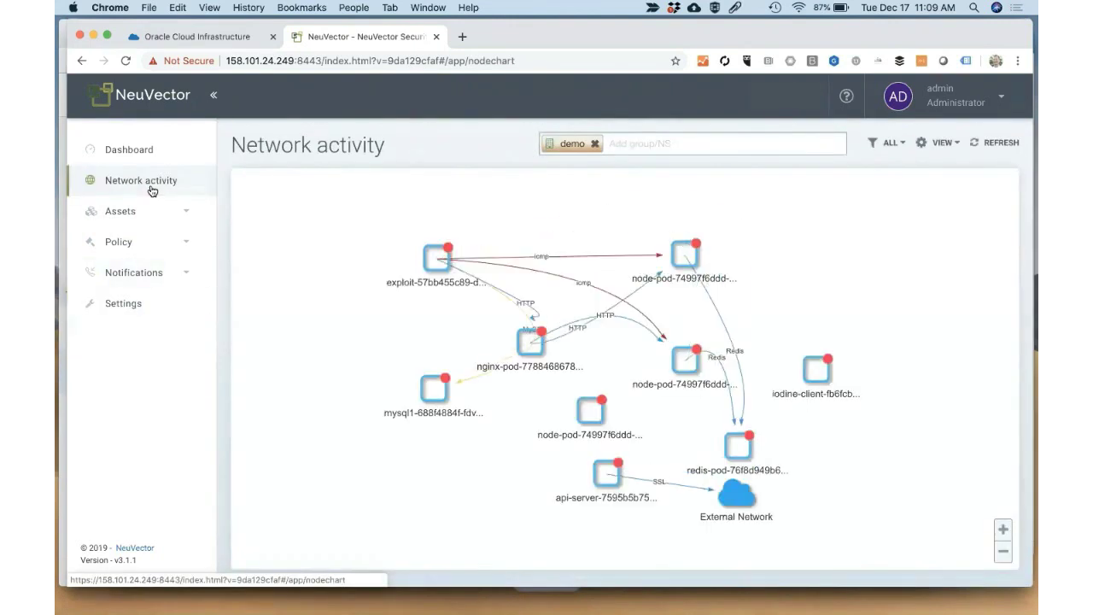
{"action": "left_click_drag", "start_coordinate": [339, 302], "coordinate": [276, 283]}
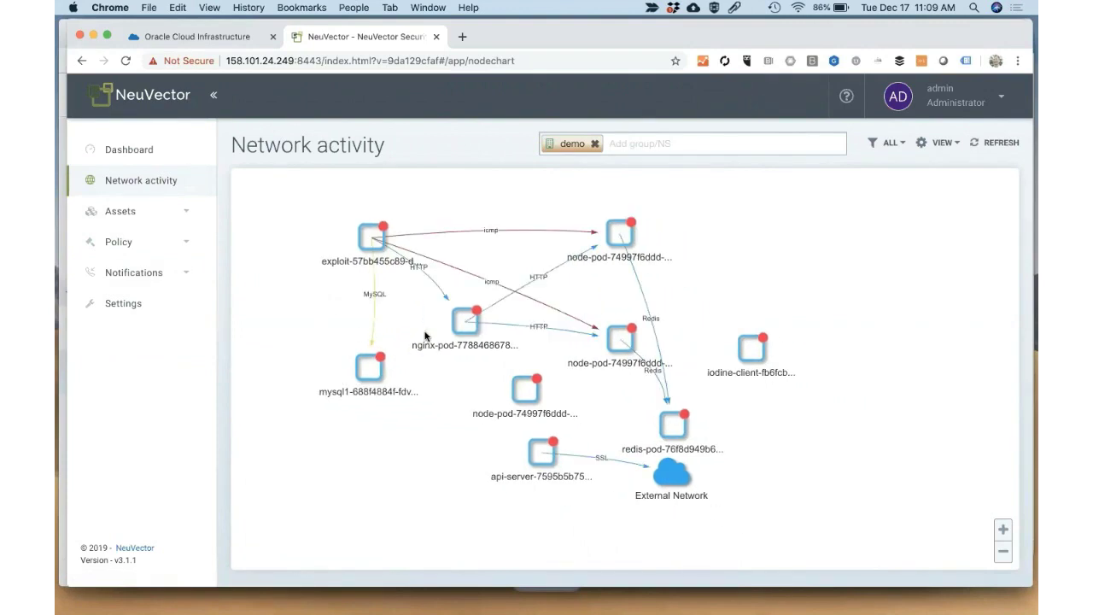
{"action": "left_click", "coordinate": [502, 304]}
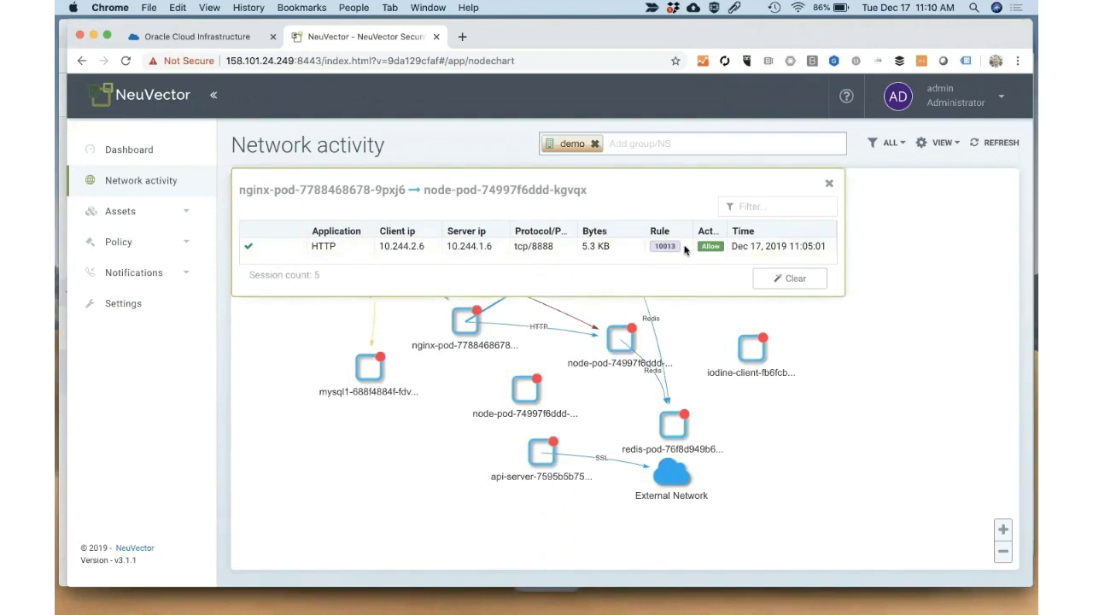
{"action": "left_click", "coordinate": [829, 182]}
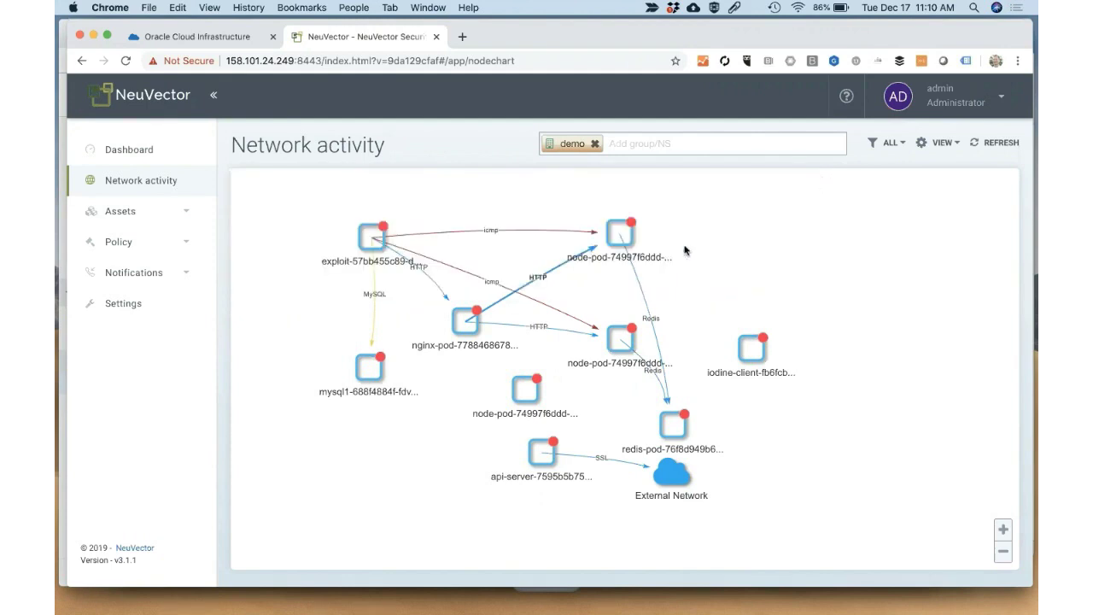
Review the session details of the Redis connection from the upper node pod to the redis pod
{"action": "left_click", "coordinate": [641, 291]}
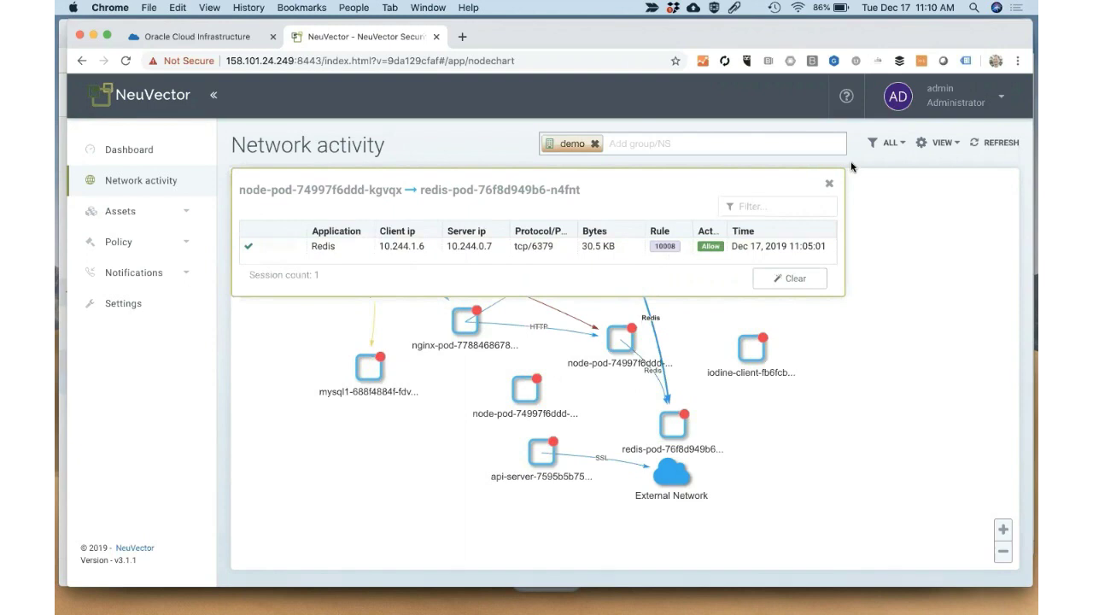
{"action": "left_click", "coordinate": [828, 185]}
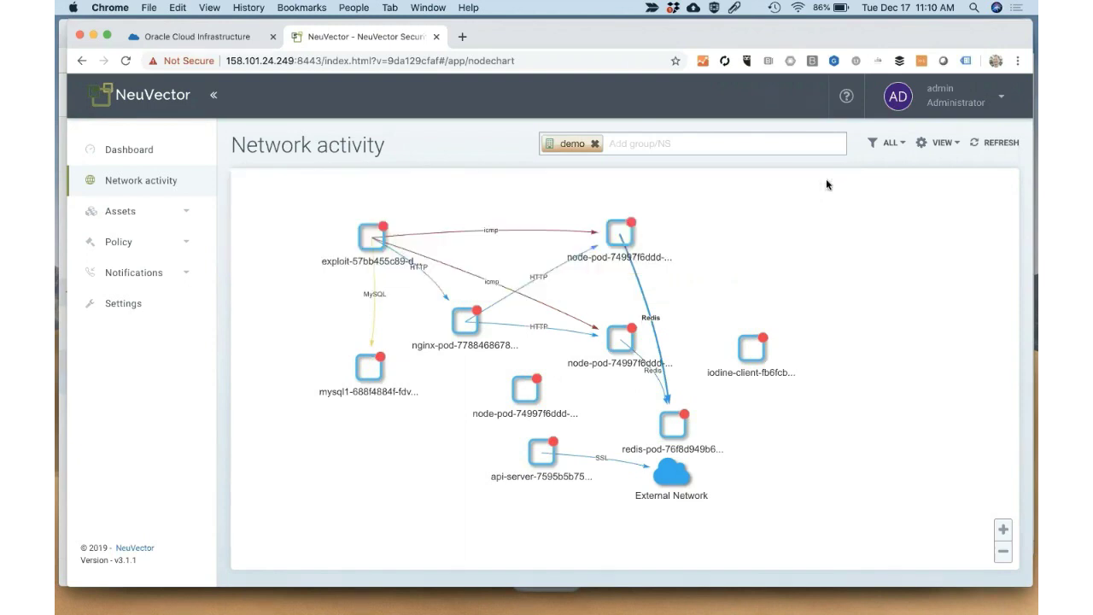
Open the policy groups list and filter it by "demo"
{"action": "left_click", "coordinate": [184, 244]}
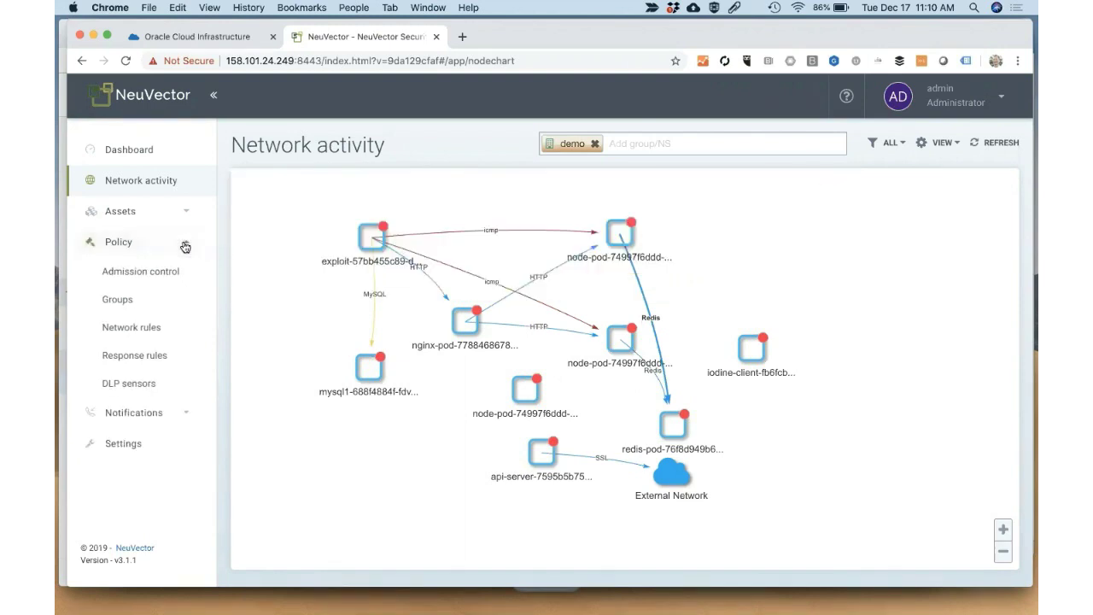
{"action": "left_click", "coordinate": [126, 305]}
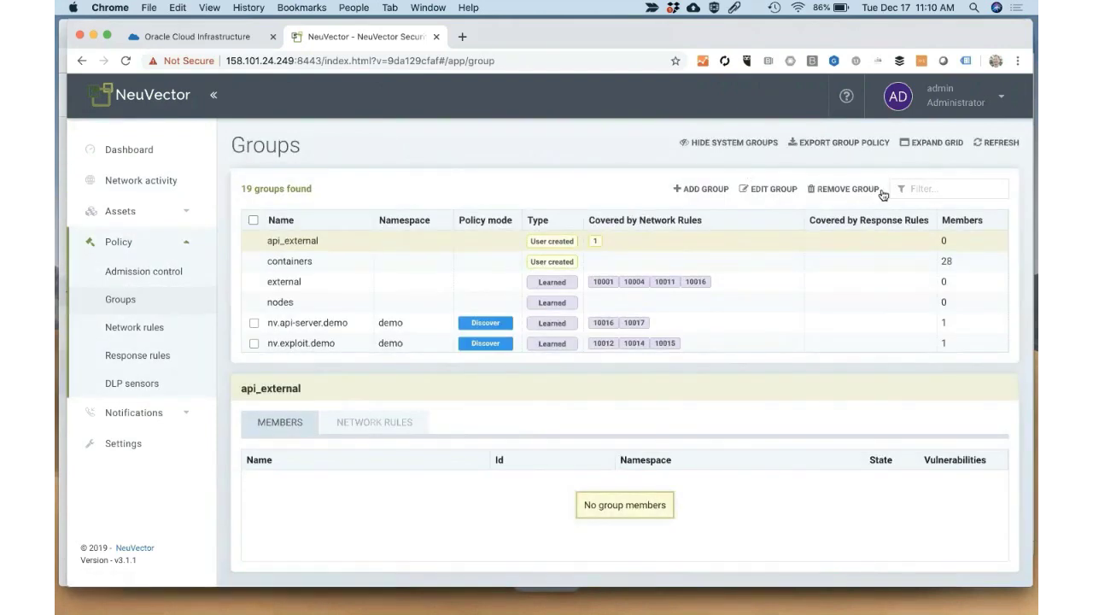
{"action": "left_click", "coordinate": [910, 188]}
{"action": "type", "text": "demo"}
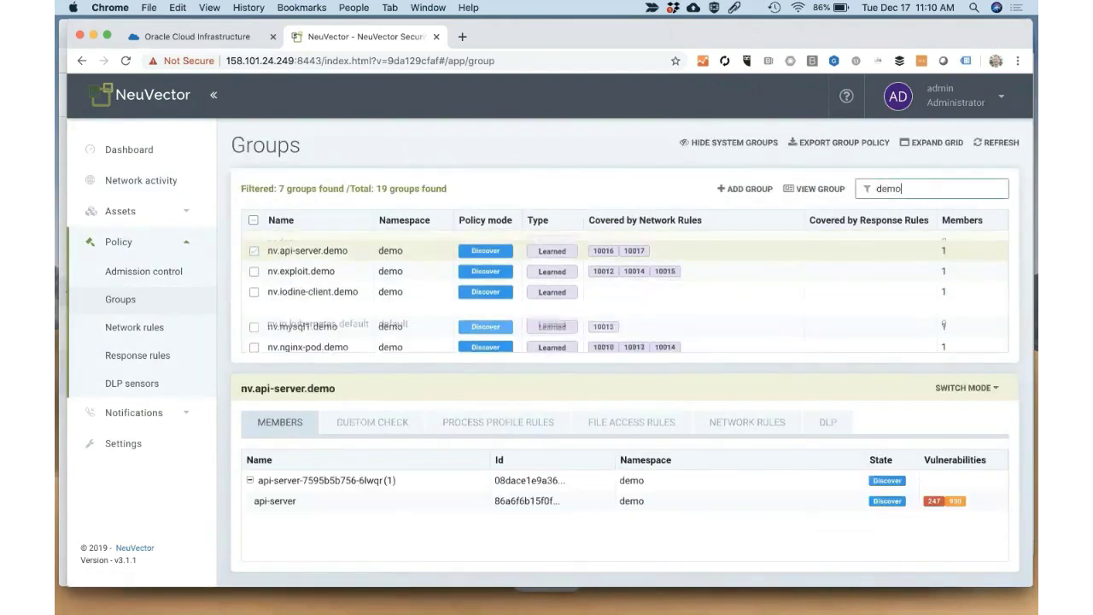
Review the network rules and the process profile rules of the nv.node-pod.demo group
{"action": "left_click", "coordinate": [309, 343]}
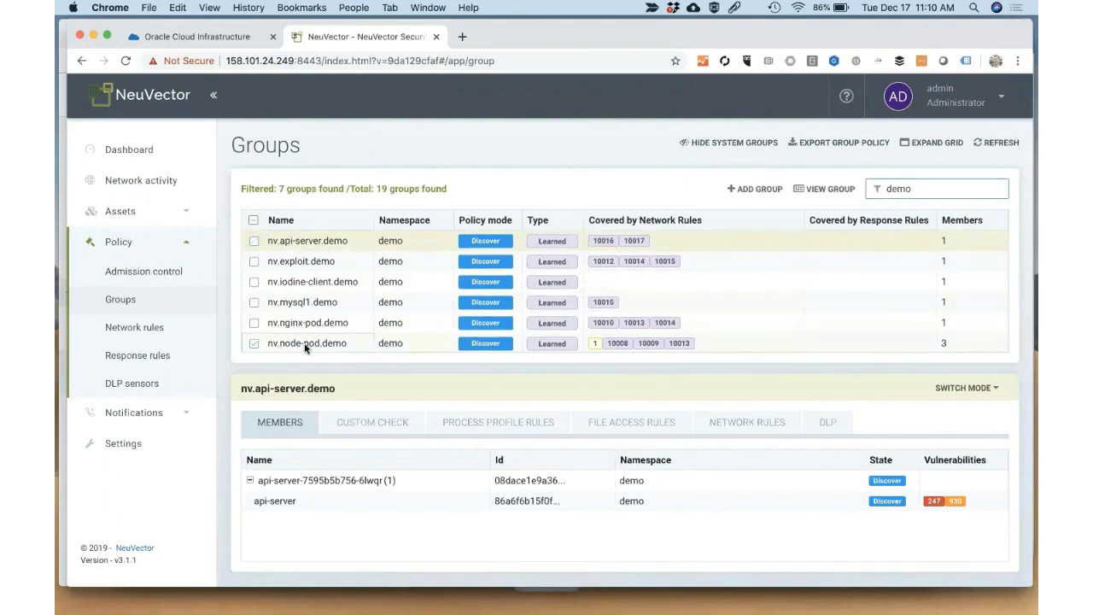
{"action": "left_click", "coordinate": [746, 422]}
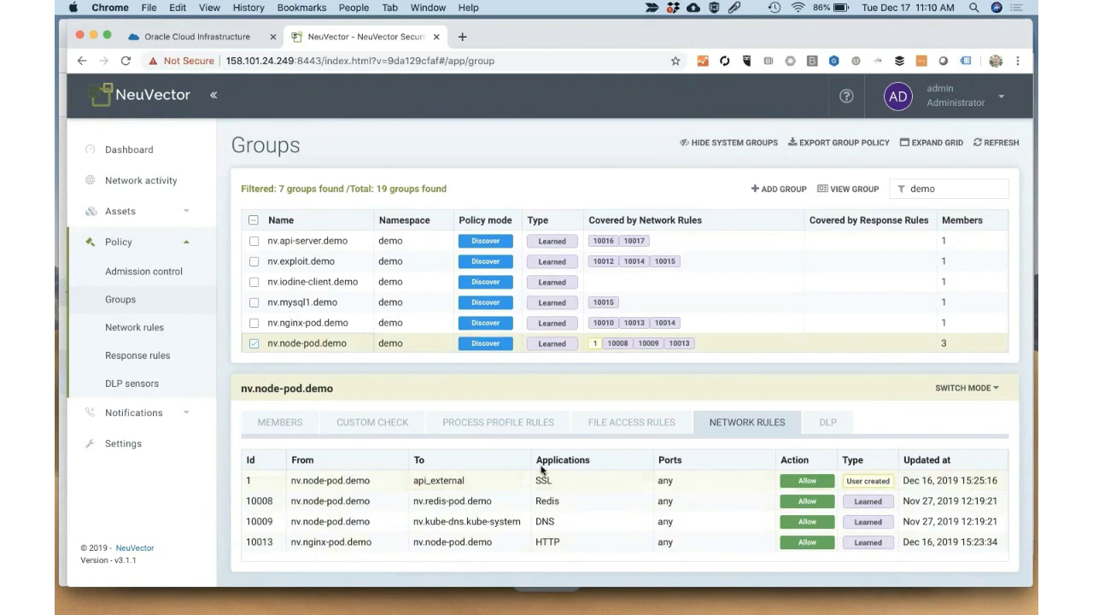
{"action": "left_click", "coordinate": [517, 423]}
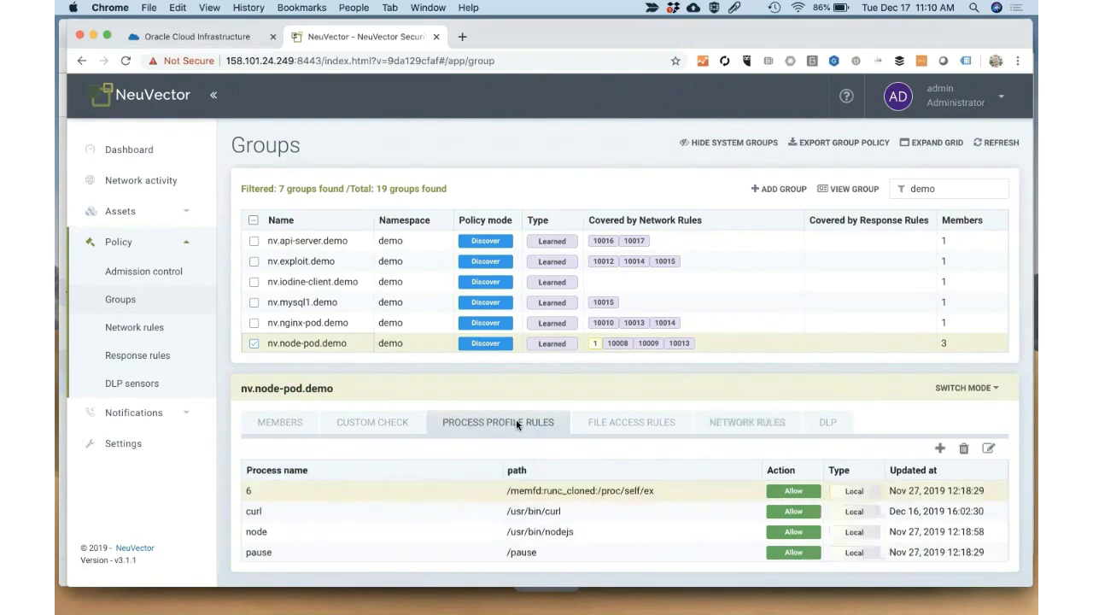
{"action": "scroll", "coordinate": [465, 531], "scroll_direction": "down", "scroll_amount": 2}
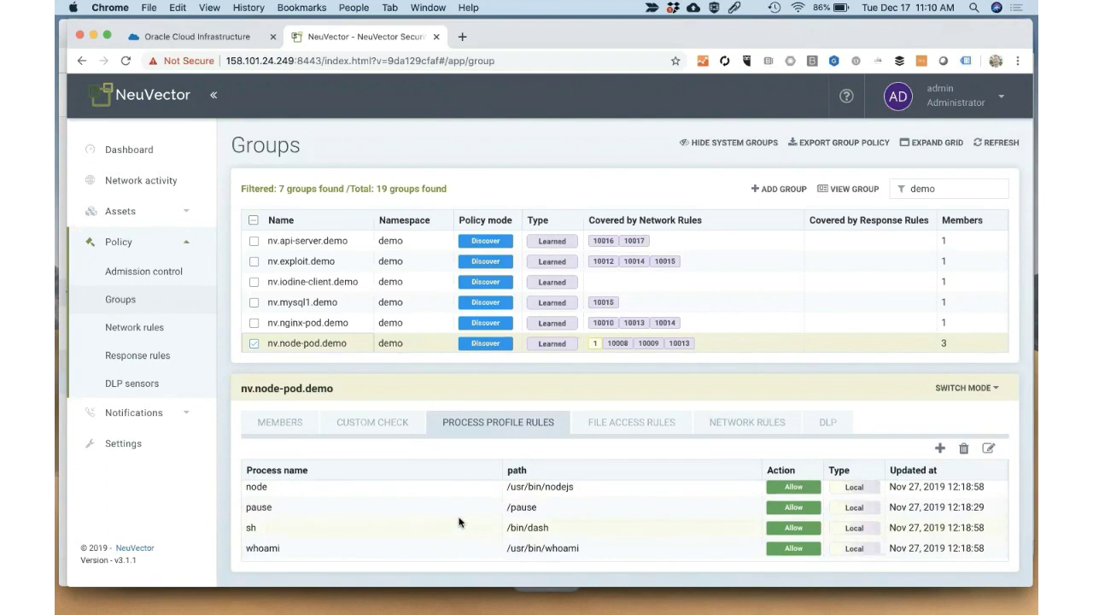
Clear the groups filter, switch all selectable groups to Monitor mode, and check the policy modes in the list
{"action": "left_click", "coordinate": [938, 191]}
{"action": "left_click_drag", "start_coordinate": [938, 191], "coordinate": [861, 181]}
{"action": "key", "text": "BackSpace"}
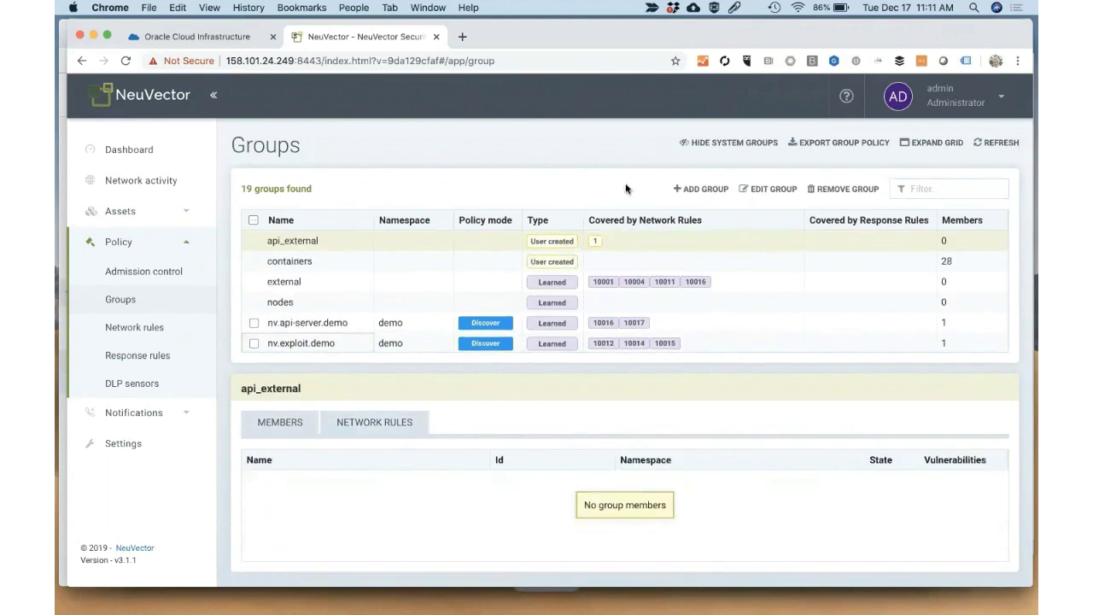
{"action": "left_click", "coordinate": [253, 220]}
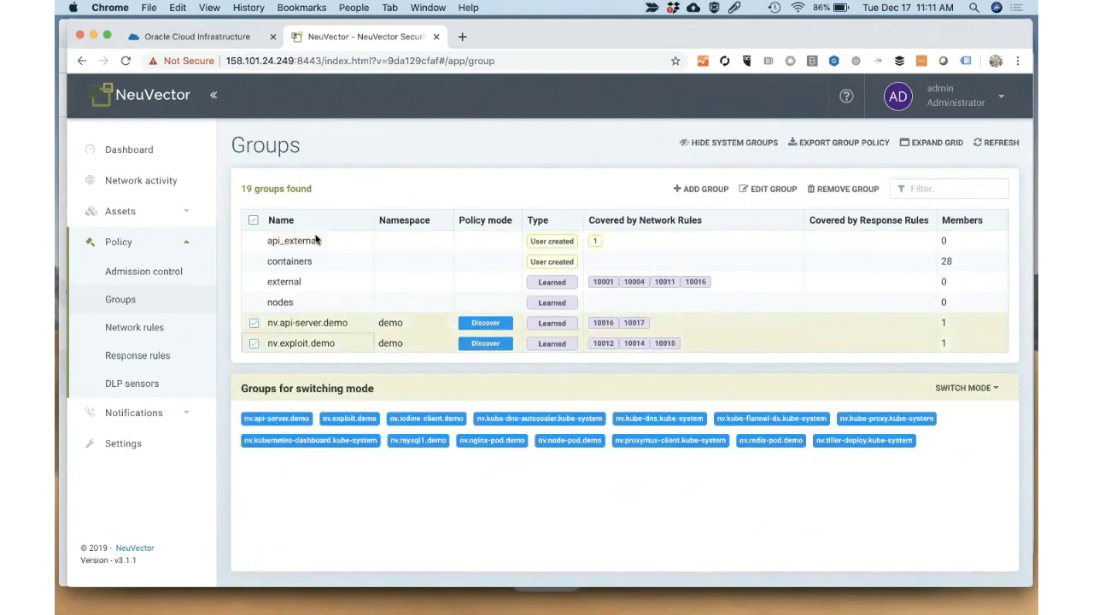
{"action": "left_click", "coordinate": [961, 389]}
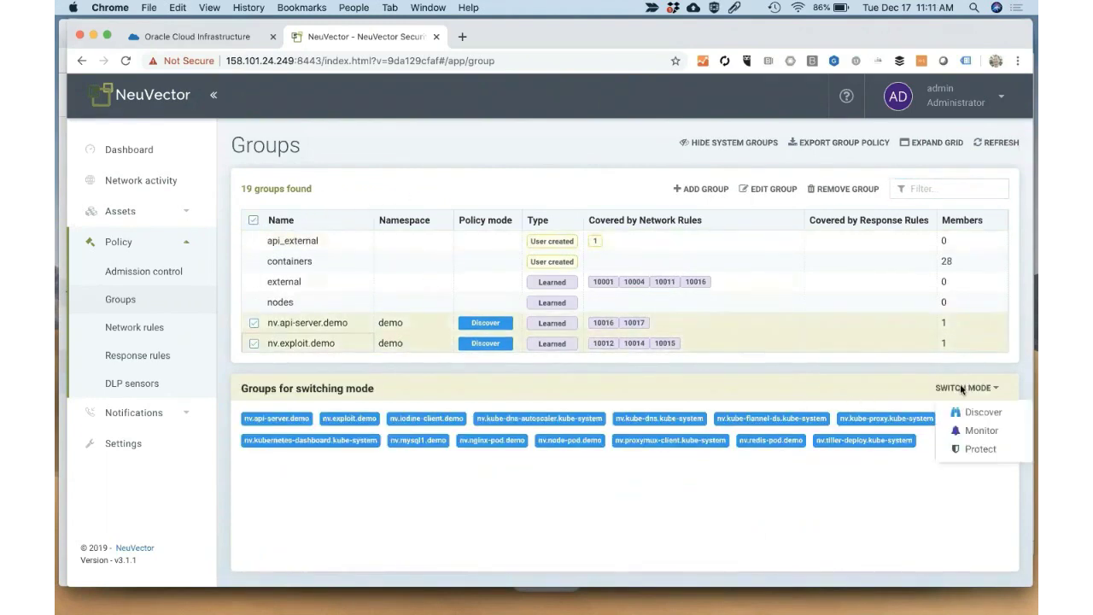
{"action": "left_click", "coordinate": [968, 430]}
{"action": "left_click", "coordinate": [589, 163]}
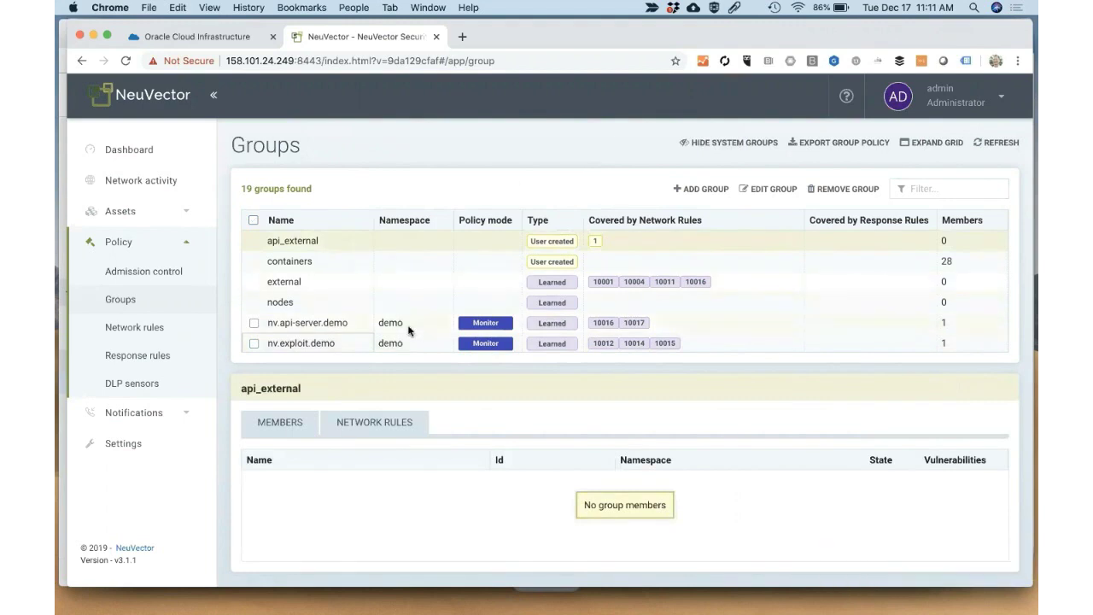
{"action": "scroll", "coordinate": [410, 325], "scroll_direction": "down", "scroll_amount": 5}
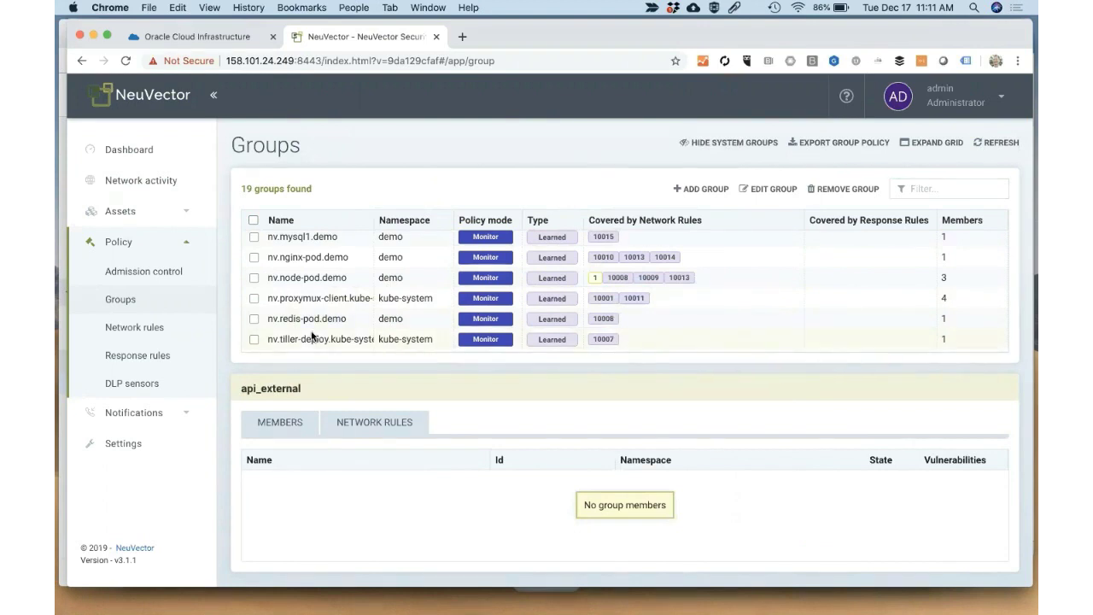
{"action": "scroll", "coordinate": [313, 338], "scroll_direction": "up", "scroll_amount": 1}
Switch to the iTerm2 terminal, clear the kubectl session, list the files, and run ./node-violation.sh
{"action": "key", "text": "super+Tab"}
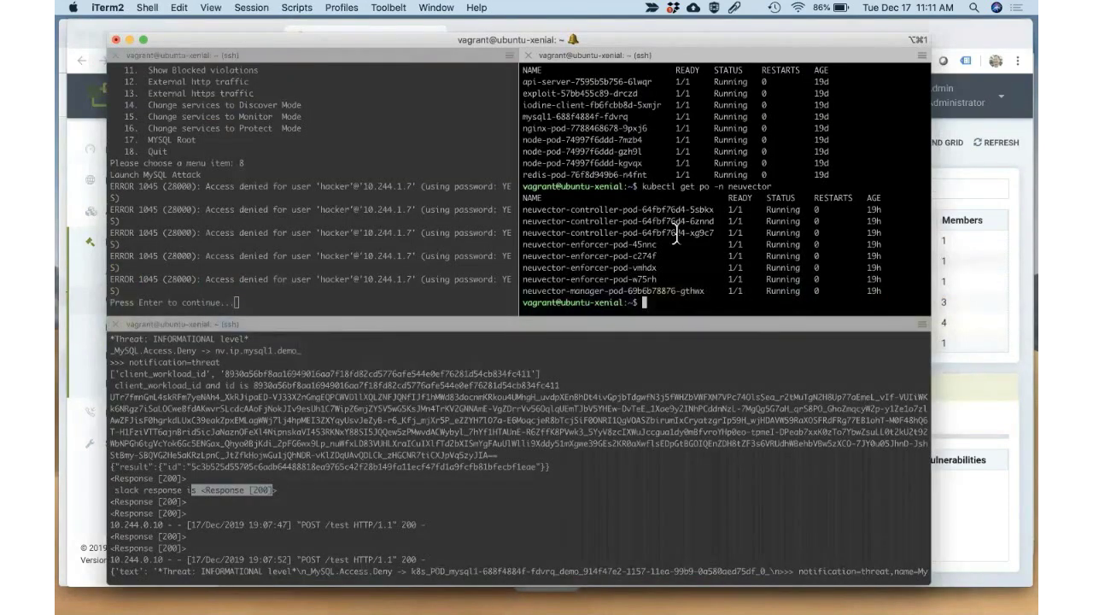
{"action": "key", "text": "ctrl+l"}
{"action": "type", "text": "ls"}
{"action": "key", "text": "Return"}
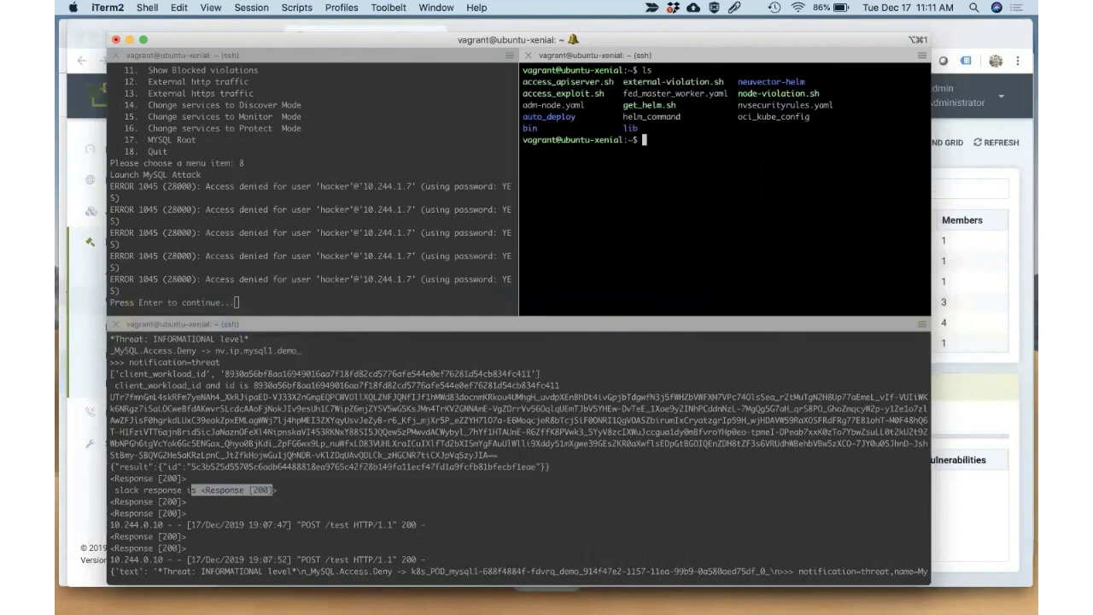
{"action": "type", "text": "./"}
{"action": "double_click", "coordinate": [739, 93]}
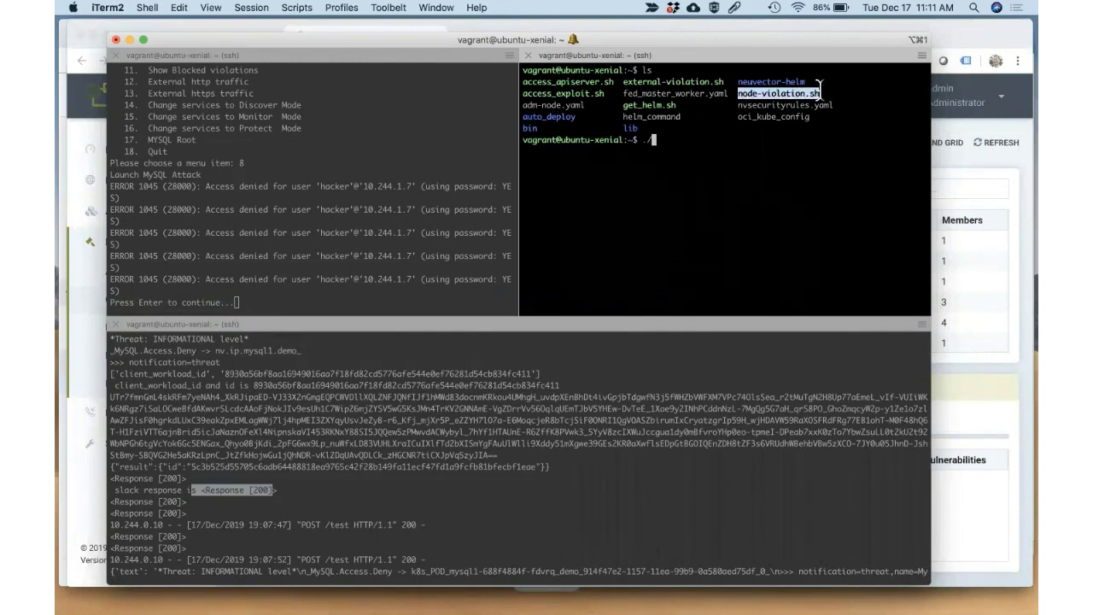
{"action": "type", "text": "node-violation.sh"}
{"action": "key", "text": "Return"}
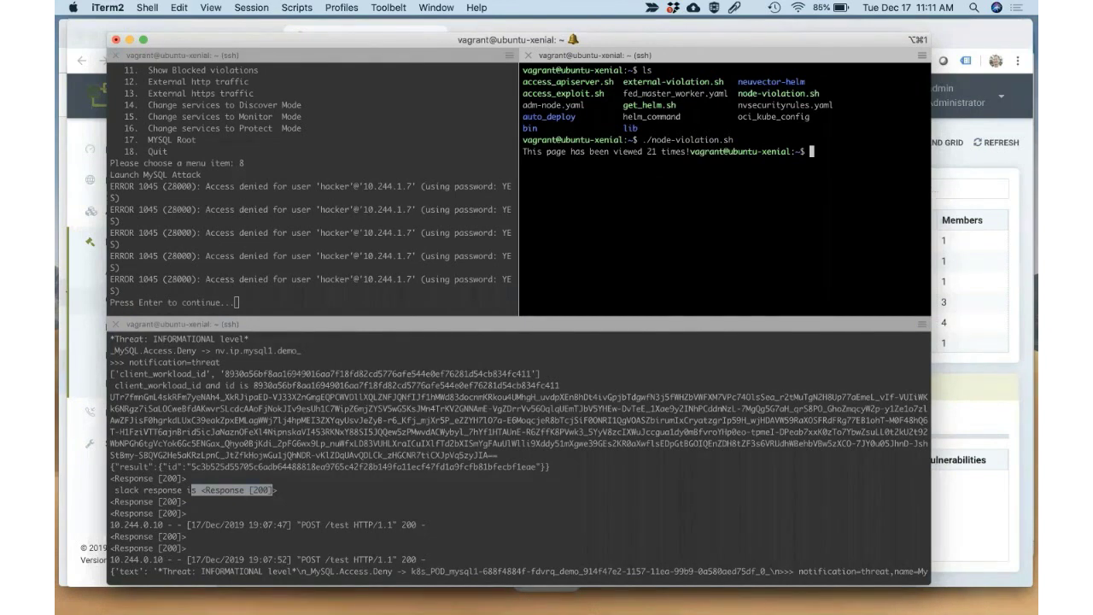
Print the contents of external-violation.sh with cat
{"action": "type", "text": "."}
{"action": "type", "text": "at"}
{"action": "left_click_drag", "start_coordinate": [622, 80], "coordinate": [726, 79]}
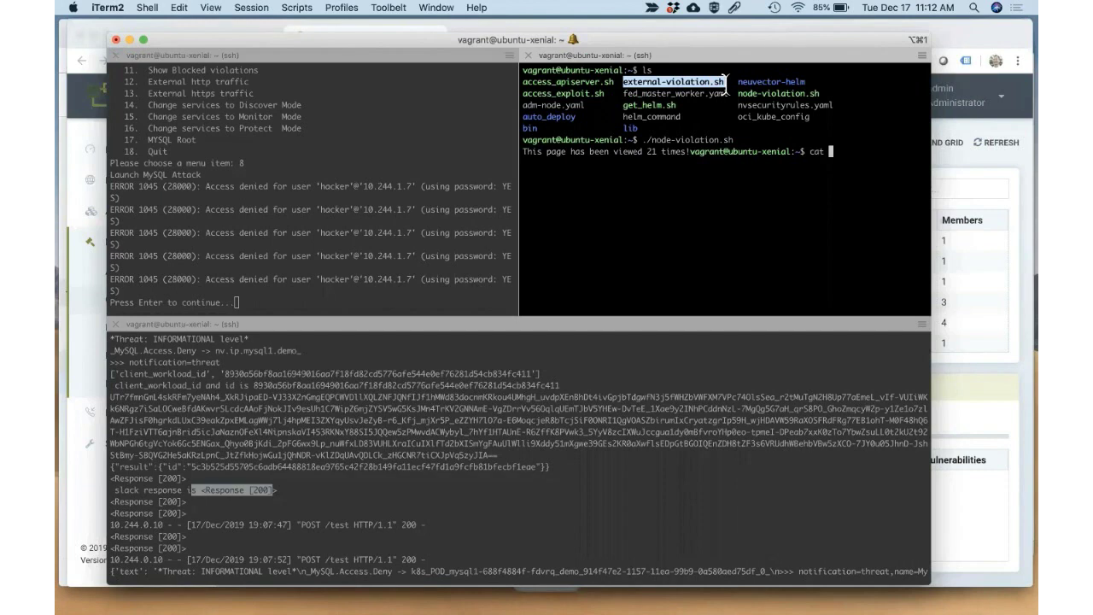
{"action": "type", "text": "external-violation.sh"}
{"action": "key", "text": "Return"}
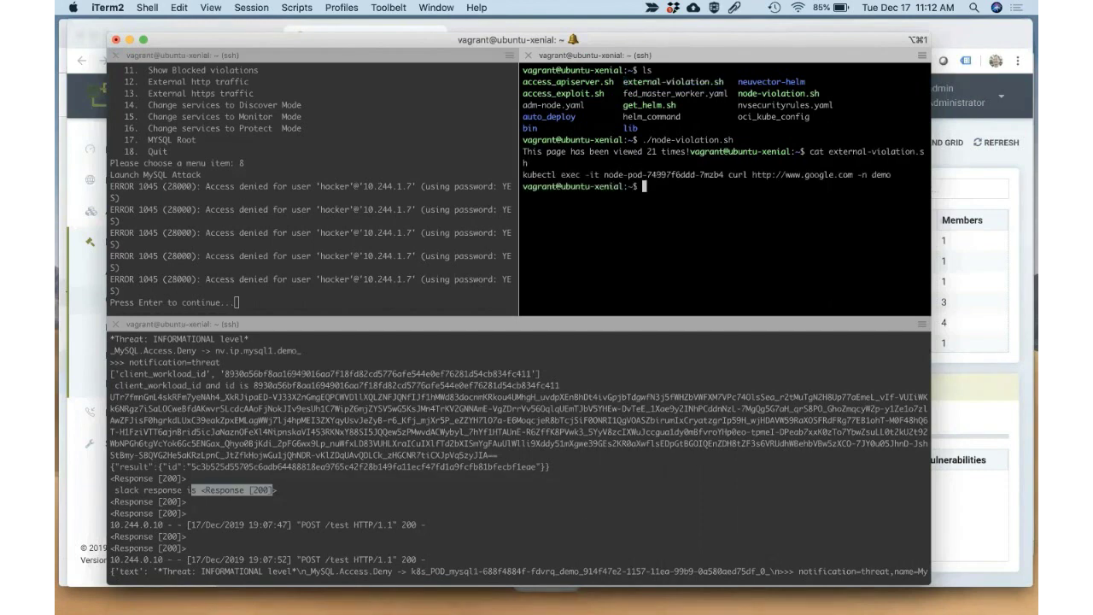
{"action": "left_click_drag", "start_coordinate": [543, 174], "coordinate": [633, 174]}
{"action": "left_click_drag", "start_coordinate": [727, 174], "coordinate": [796, 174]}
{"action": "key", "text": "super+c"}
{"action": "left_click", "coordinate": [745, 197]}
{"action": "type", "text": "./"}
{"action": "key", "text": "super+v"}
{"action": "key", "text": "BackSpace"}
{"action": "key", "text": "BackSpace"}
{"action": "key", "text": "BackSpace"}
{"action": "key", "text": "BackSpace"}
{"action": "key", "text": "BackSpace"}
{"action": "key", "text": "BackSpace"}
{"action": "key", "text": "BackSpace"}
{"action": "key", "text": "BackSpace"}
{"action": "key", "text": "BackSpace"}
{"action": "key", "text": "BackSpace"}
{"action": "key", "text": "BackSpace"}
{"action": "key", "text": "BackSpace"}
{"action": "key", "text": "BackSpace"}
{"action": "key", "text": "BackSpace"}
{"action": "left_click_drag", "start_coordinate": [827, 151], "coordinate": [791, 152]}
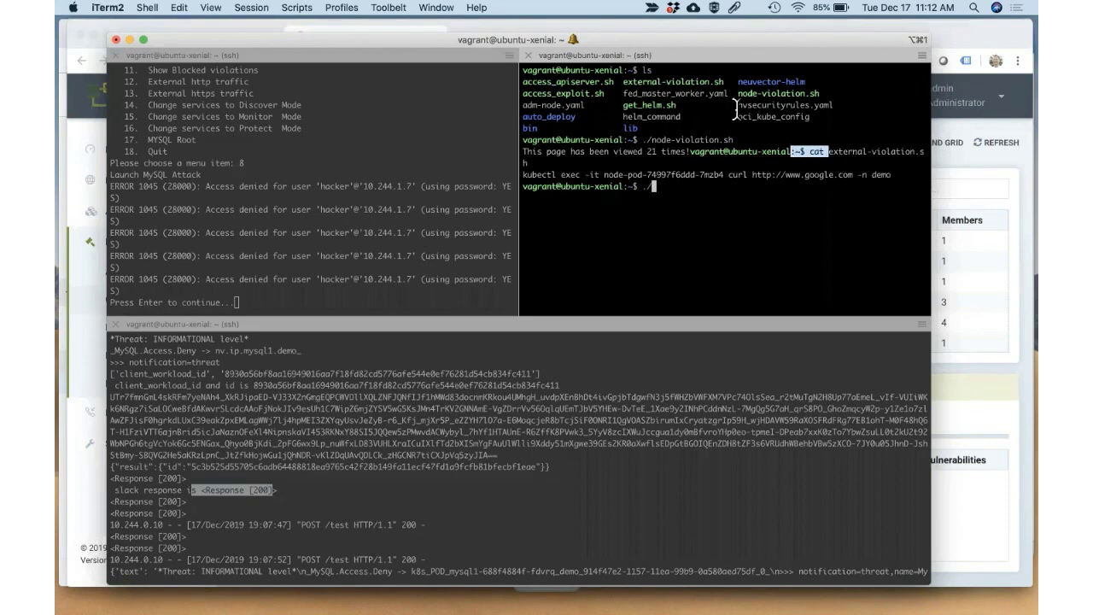
{"action": "left_click_drag", "start_coordinate": [623, 81], "coordinate": [723, 77]}
{"action": "type", "text": "external-violation.sh"}
{"action": "key", "text": "Return"}
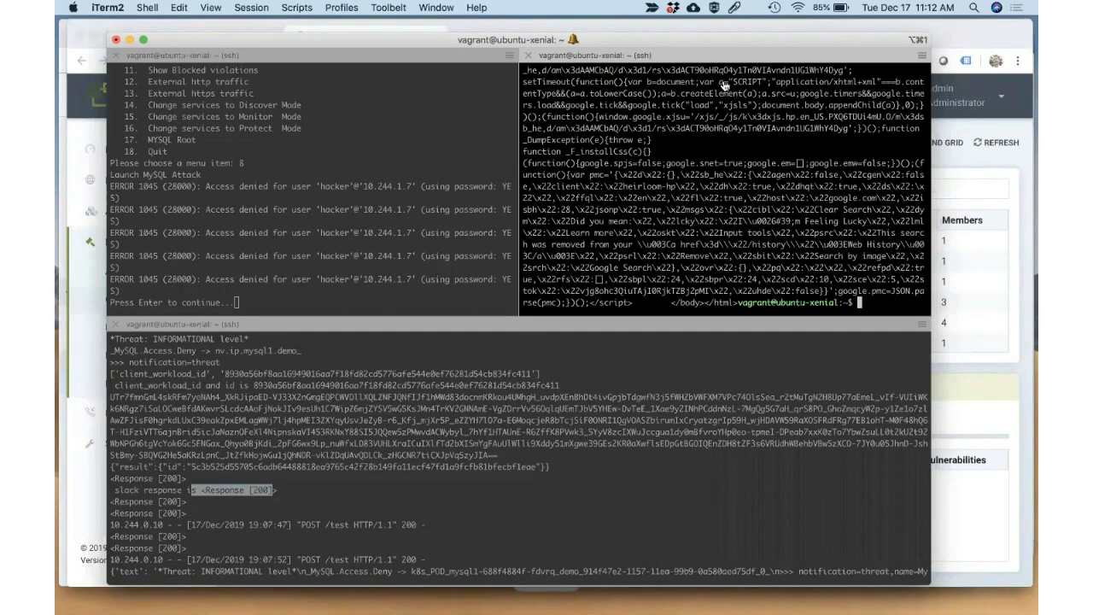
Return to NeuVector's network activity graph, move the lower node pod aside, and review its HTTP session to the other node pod
{"action": "key", "text": "super+Tab"}
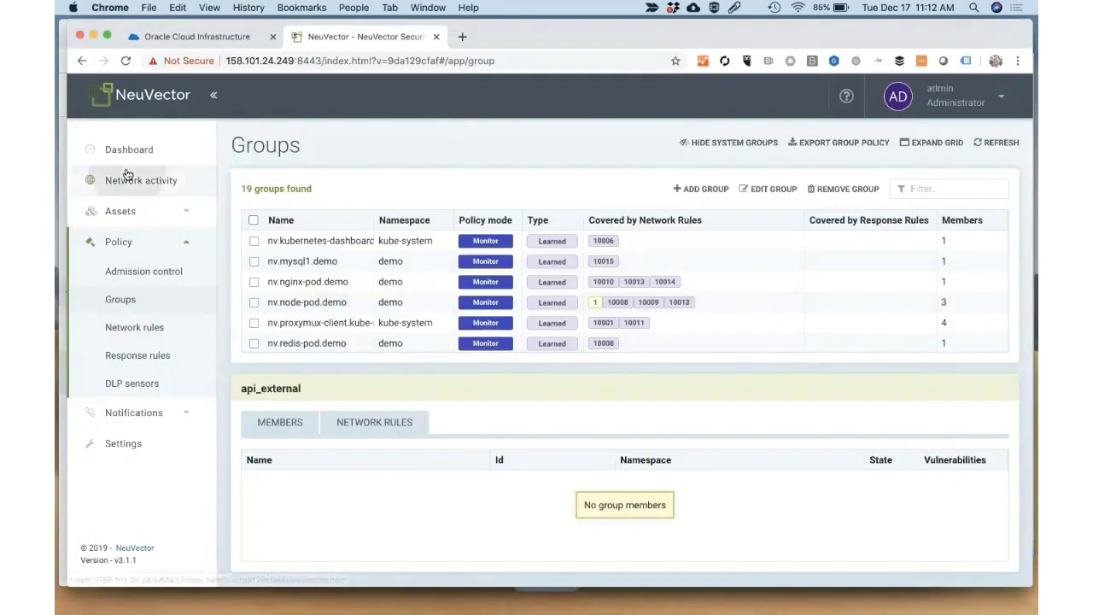
{"action": "left_click", "coordinate": [126, 177]}
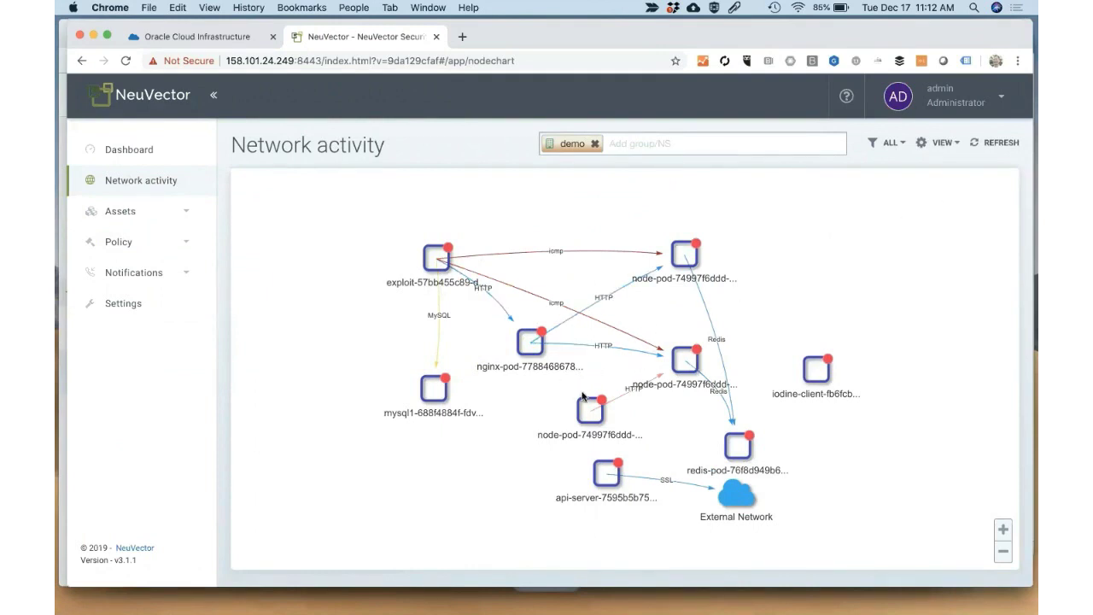
{"action": "left_click_drag", "start_coordinate": [587, 415], "coordinate": [545, 415]}
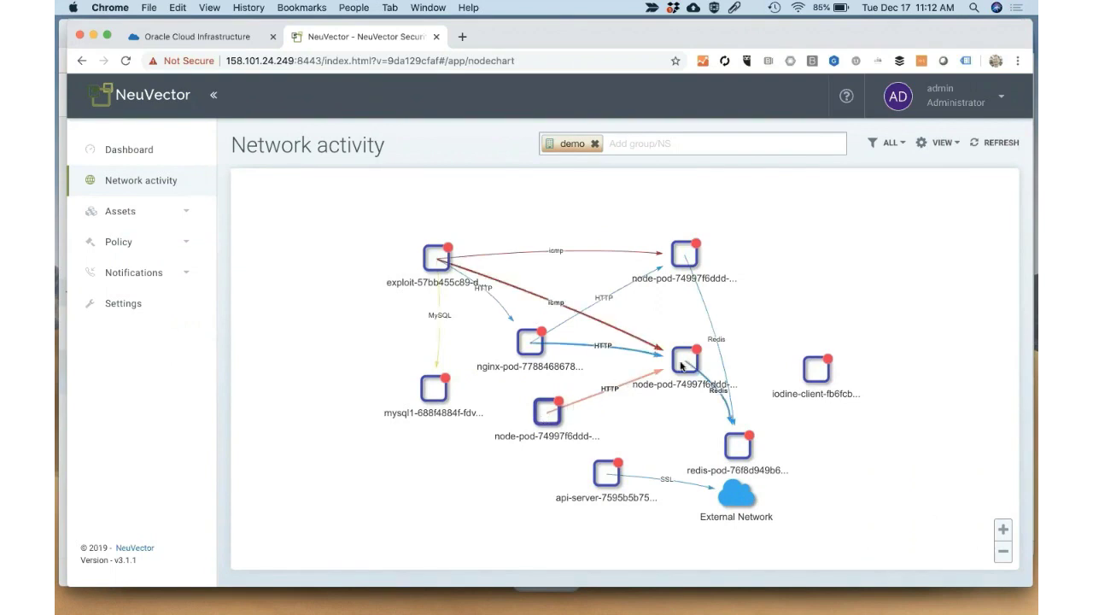
{"action": "left_click", "coordinate": [634, 385]}
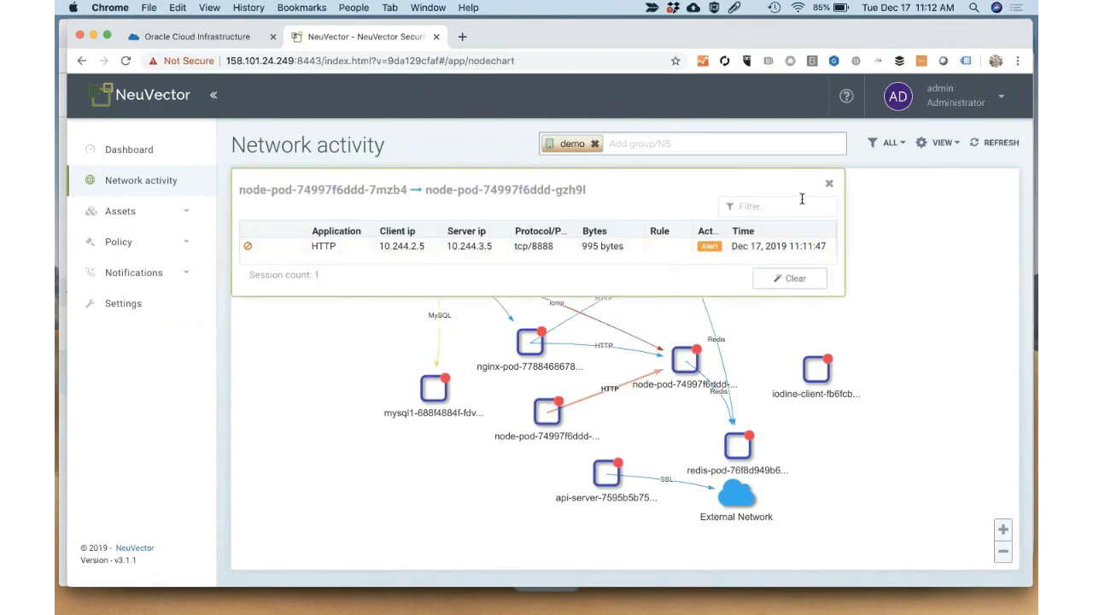
{"action": "left_click", "coordinate": [831, 185]}
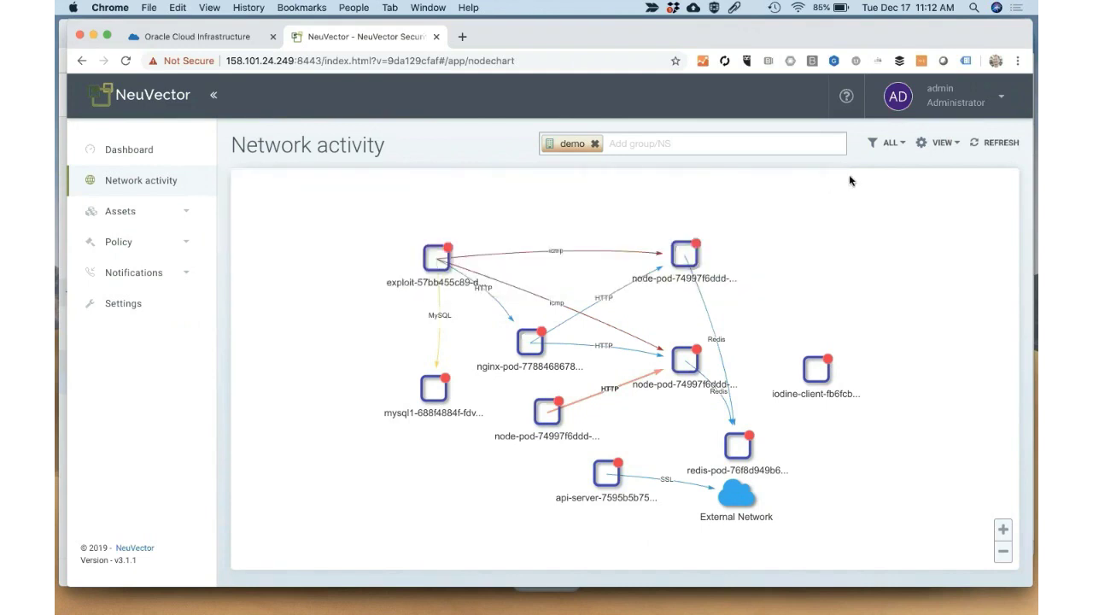
Refresh the network activity graph and open the session details of the node pod's HTTP connection to the external network
{"action": "left_click", "coordinate": [982, 142]}
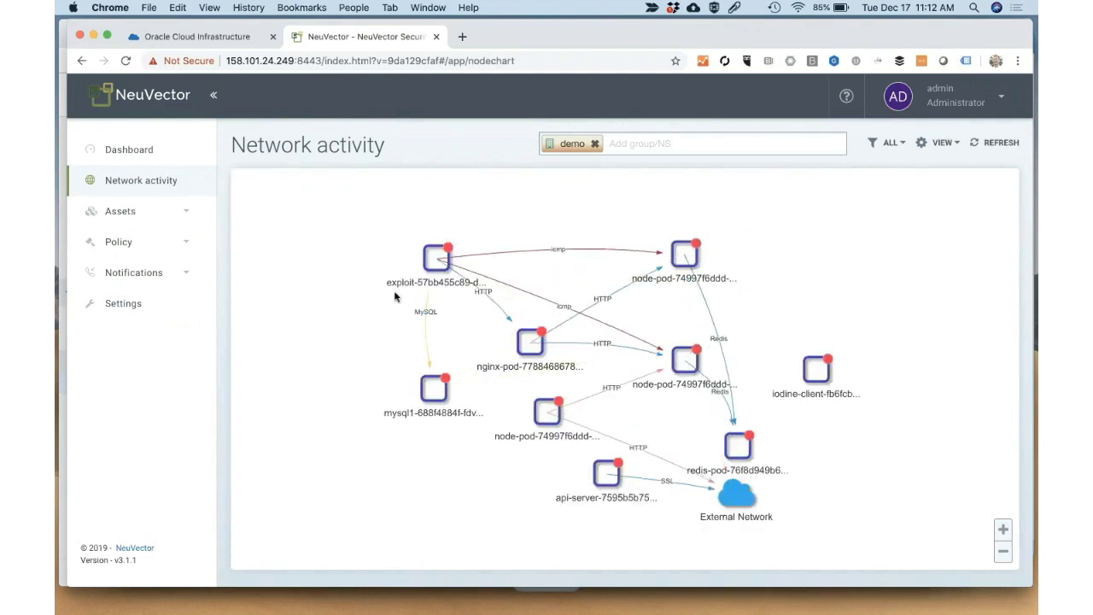
{"action": "left_click_drag", "start_coordinate": [379, 294], "coordinate": [303, 270]}
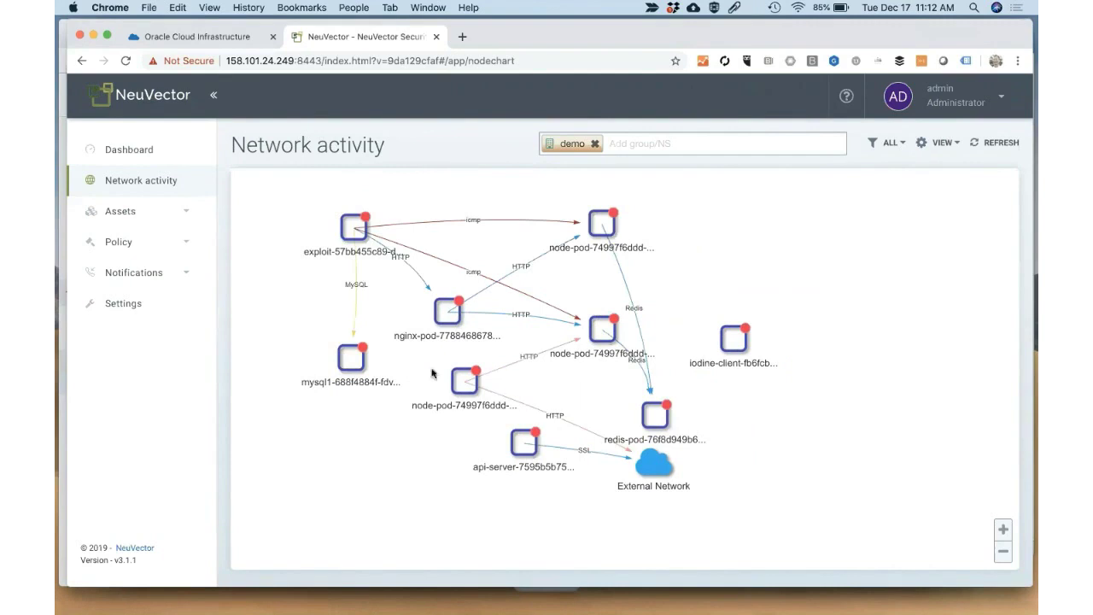
{"action": "left_click", "coordinate": [549, 409]}
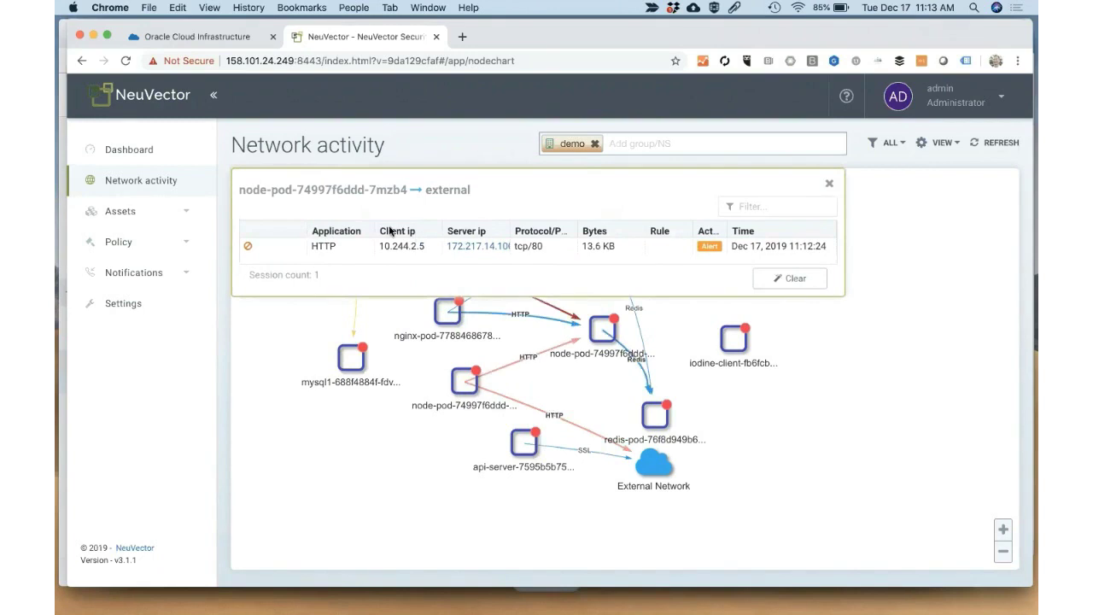
Look up the external session's server IP on Whois, then close the lookup page and the session details
{"action": "left_click", "coordinate": [478, 246]}
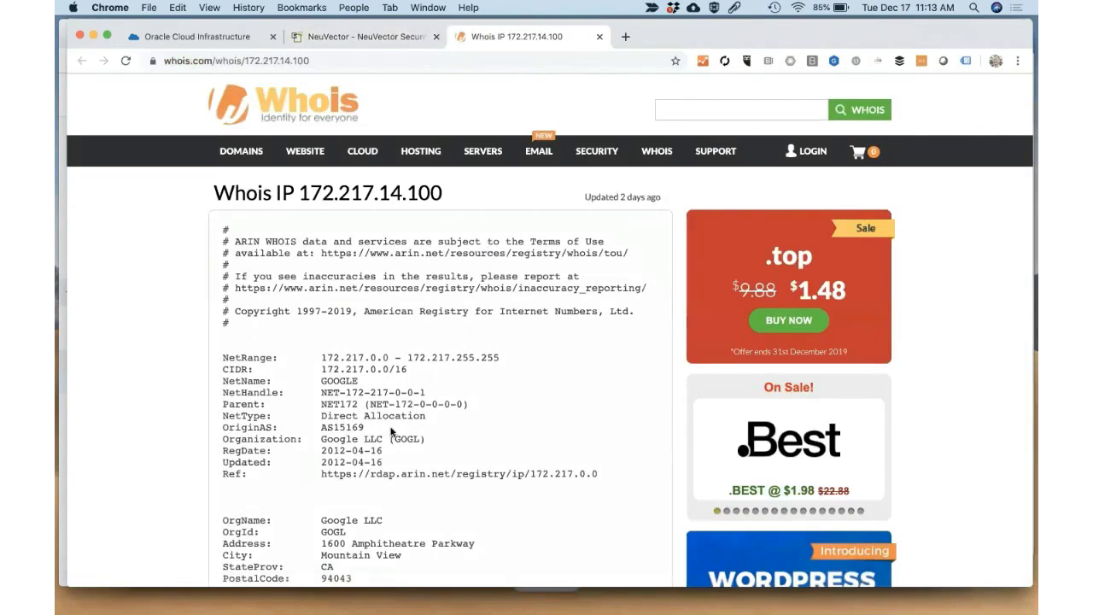
{"action": "left_click", "coordinate": [599, 38]}
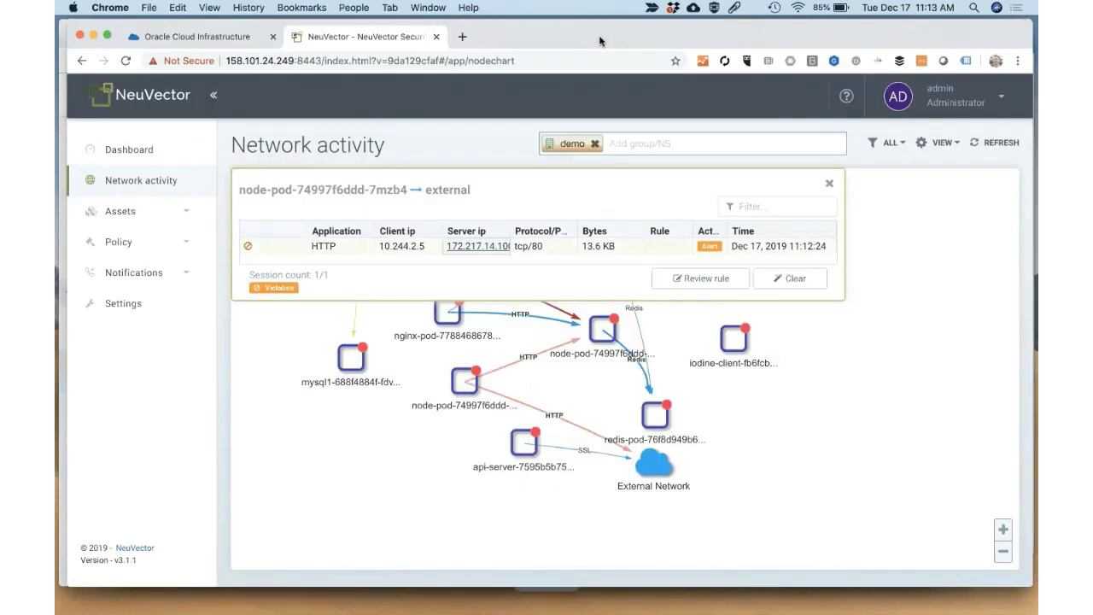
{"action": "left_click", "coordinate": [828, 184]}
Open the security events and expand the latest "Implicit deny rule is violated" event for the external destination
{"action": "left_click", "coordinate": [182, 275]}
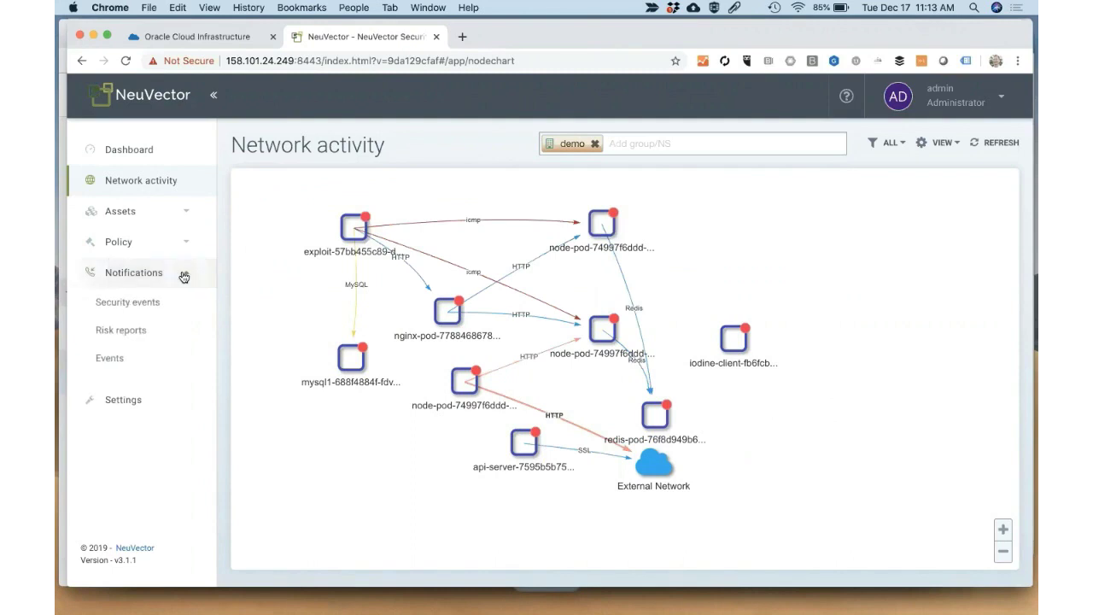
{"action": "left_click", "coordinate": [158, 307]}
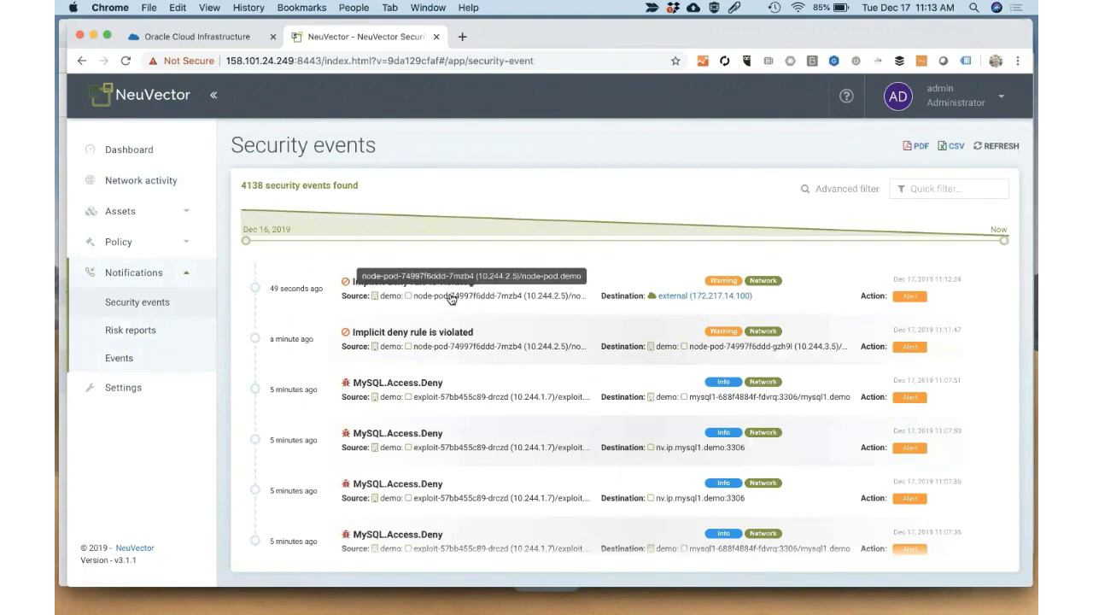
{"action": "left_click", "coordinate": [465, 296]}
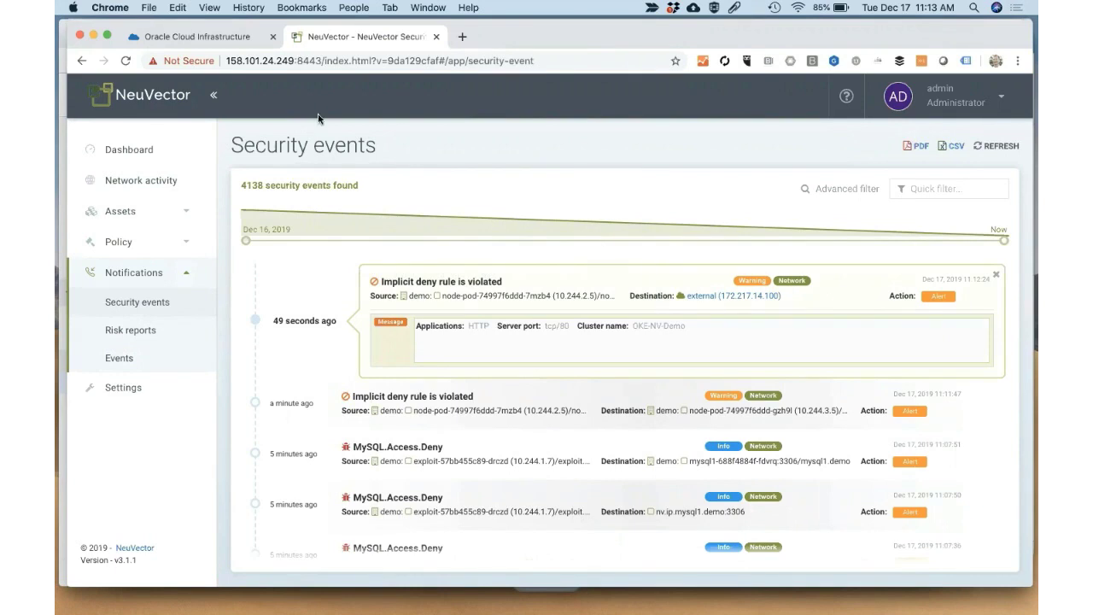
{"action": "left_click", "coordinate": [128, 211]}
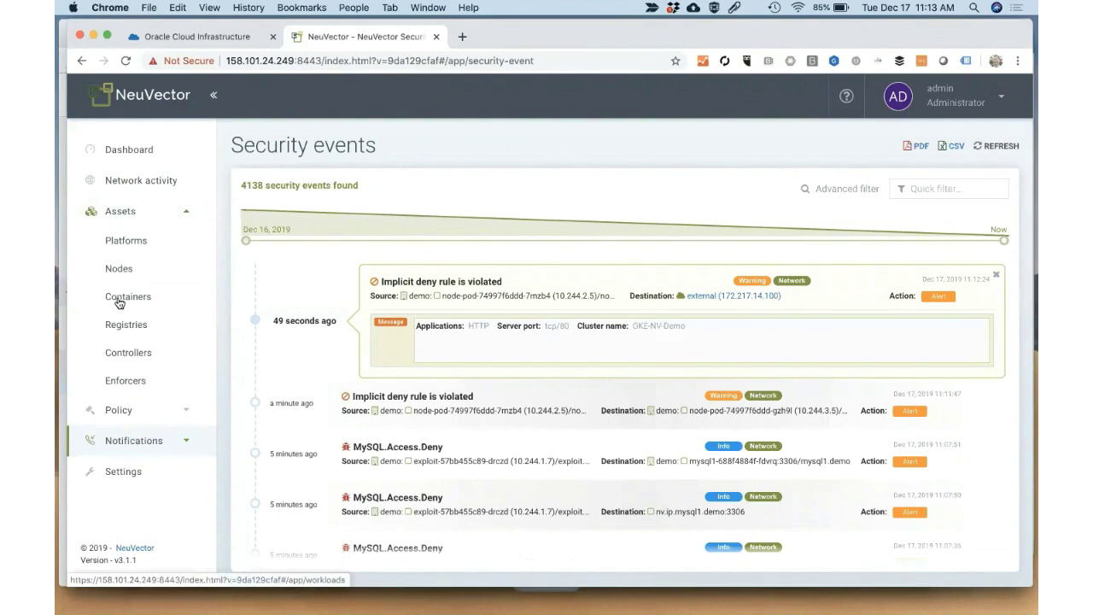
{"action": "left_click", "coordinate": [117, 409]}
{"action": "left_click", "coordinate": [120, 299]}
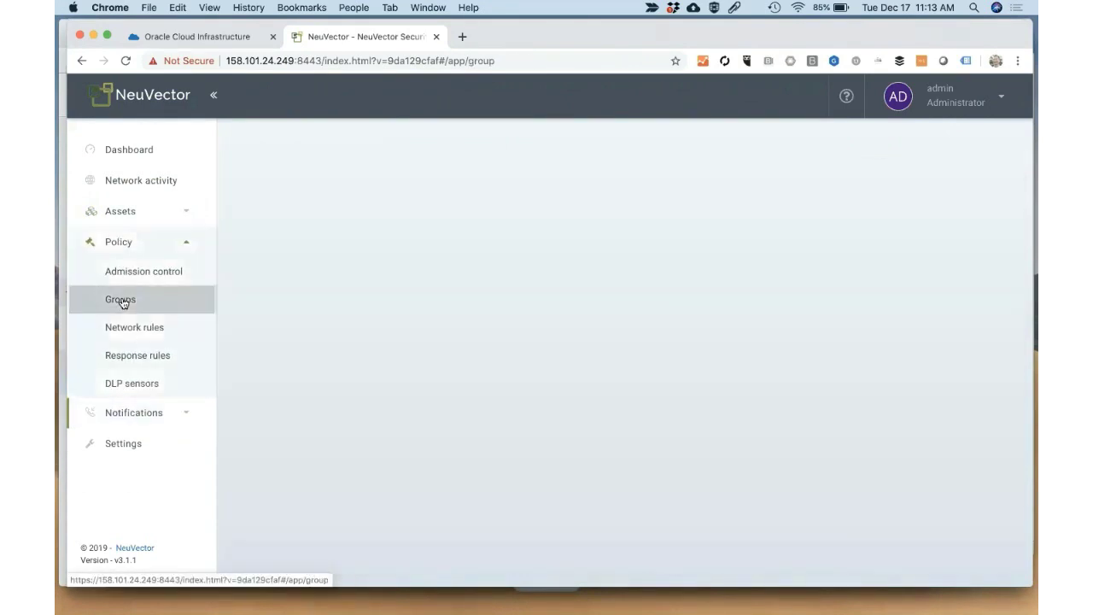
Return to the network activity graph and switch the node-pod.demo service to Protect mode
{"action": "left_click", "coordinate": [143, 182]}
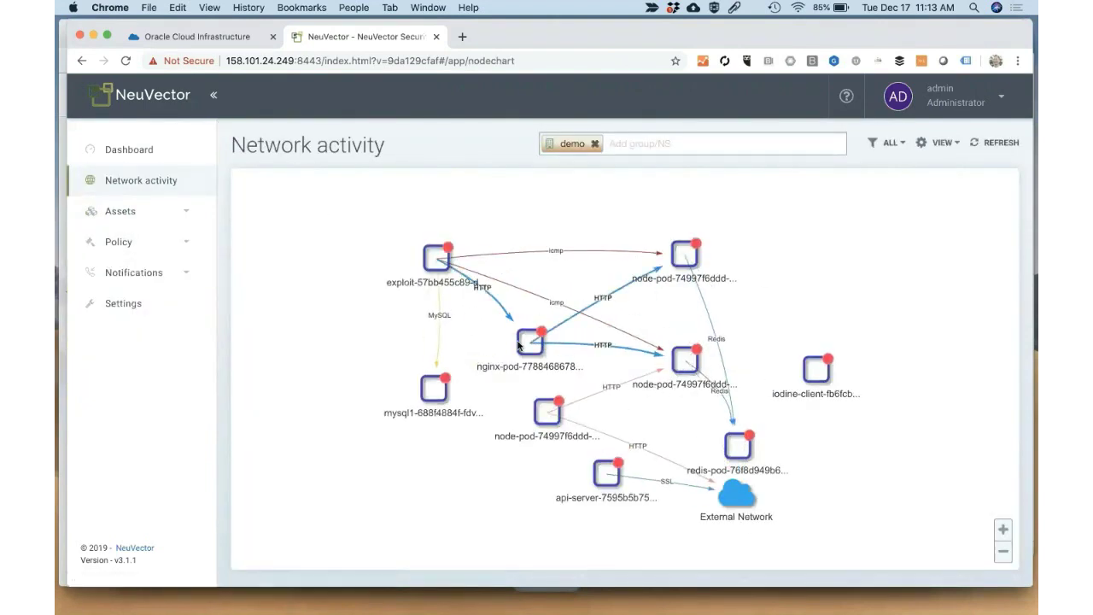
{"action": "right_click", "coordinate": [693, 368]}
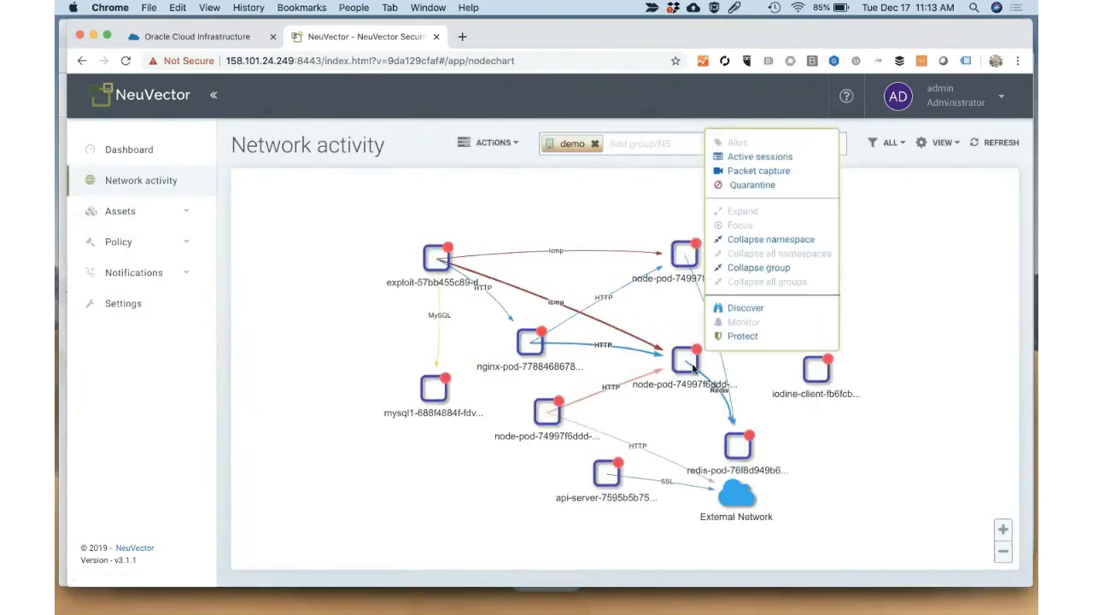
{"action": "left_click", "coordinate": [738, 340]}
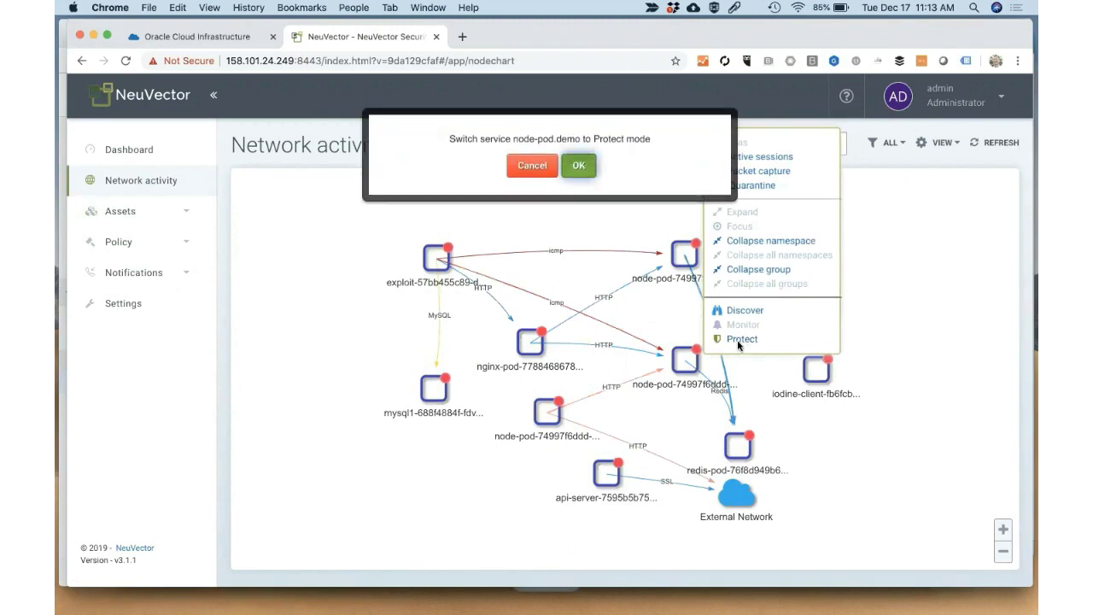
{"action": "left_click", "coordinate": [579, 170]}
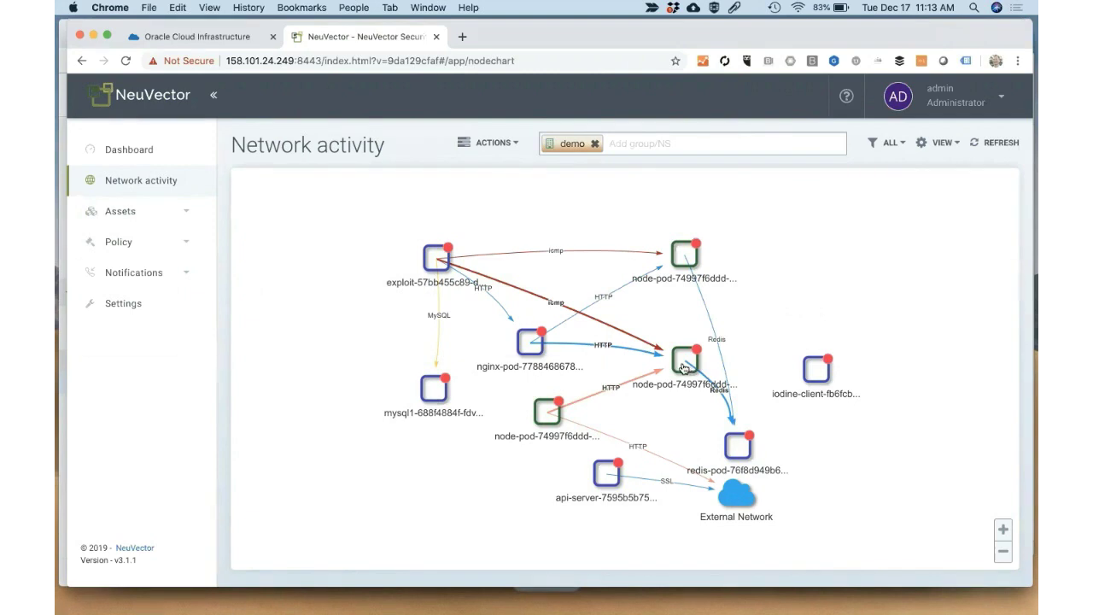
Switch to the iTerm2 terminal, clear the active pane, and run ./external-violation.sh
{"action": "key", "text": "super+Tab"}
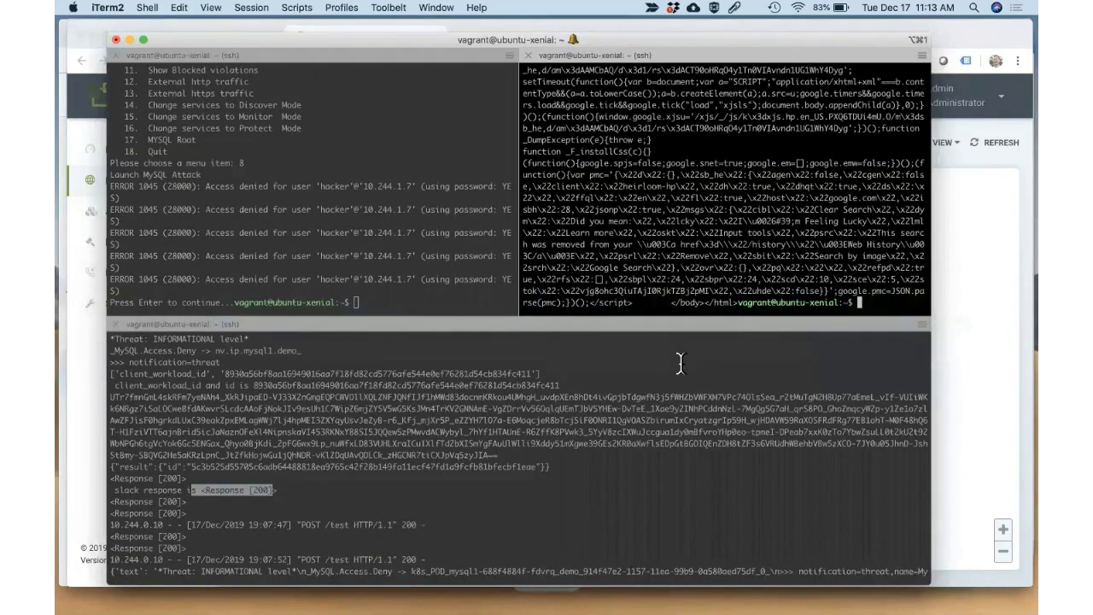
{"action": "type", "text": "clear"}
{"action": "key", "text": "Return"}
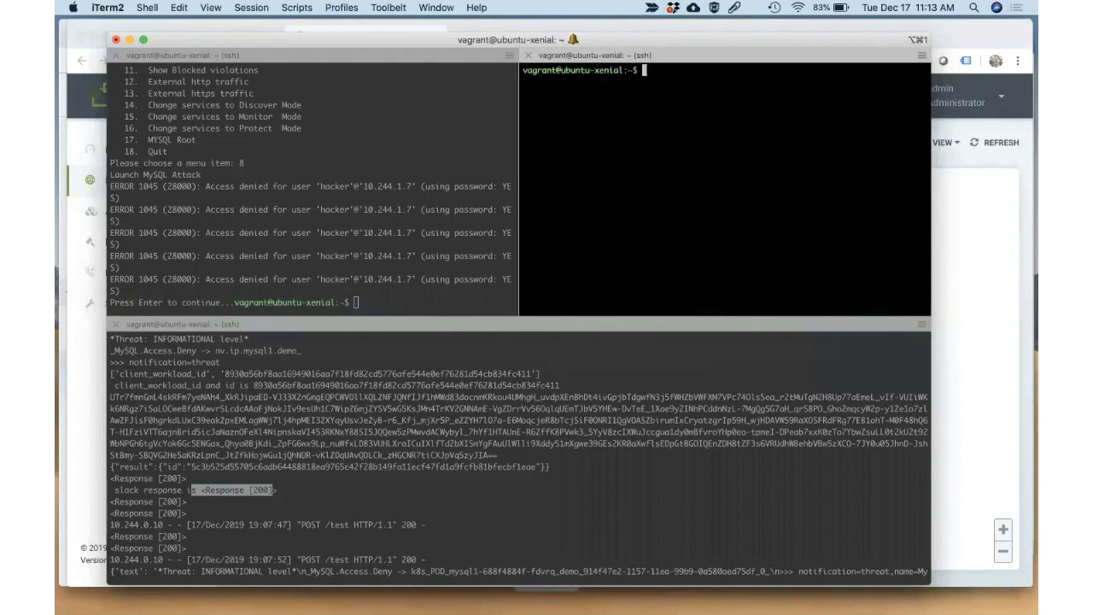
{"action": "type", "text": "clear"}
{"action": "key", "text": "Up"}
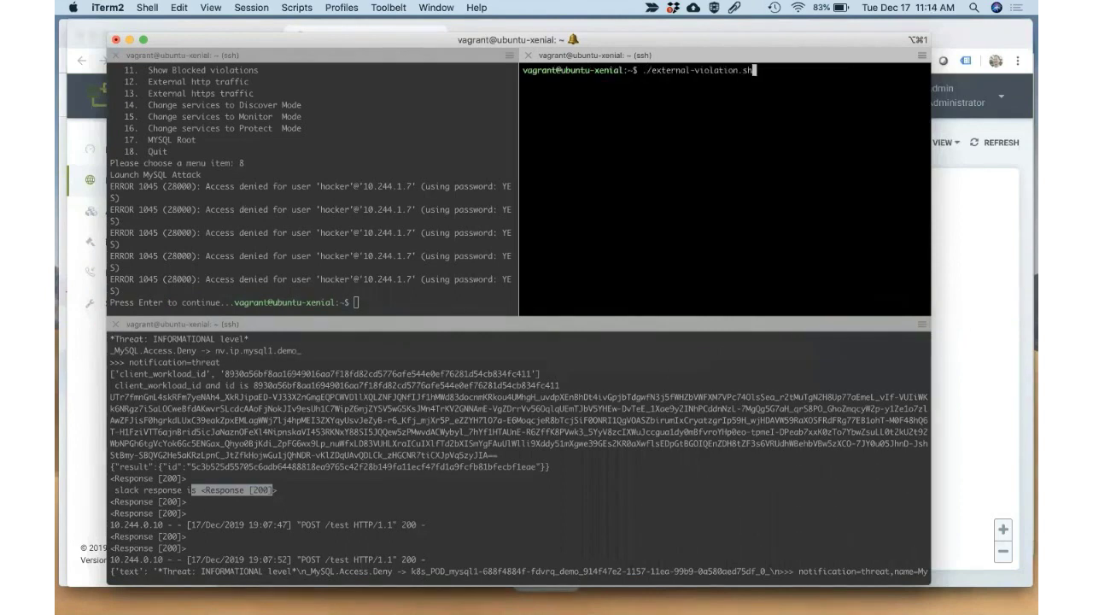
{"action": "key", "text": "Return"}
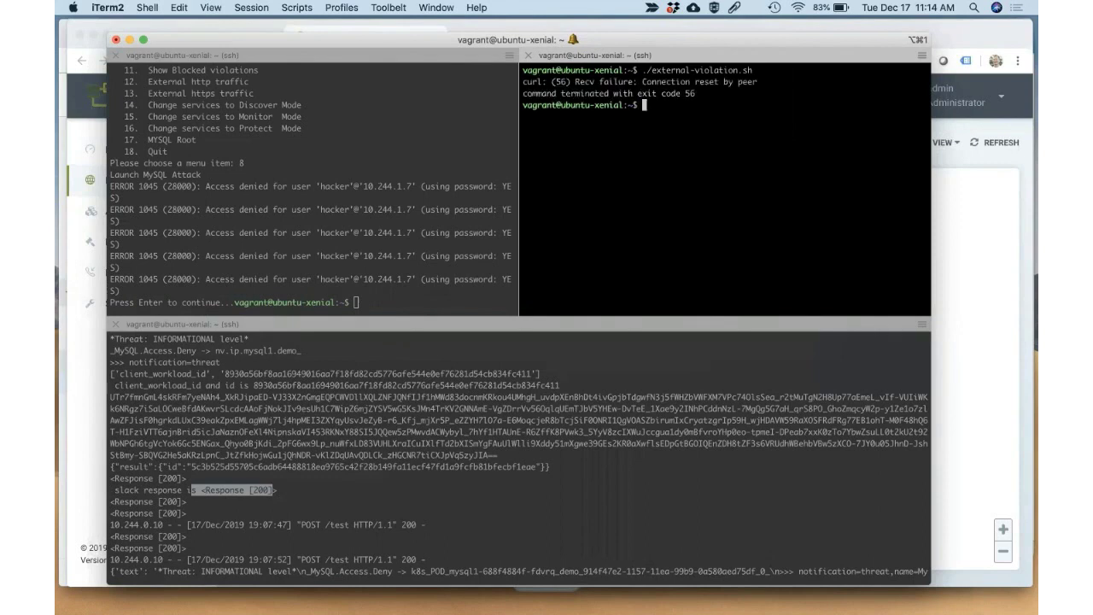
Run ./node-violation.sh from the command history and interrupt it
{"action": "key", "text": "Up"}
{"action": "key", "text": "Up"}
{"action": "key", "text": "Up"}
{"action": "key", "text": "Return"}
{"action": "key", "text": "ctrl+c"}
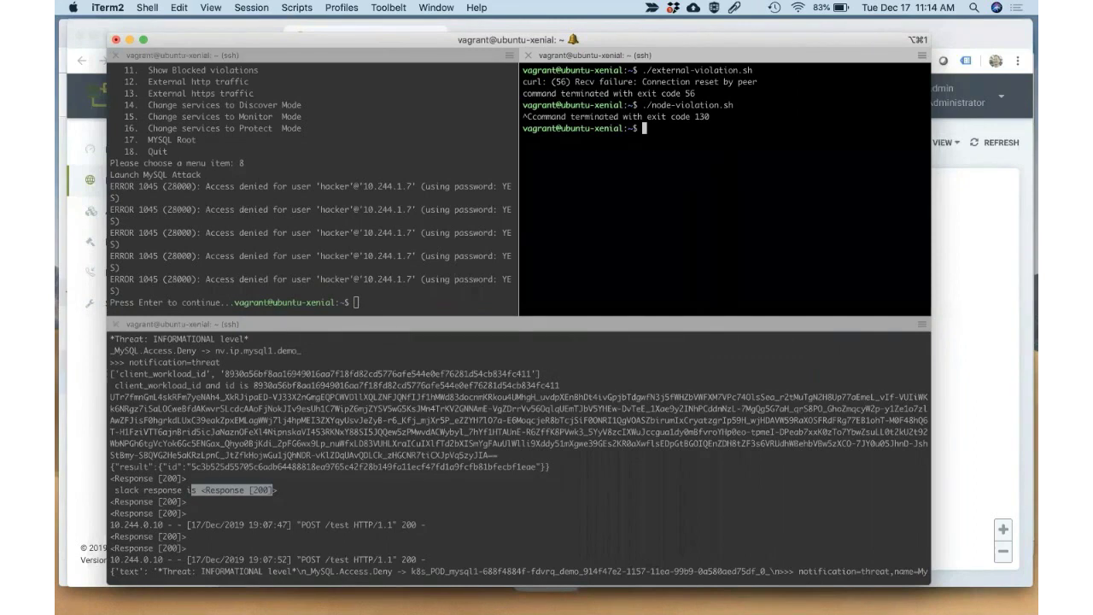
Display the contents of external-violation.sh with cat
{"action": "key", "text": "Up"}
{"action": "key", "text": "Up"}
{"action": "key", "text": "Down"}
{"action": "key", "text": "Up"}
{"action": "key", "text": "Up"}
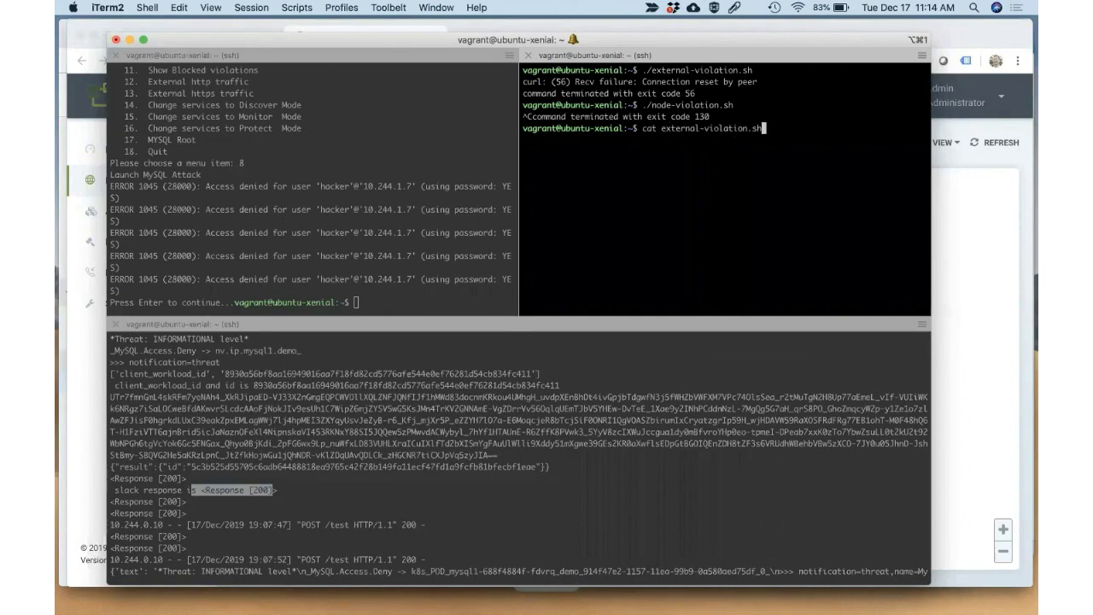
{"action": "key", "text": "Return"}
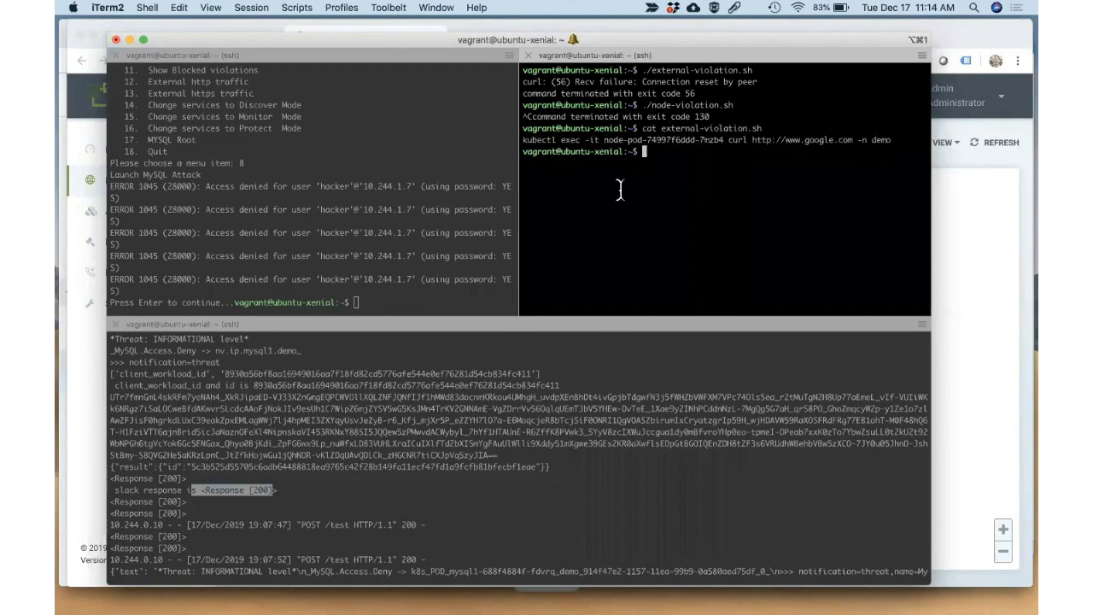
{"action": "left_click_drag", "start_coordinate": [519, 146], "coordinate": [888, 142]}
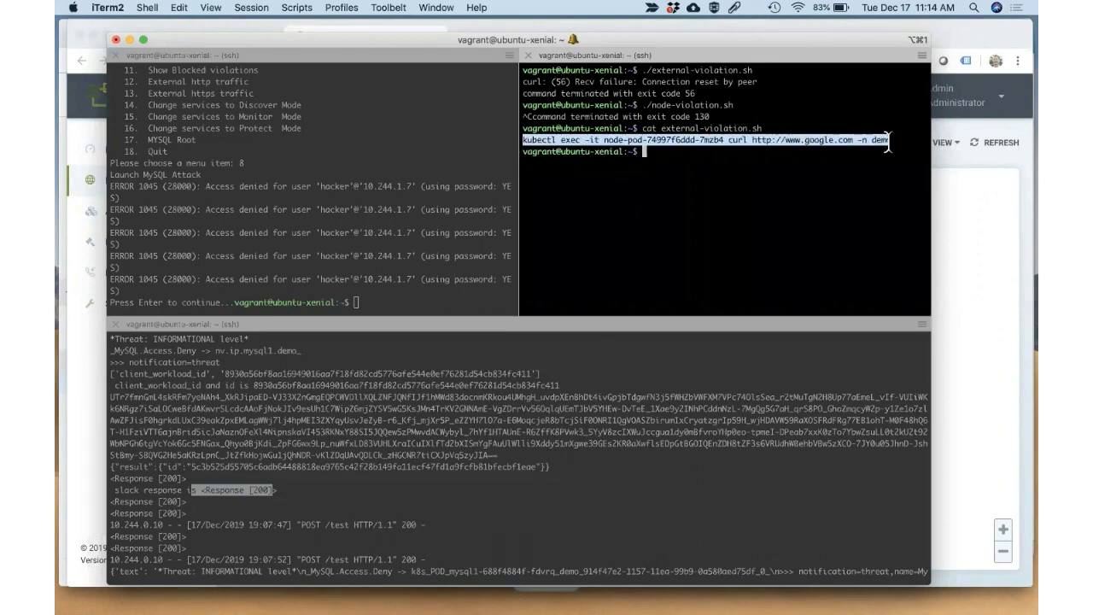
{"action": "key", "text": "super+v"}
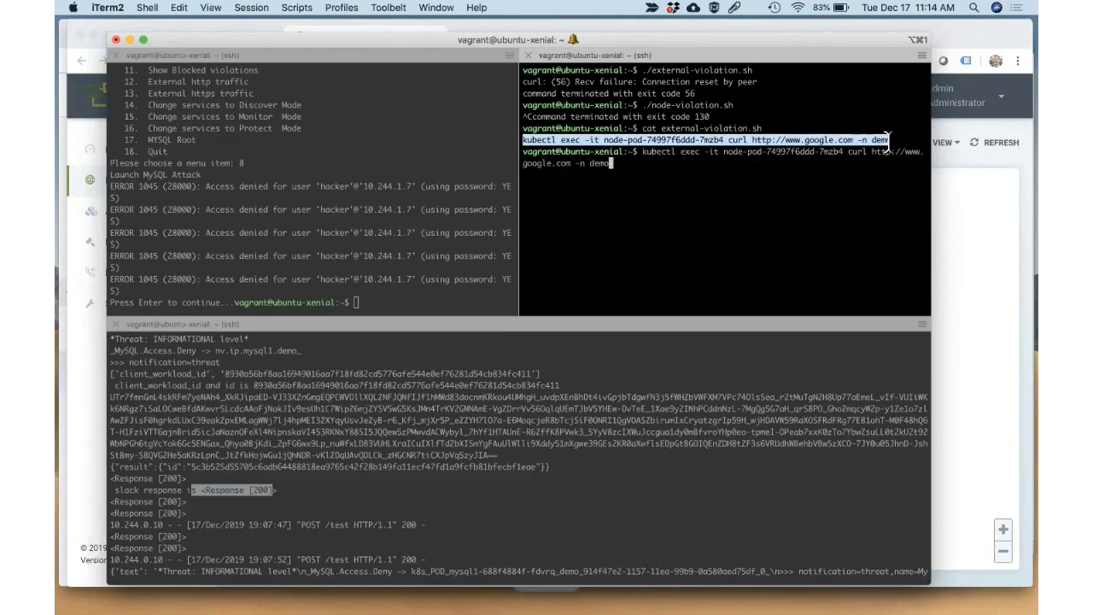
{"action": "key", "text": "Left"}
{"action": "key", "text": "Left"}
{"action": "key", "text": "Left"}
{"action": "key", "text": "Left"}
{"action": "key", "text": "Left"}
{"action": "key", "text": "Left"}
{"action": "key", "text": "Left"}
{"action": "key", "text": "Left"}
{"action": "key", "text": "Left"}
{"action": "key", "text": "Left"}
{"action": "key", "text": "Left"}
{"action": "key", "text": "Left"}
{"action": "key", "text": "Left"}
{"action": "key", "text": "Left"}
{"action": "key", "text": "Left"}
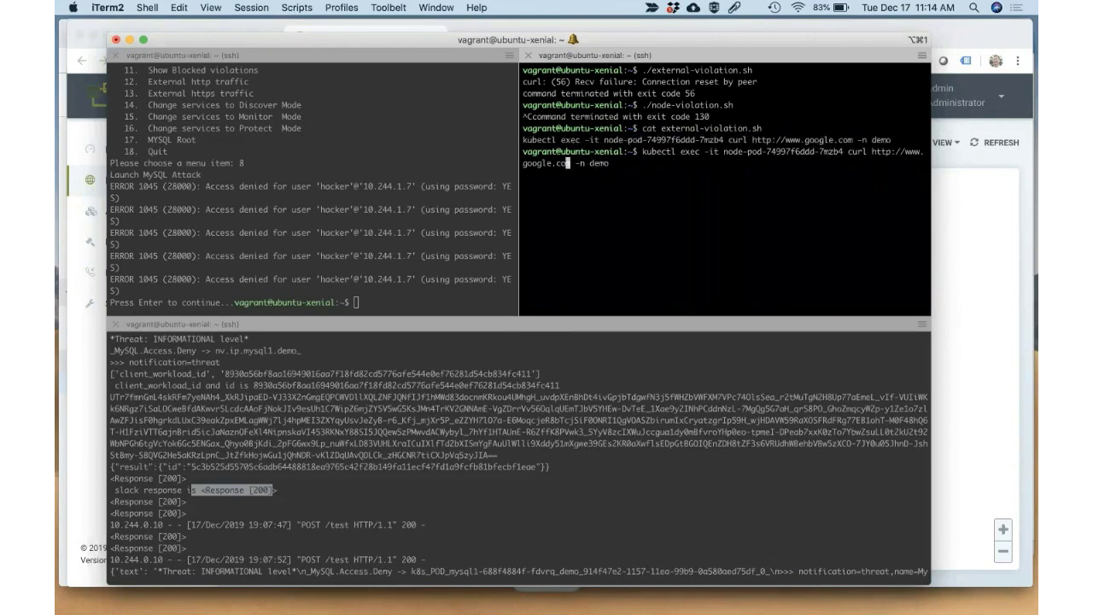
{"action": "key", "text": "Left"}
{"action": "key", "text": "Left"}
{"action": "key", "text": "Left"}
{"action": "key", "text": "Left"}
{"action": "key", "text": "Left"}
{"action": "key", "text": "Left"}
{"action": "key", "text": "Left"}
{"action": "key", "text": "Left"}
{"action": "key", "text": "Left"}
{"action": "key", "text": "Left"}
{"action": "type", "text": "s"}
{"action": "key", "text": "Return"}
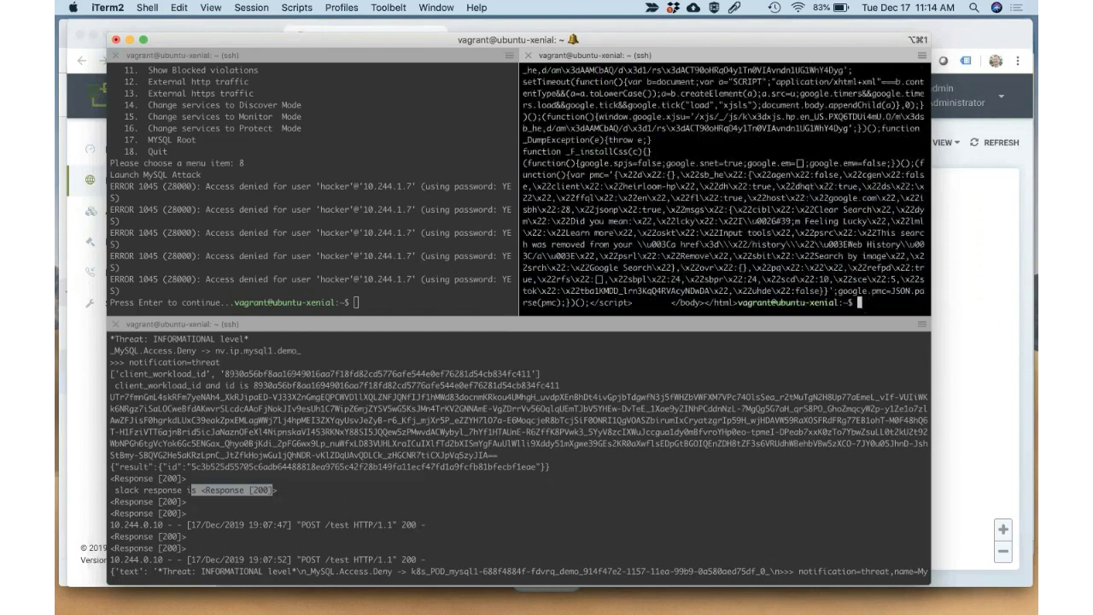
Switch back to NeuVector in Chrome and refresh the network activity graph
{"action": "key", "text": "super+Tab"}
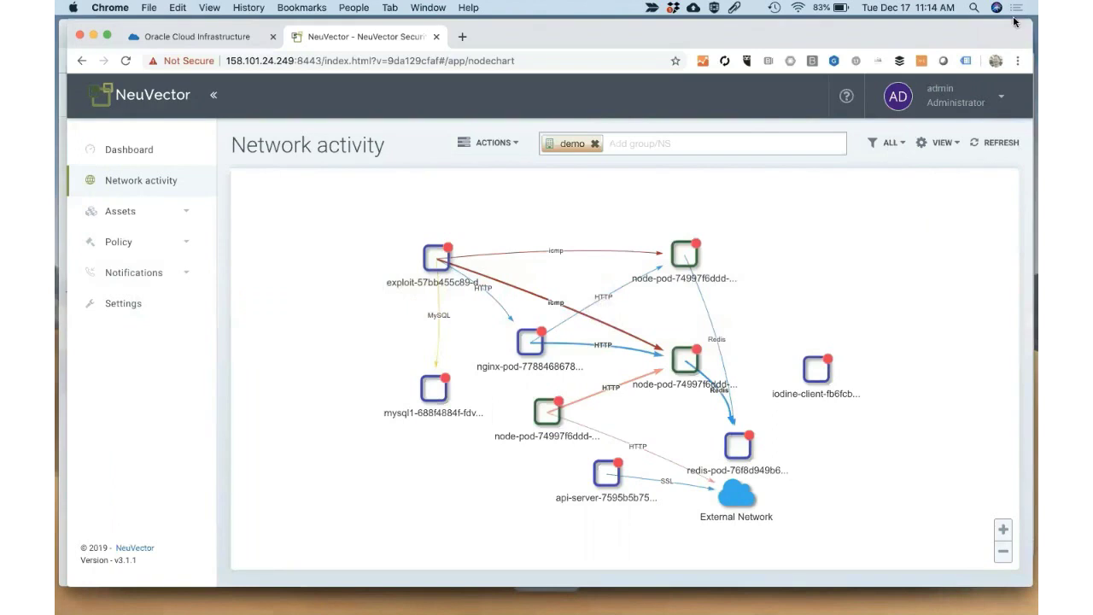
{"action": "left_click", "coordinate": [990, 143]}
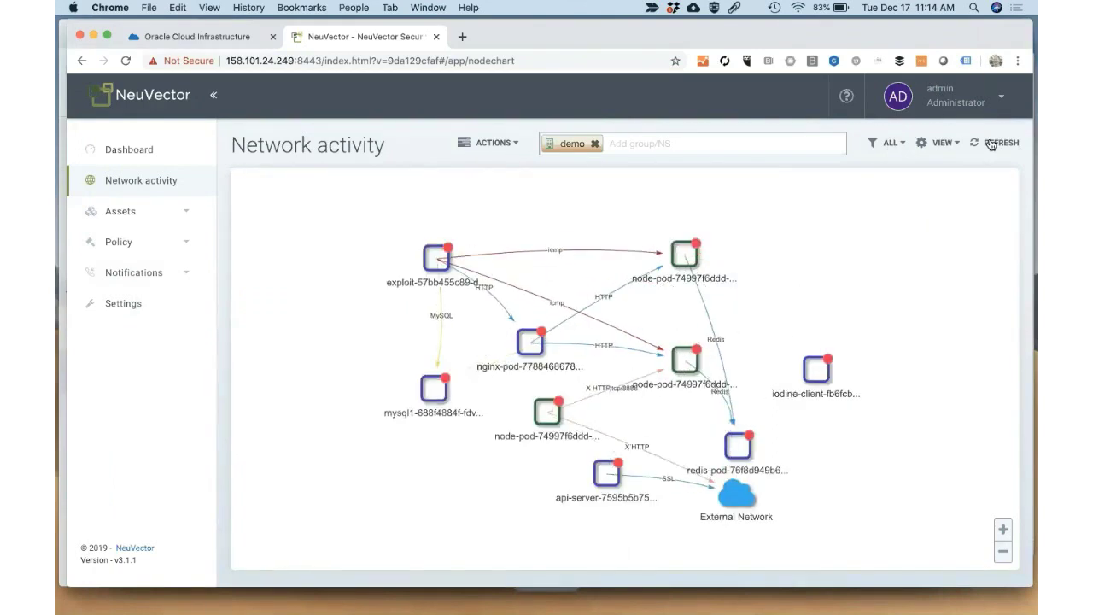
{"action": "left_click", "coordinate": [990, 144]}
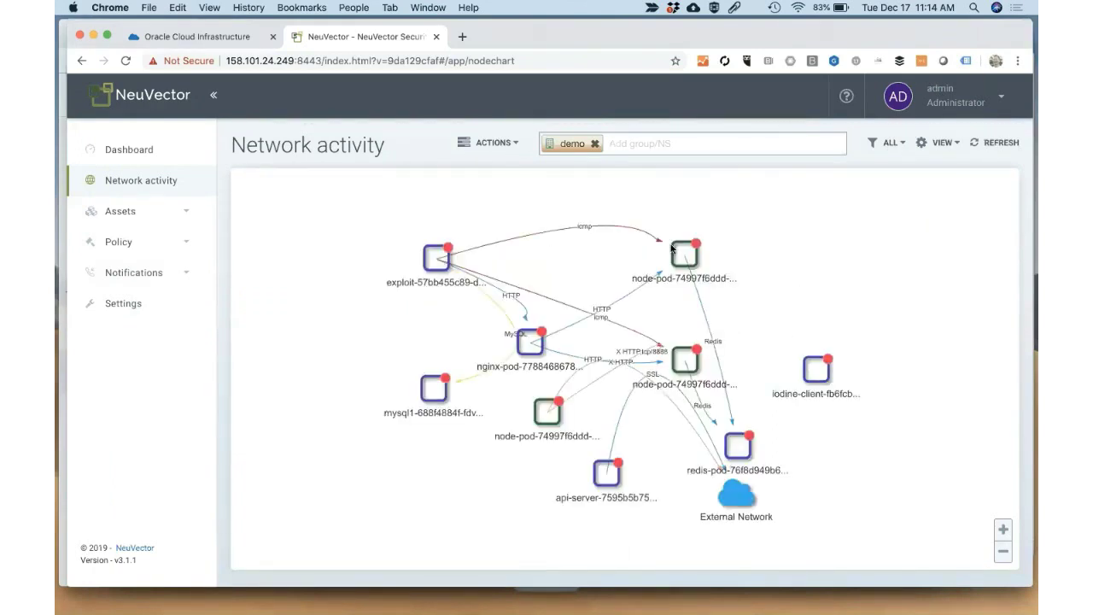
{"action": "left_click_drag", "start_coordinate": [385, 342], "coordinate": [341, 321]}
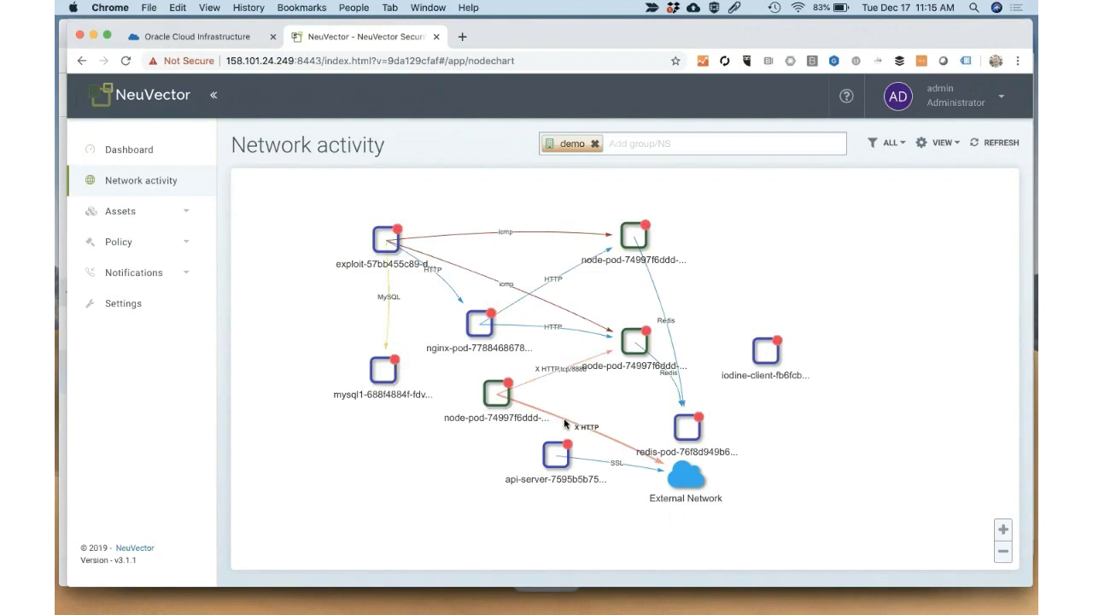
Review the lower node pod's session details to the external network and to the other node pod, closing each
{"action": "left_click", "coordinate": [564, 417]}
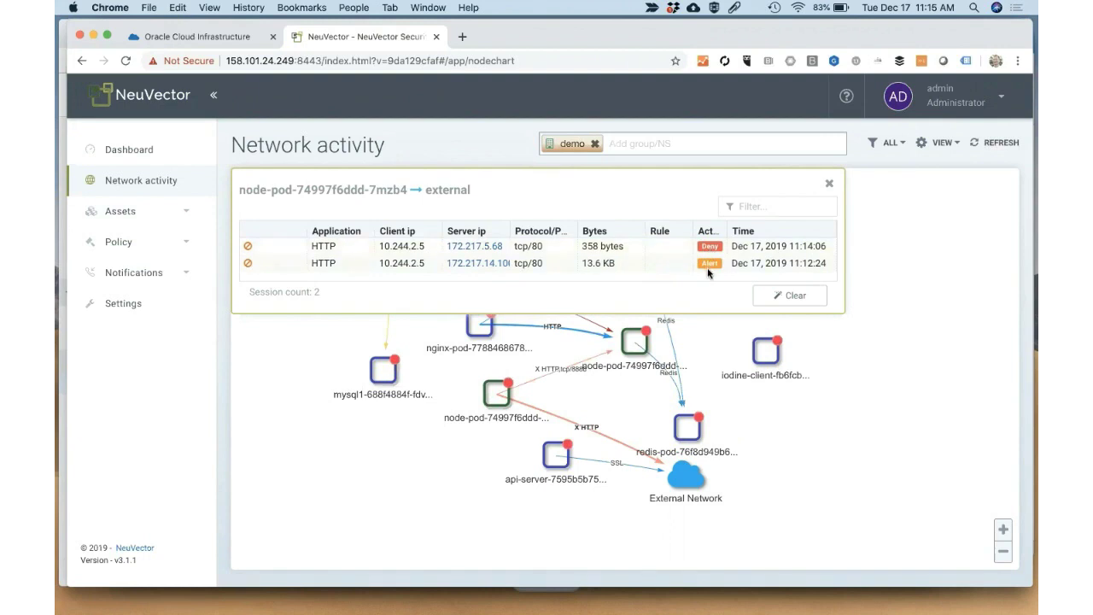
{"action": "left_click", "coordinate": [829, 186]}
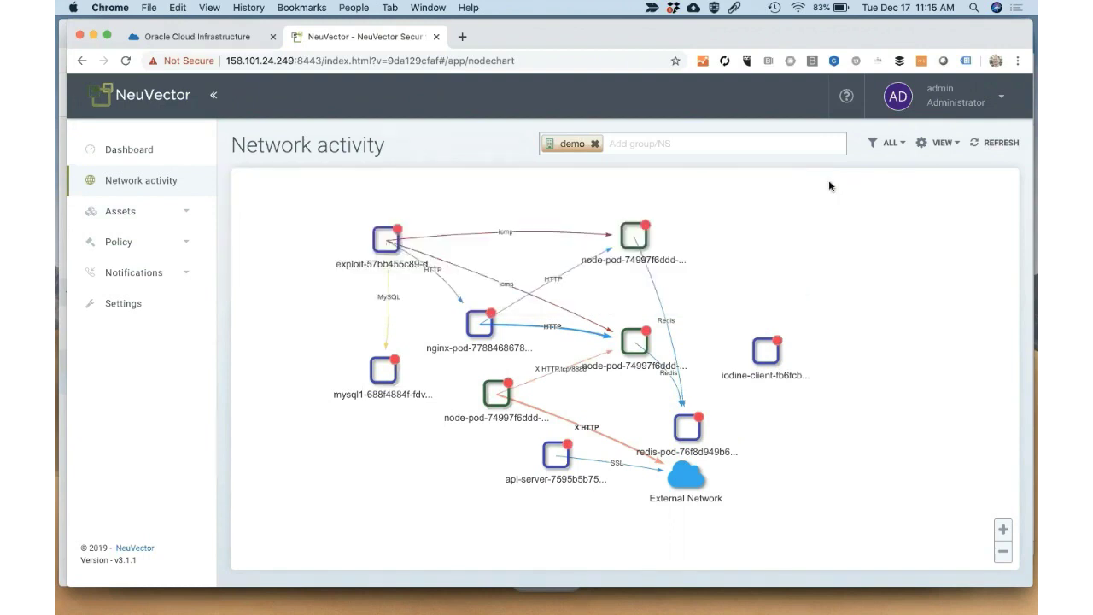
{"action": "left_click", "coordinate": [538, 381]}
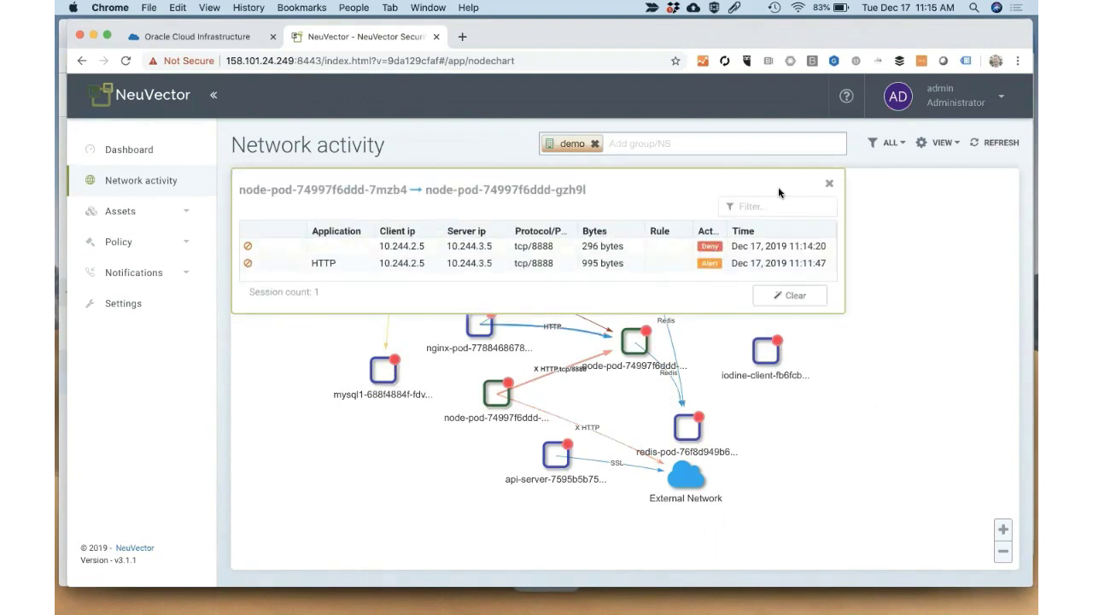
{"action": "left_click", "coordinate": [828, 184]}
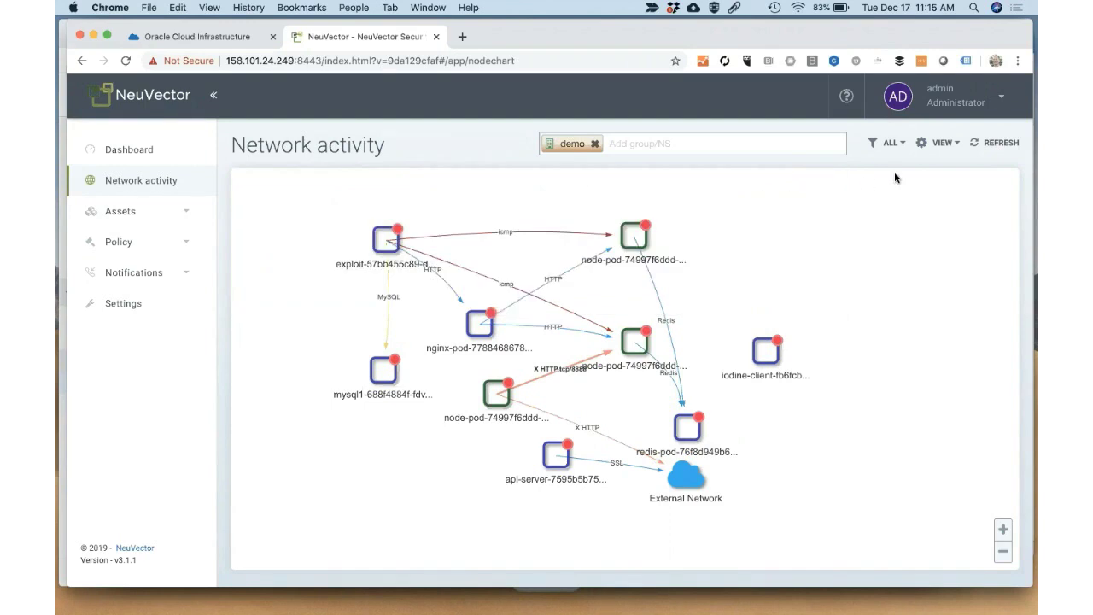
Refresh the graph, move the api_external group to the lower left, and review the node pod's SSL session to it
{"action": "left_click", "coordinate": [995, 144]}
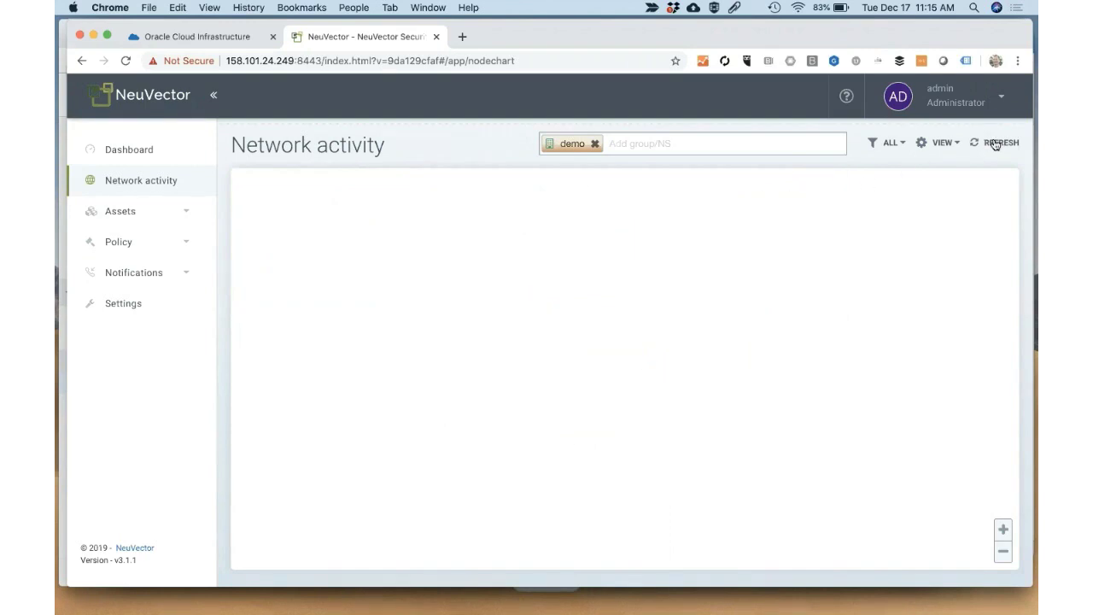
{"action": "left_click_drag", "start_coordinate": [615, 306], "coordinate": [320, 487]}
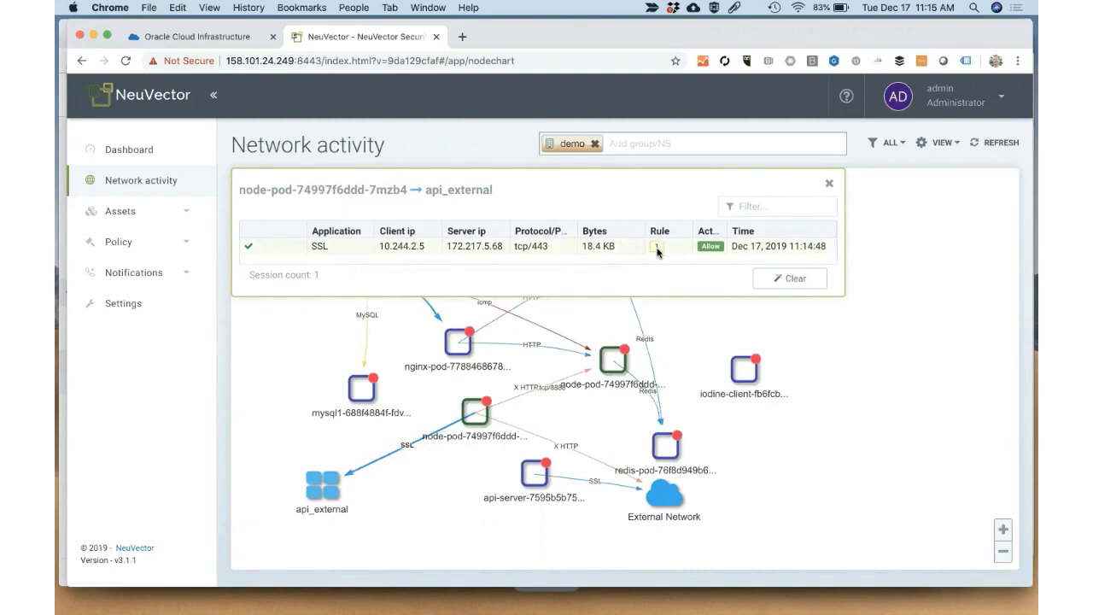
{"action": "left_click", "coordinate": [828, 186]}
Review the network rule from node-pod to api_external, then inspect the api_external group's address criteria and cancel the edit
{"action": "left_click", "coordinate": [182, 247]}
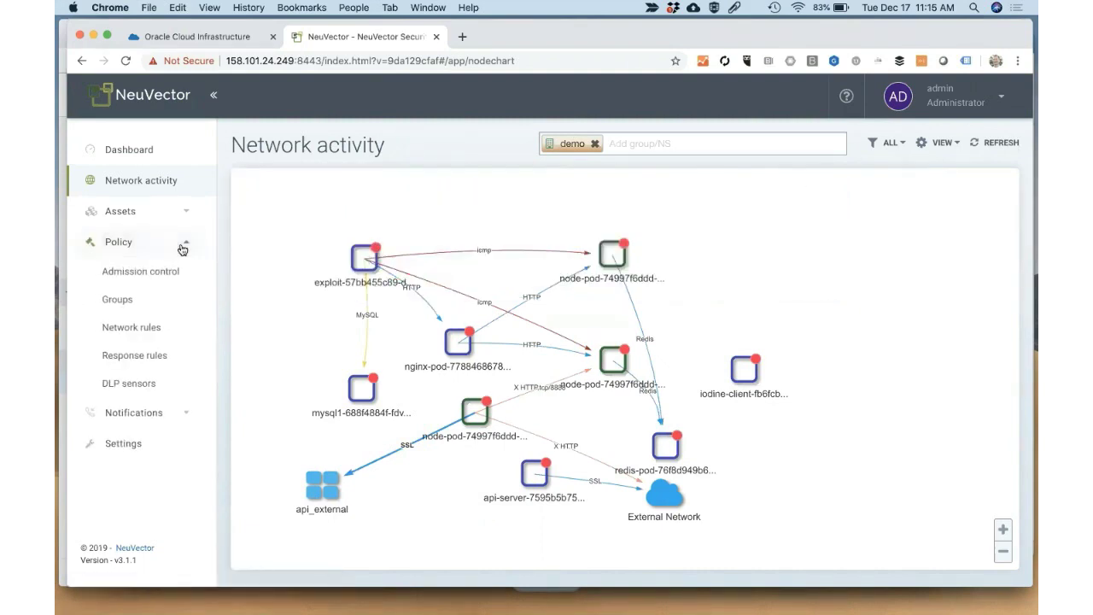
{"action": "left_click", "coordinate": [147, 327]}
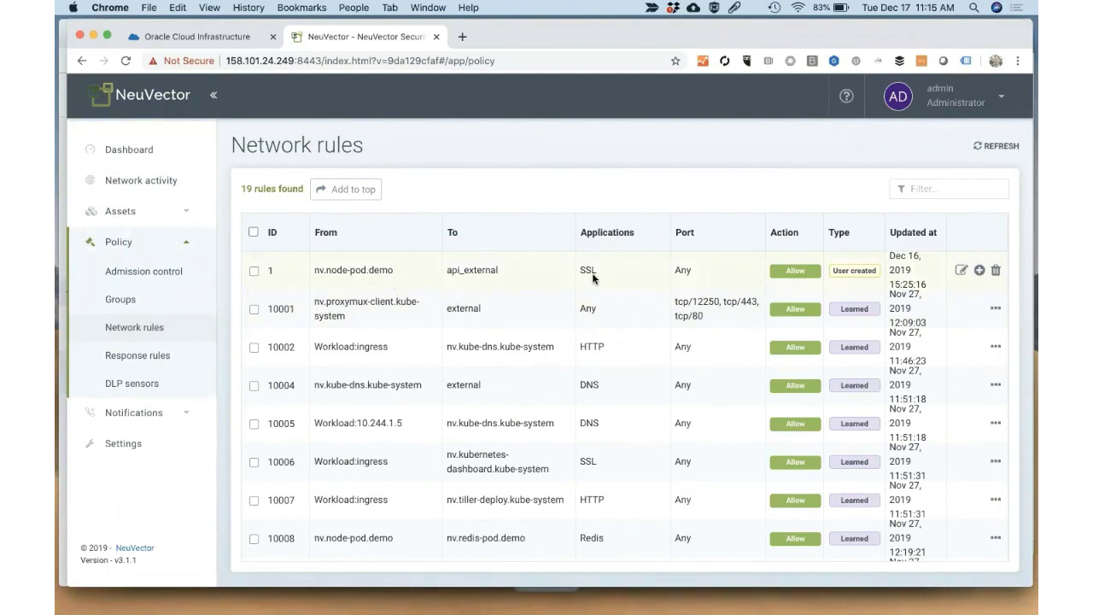
{"action": "left_click", "coordinate": [133, 300]}
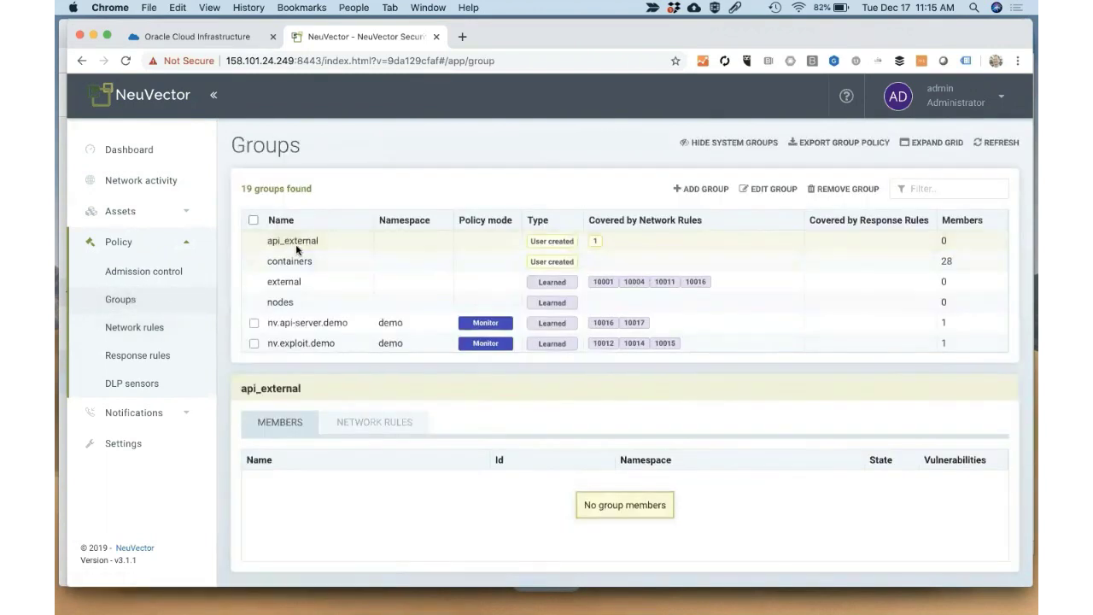
{"action": "left_click", "coordinate": [300, 245]}
{"action": "left_click", "coordinate": [774, 189]}
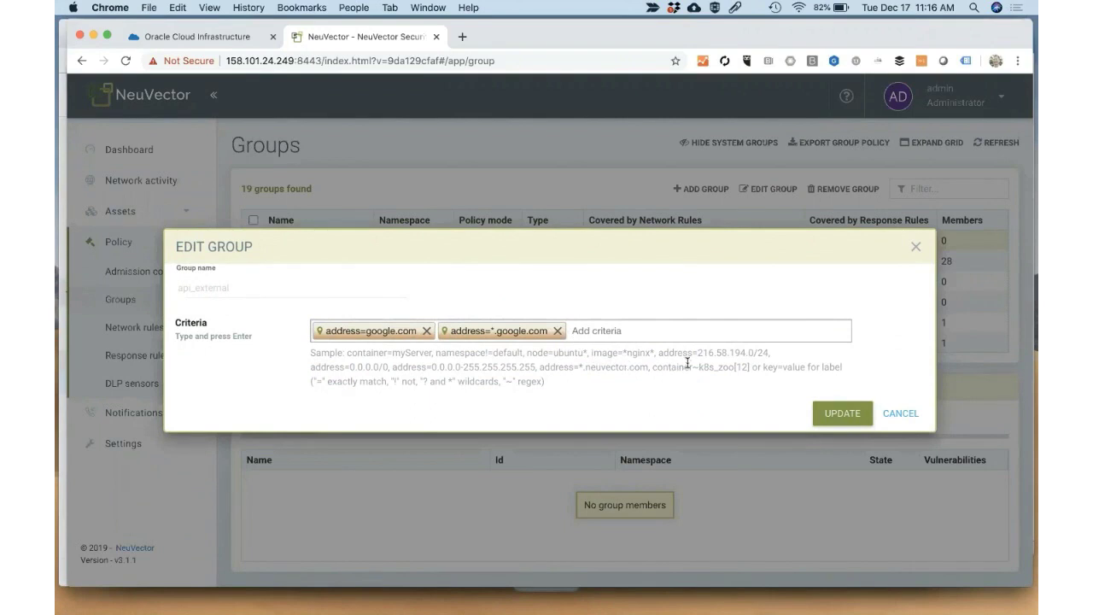
{"action": "left_click_drag", "start_coordinate": [658, 352], "coordinate": [769, 351]}
{"action": "left_click", "coordinate": [893, 415]}
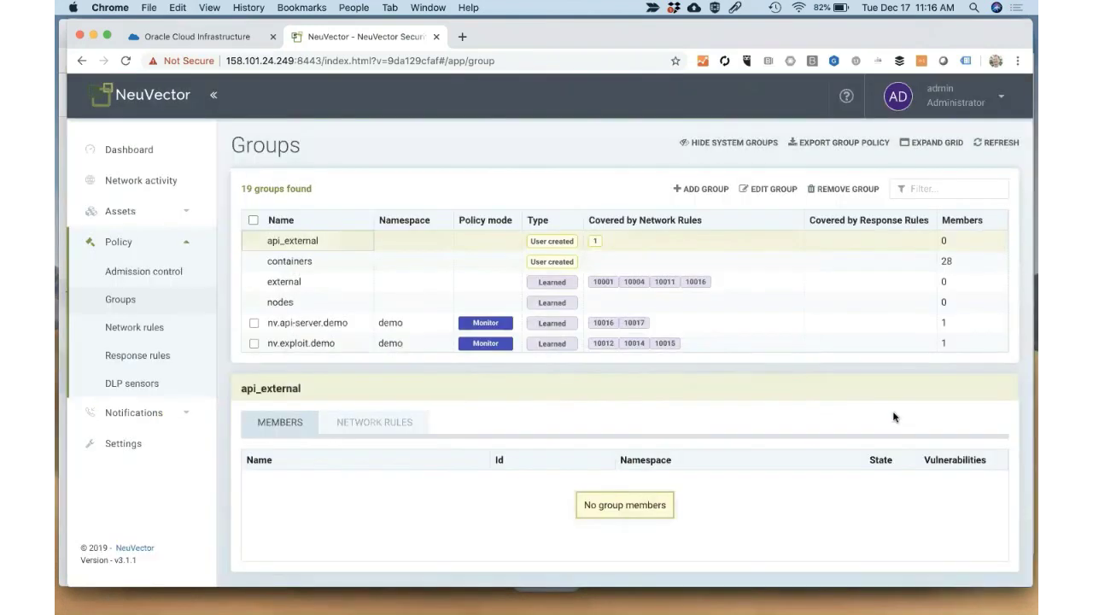
Start a new network rule above the existing ones with nv.node-pod.demo as its source group
{"action": "left_click", "coordinate": [158, 335]}
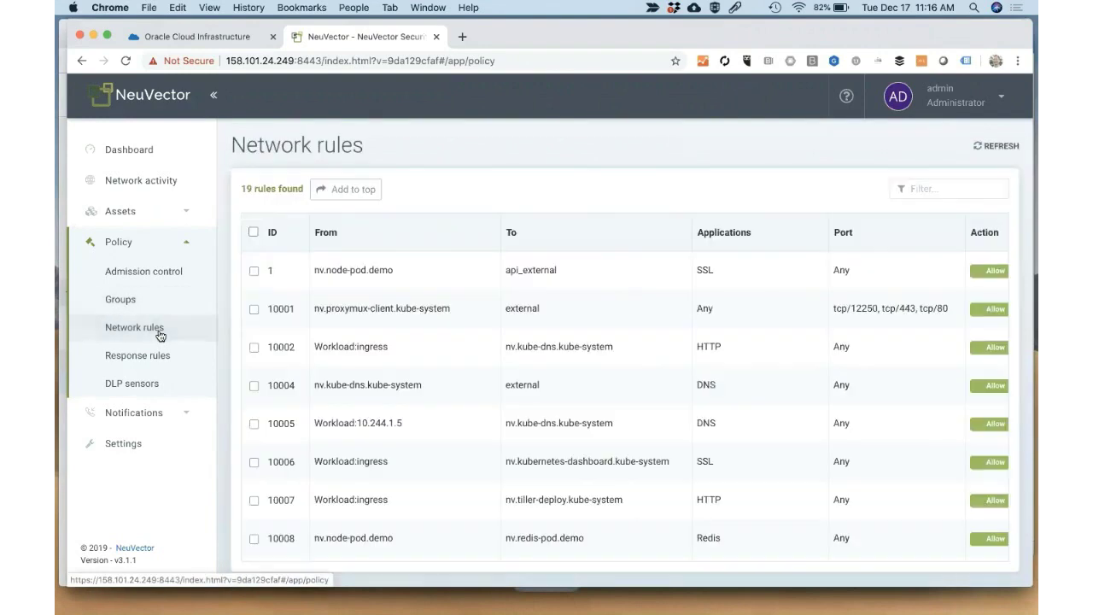
{"action": "left_click", "coordinate": [364, 187]}
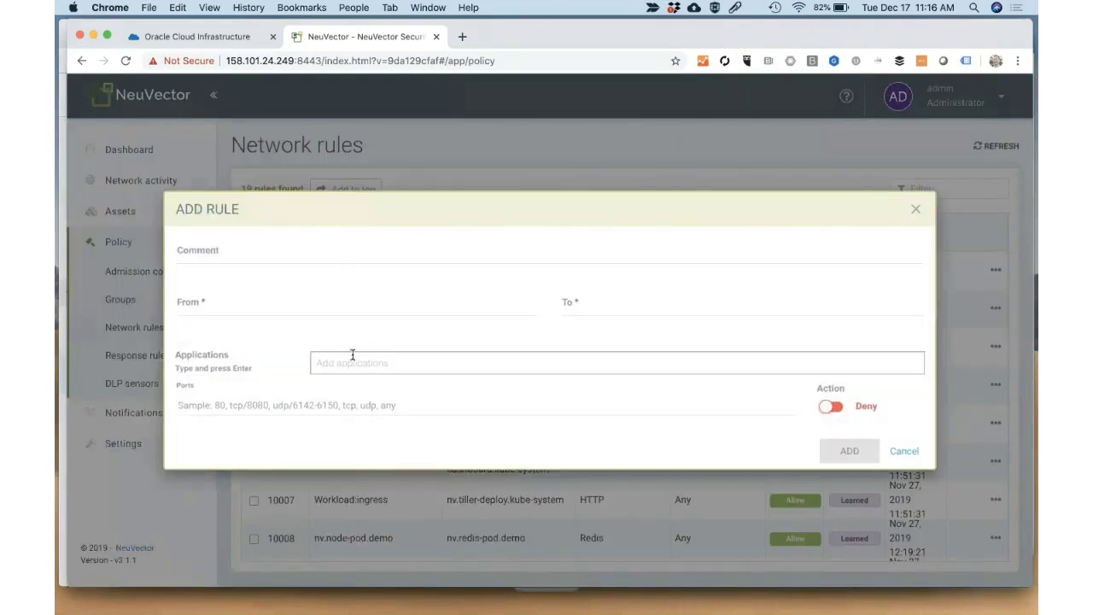
{"action": "left_click", "coordinate": [365, 307]}
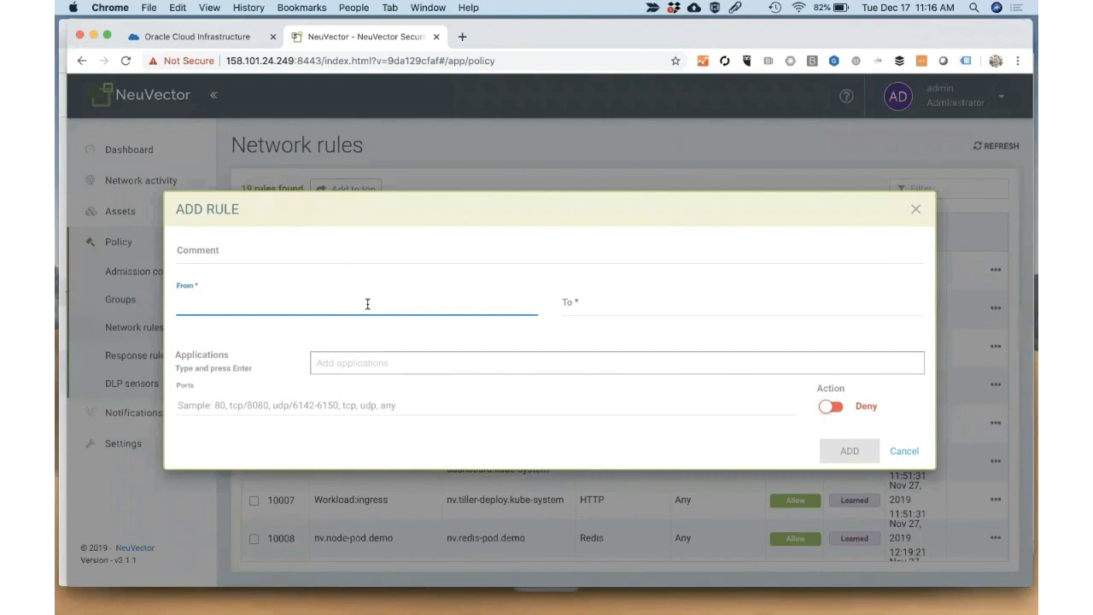
{"action": "type", "text": "nd"}
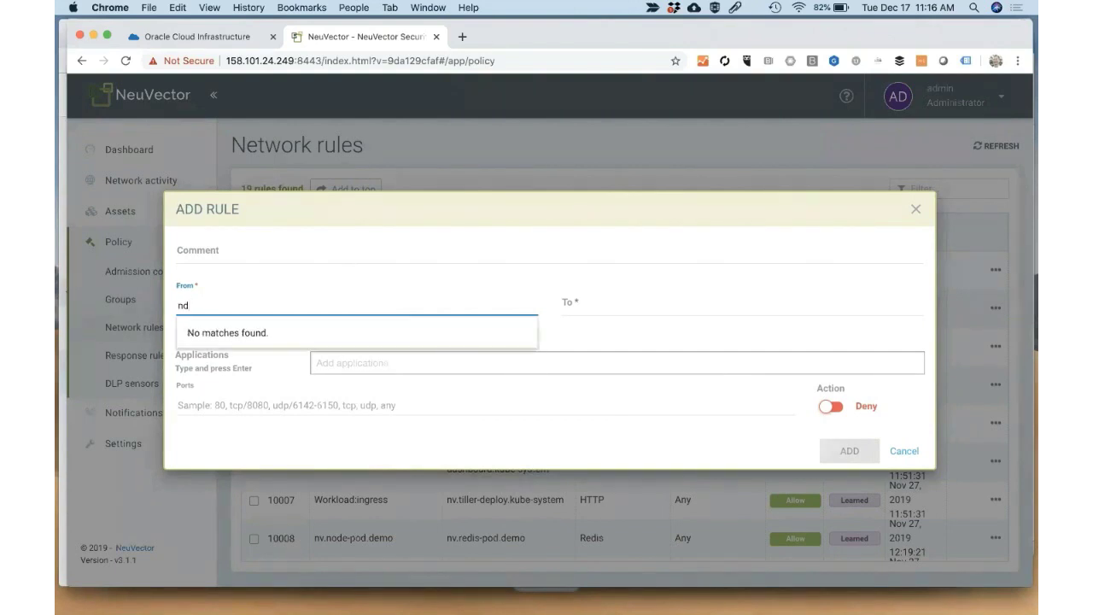
{"action": "key", "text": "BackSpace"}
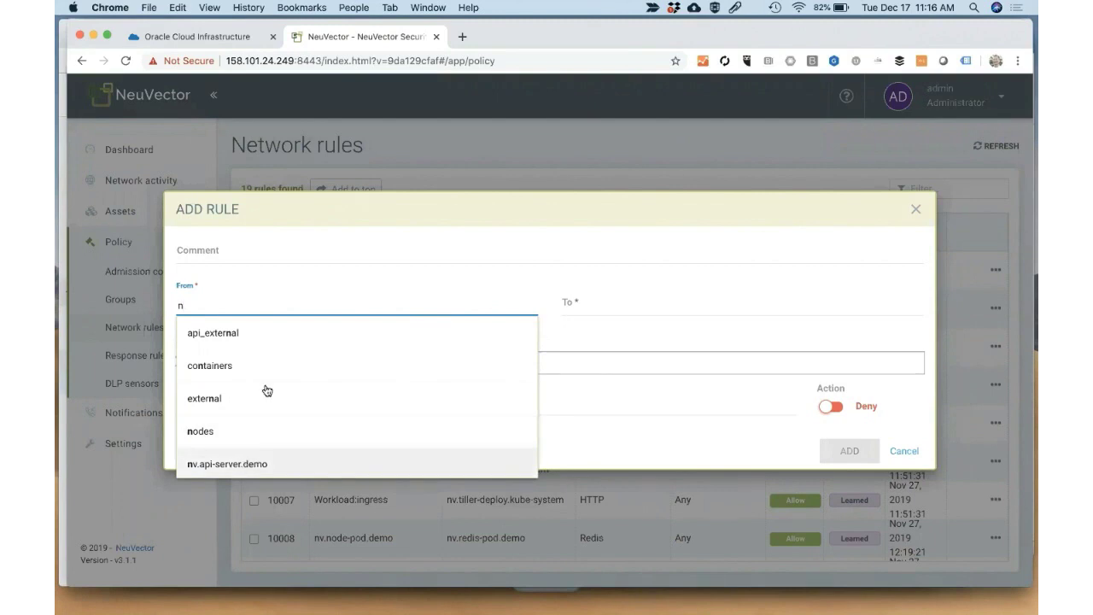
{"action": "type", "text": "o"}
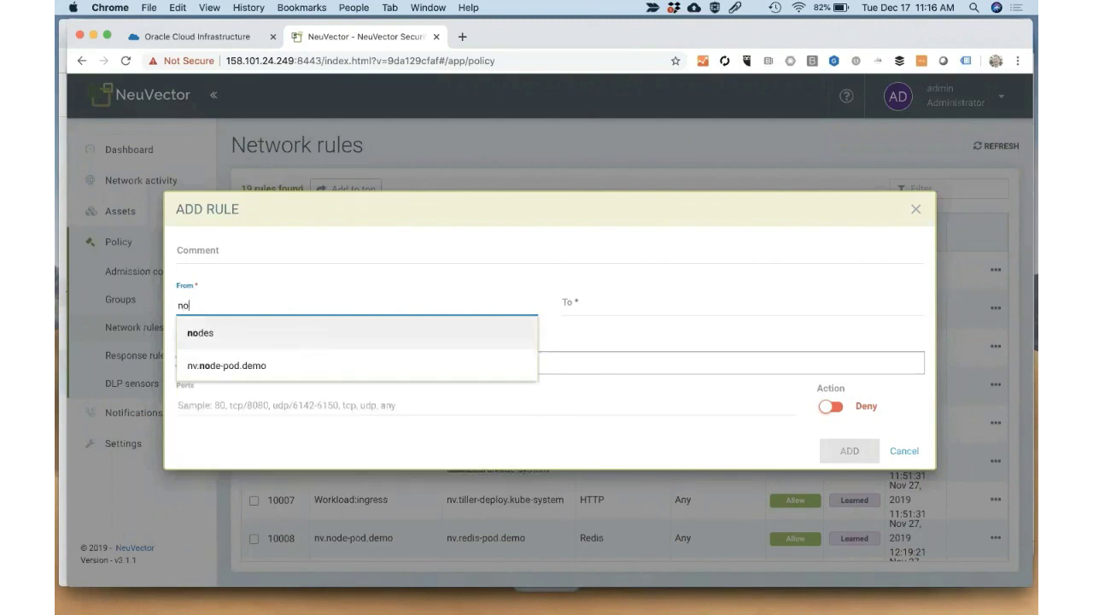
{"action": "left_click", "coordinate": [258, 365]}
Set the draft rule's destination to api_external, application to Oracle and action to Allow, and discard the rule without adding it
{"action": "left_click", "coordinate": [636, 294]}
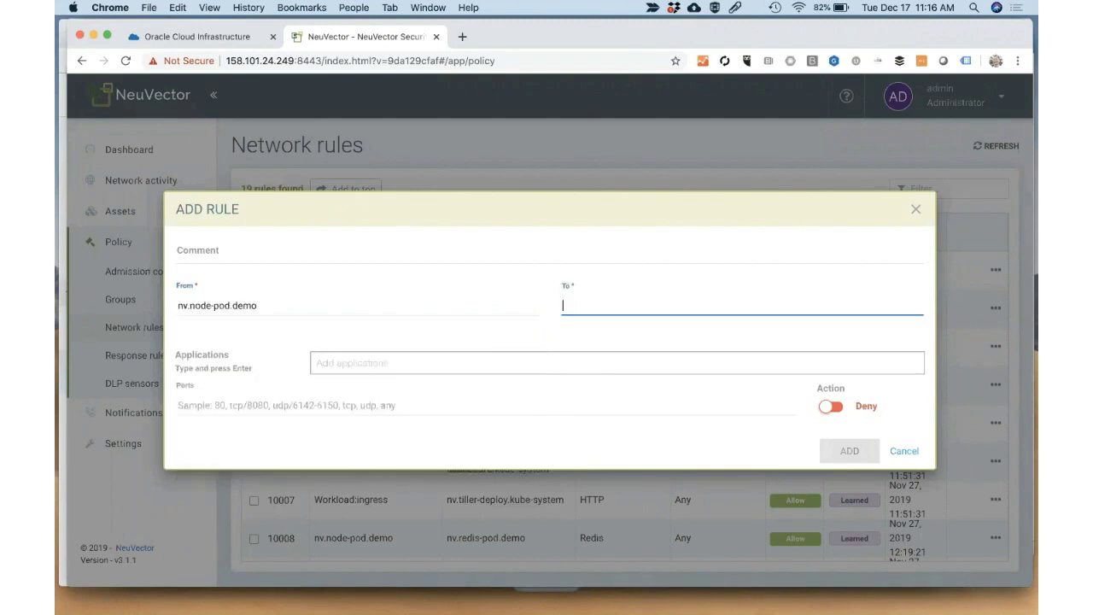
{"action": "type", "text": "a"}
{"action": "left_click", "coordinate": [617, 332]}
{"action": "left_click", "coordinate": [457, 363]}
{"action": "type", "text": "a"}
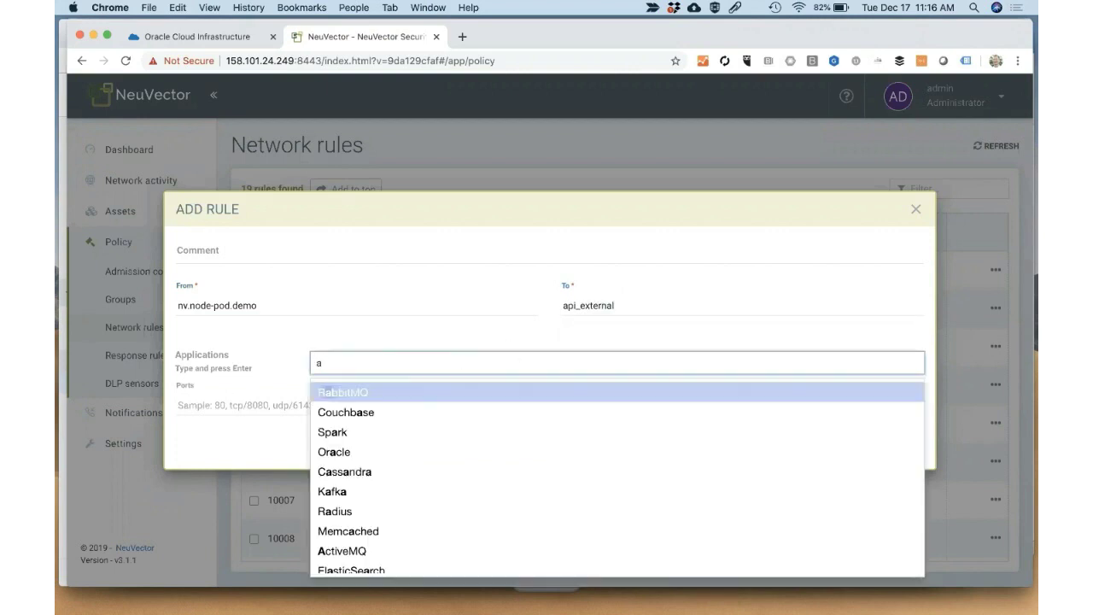
{"action": "left_click", "coordinate": [395, 453]}
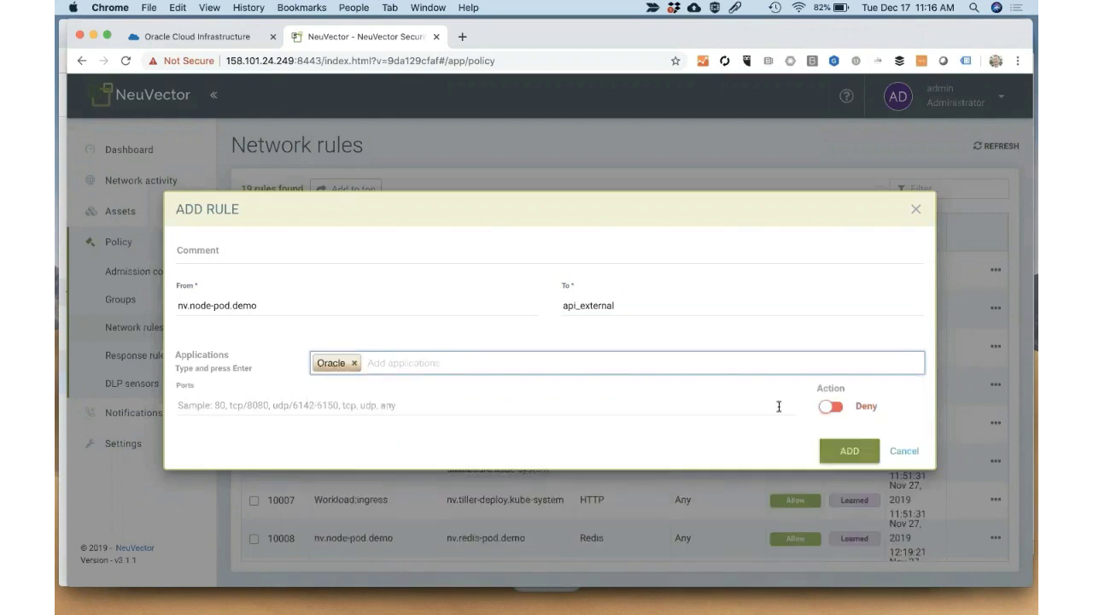
{"action": "left_click", "coordinate": [831, 406]}
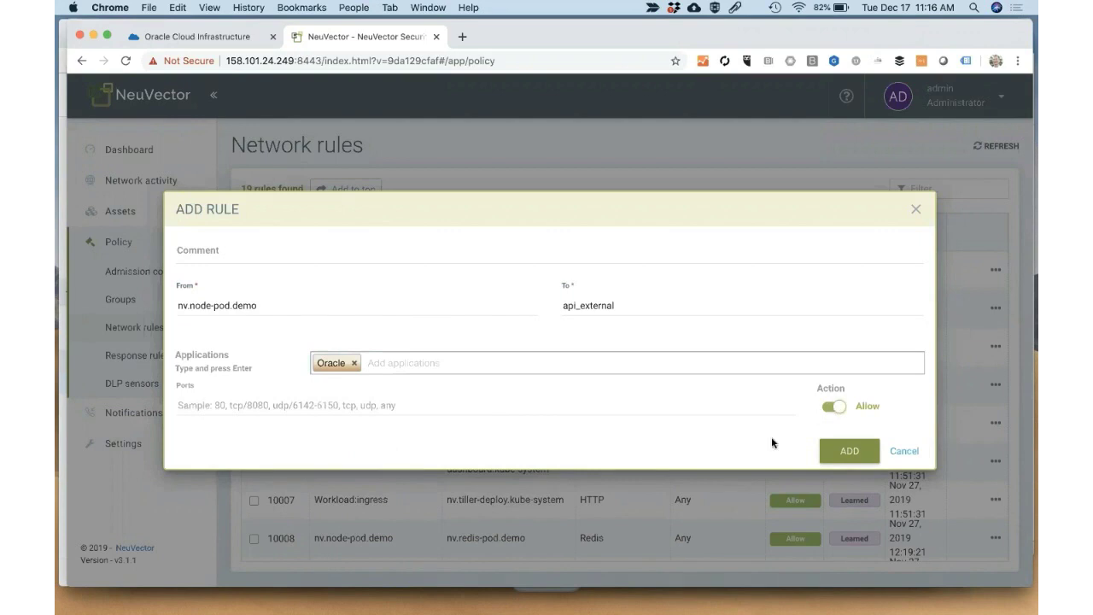
{"action": "left_click", "coordinate": [906, 453]}
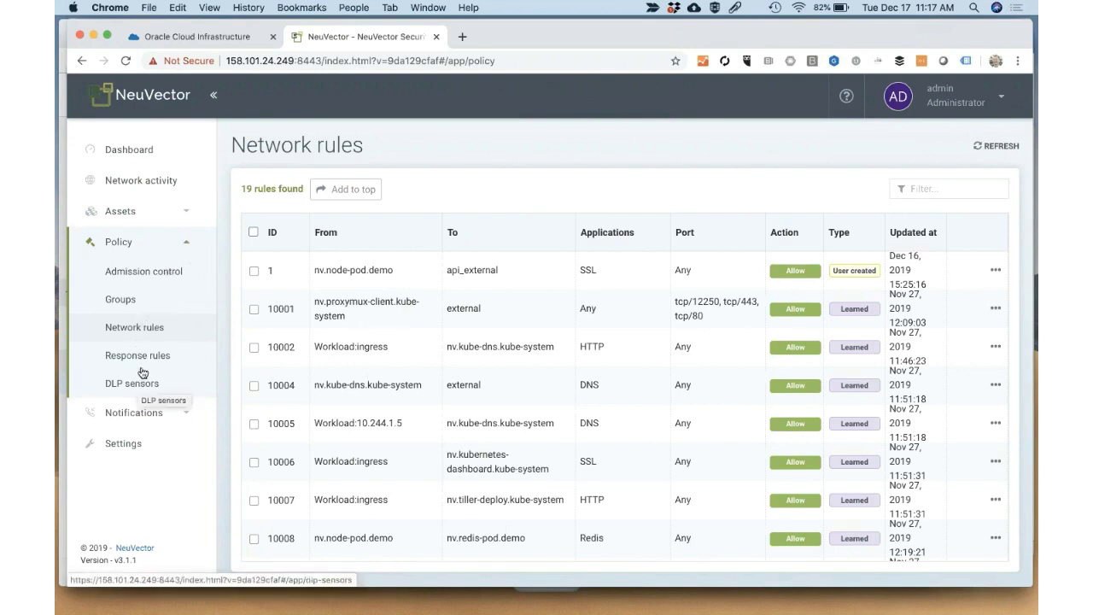
Review the nv.api-server.demo group's process profile rules and the custom check forms for it and the nodes group
{"action": "left_click", "coordinate": [131, 304]}
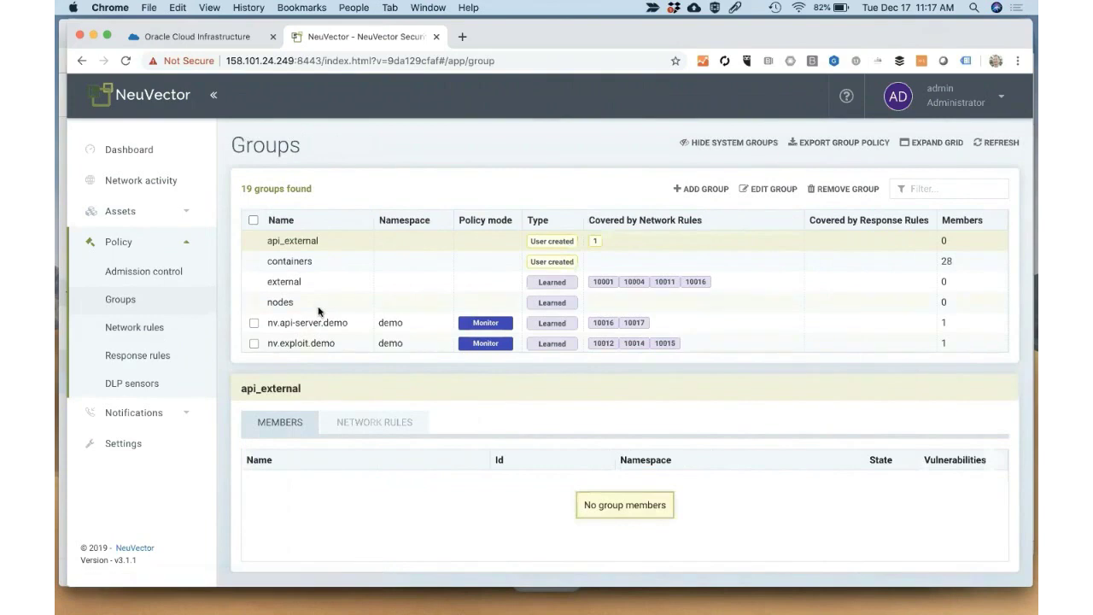
{"action": "left_click", "coordinate": [280, 324]}
{"action": "left_click", "coordinate": [484, 418]}
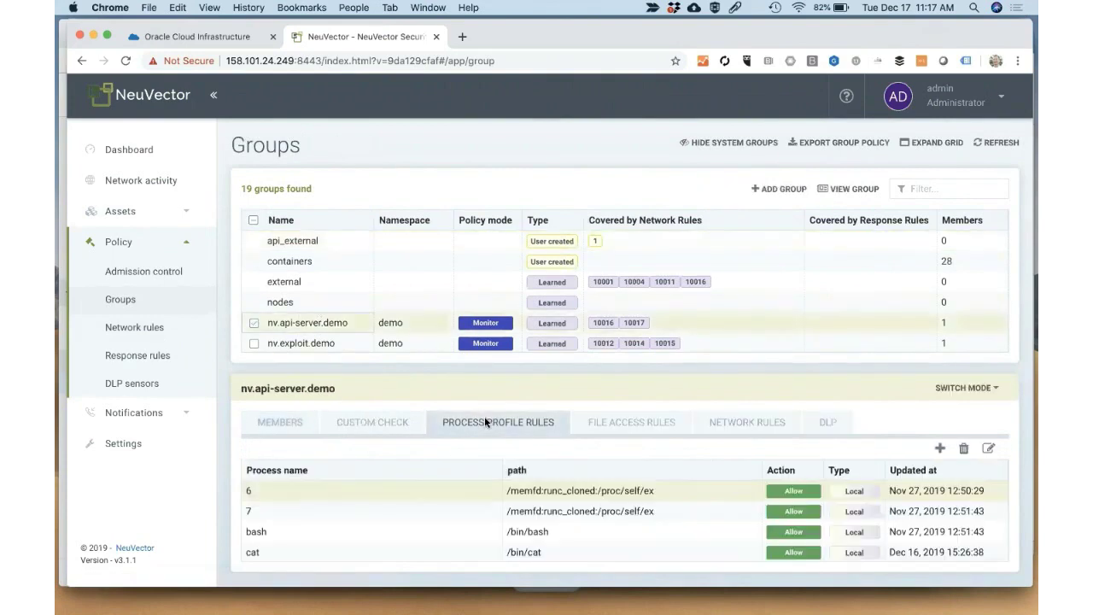
{"action": "scroll", "coordinate": [490, 523], "scroll_direction": "down", "scroll_amount": 3}
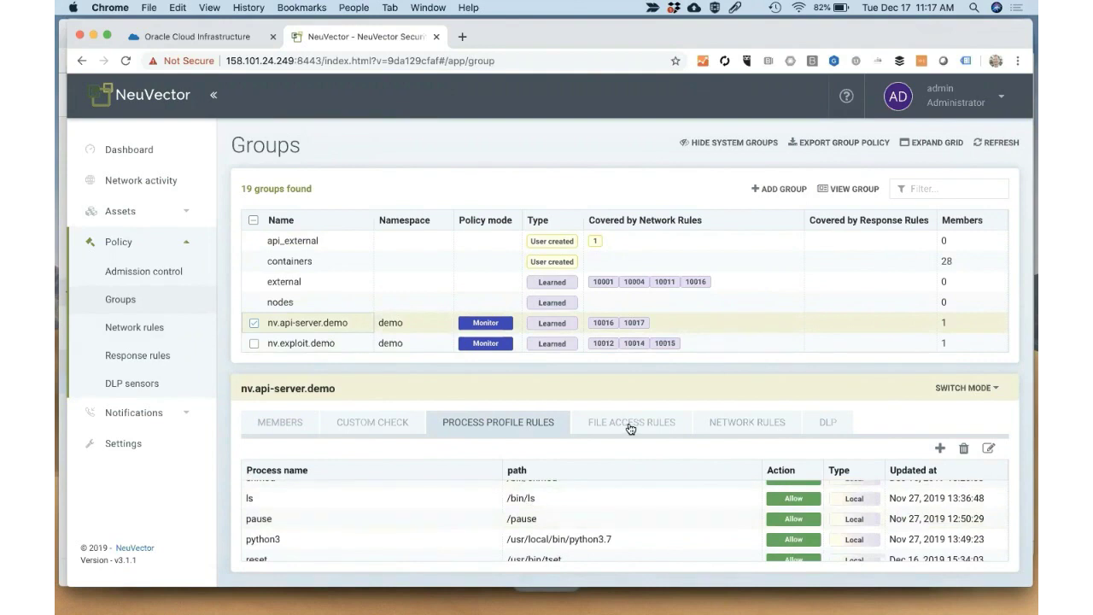
{"action": "left_click", "coordinate": [391, 428]}
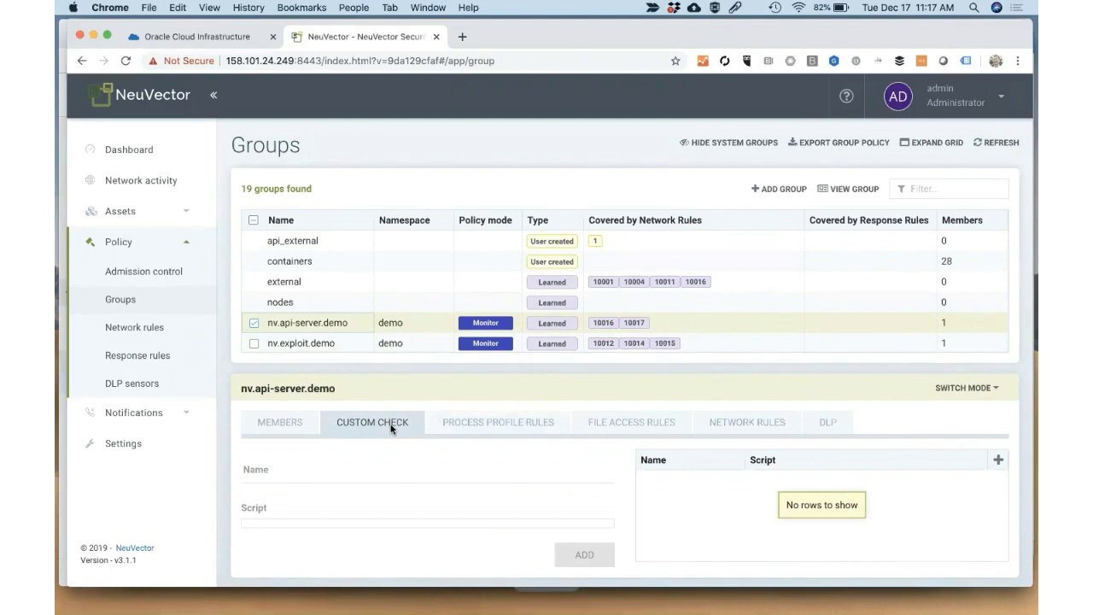
{"action": "left_click", "coordinate": [296, 301]}
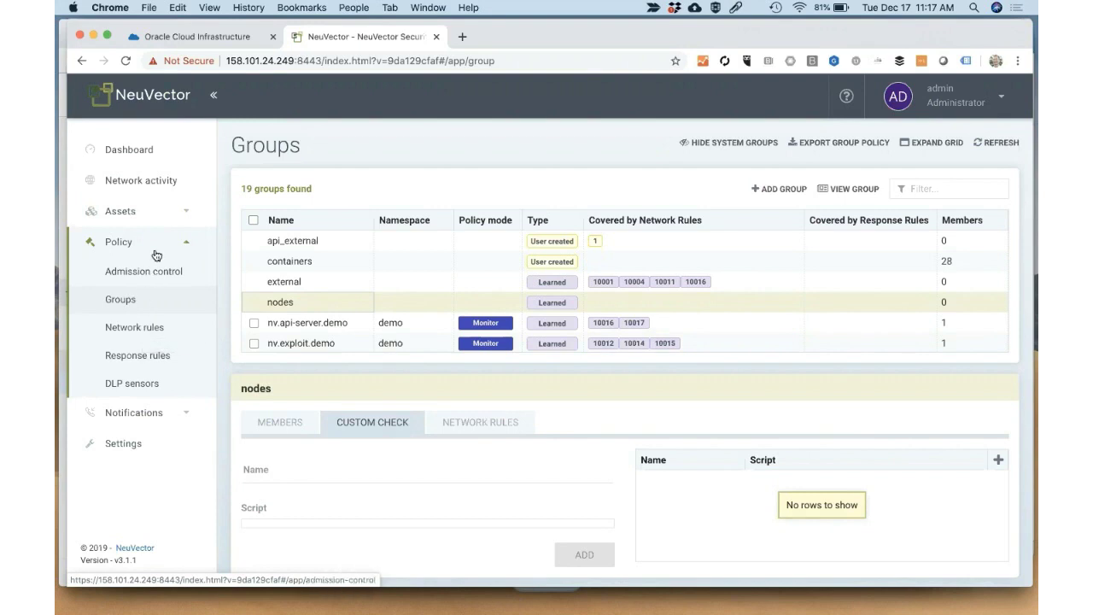
Open the vulnerability scan report of the nvbeta/node image in the nv-demo registry
{"action": "left_click", "coordinate": [145, 214]}
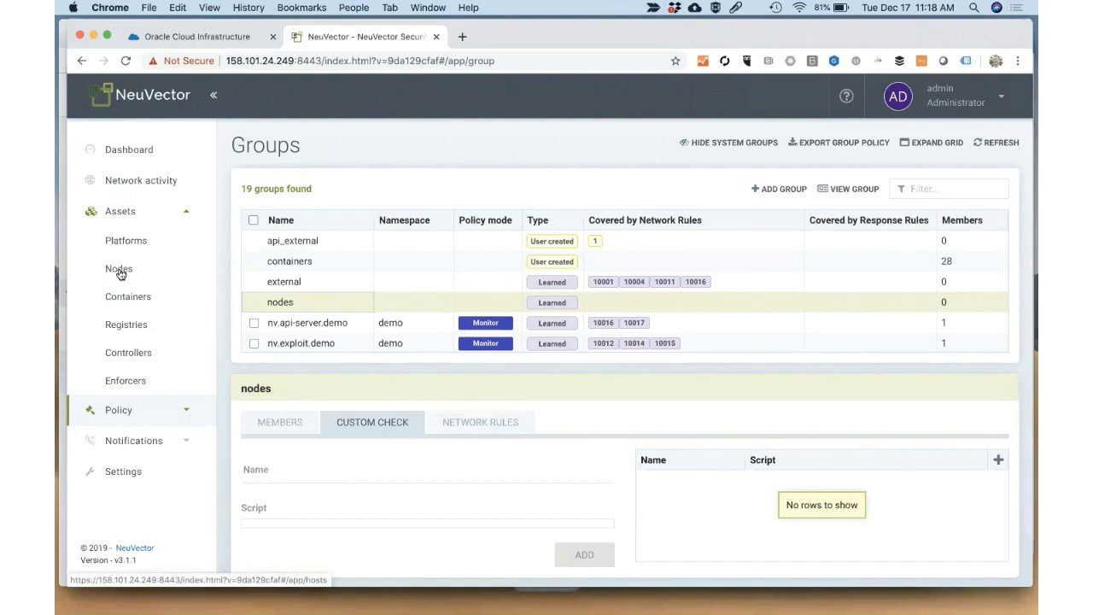
{"action": "left_click", "coordinate": [126, 333]}
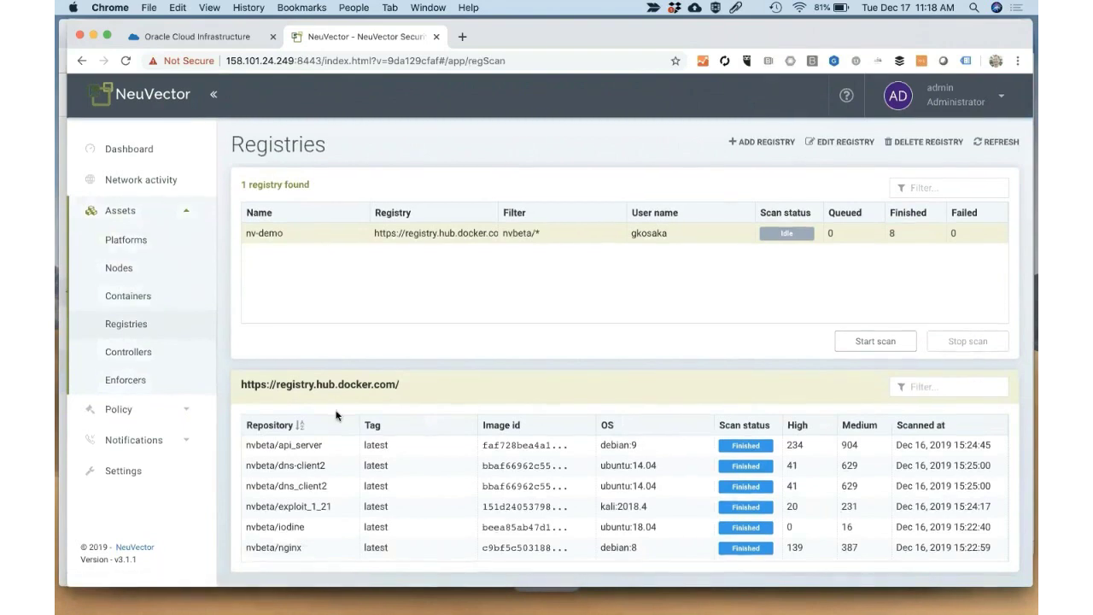
{"action": "scroll", "coordinate": [321, 500], "scroll_direction": "down", "scroll_amount": 2}
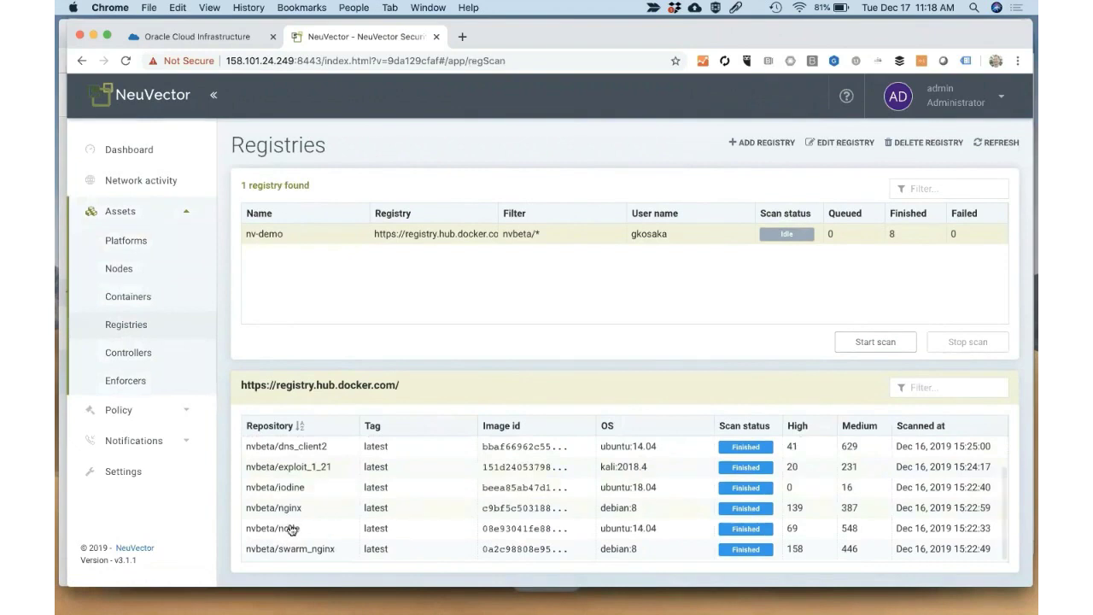
{"action": "left_click", "coordinate": [291, 530]}
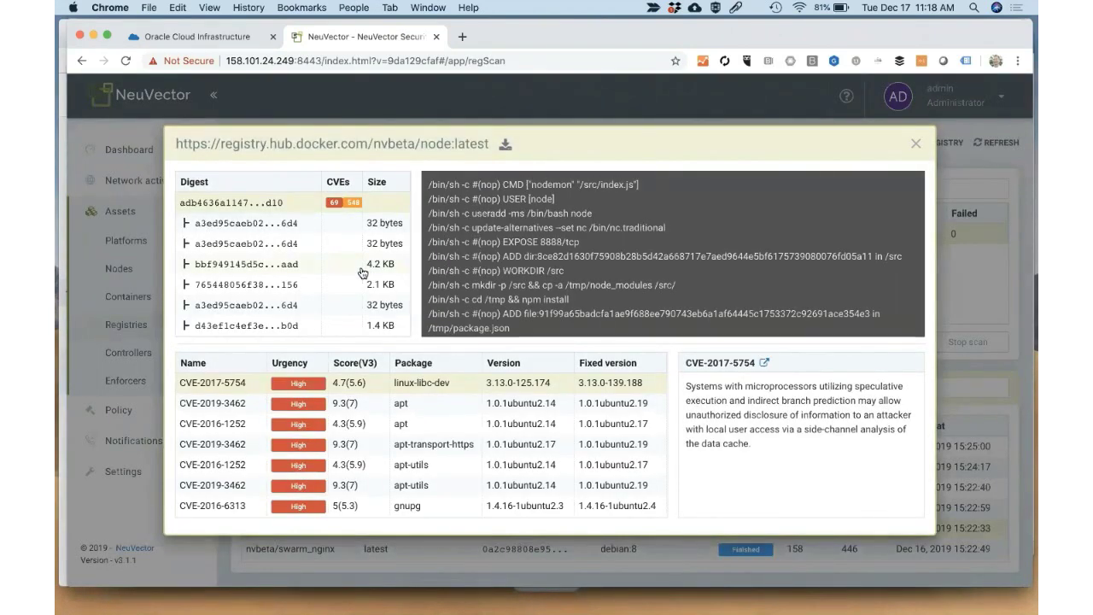
Examine the vulnerabilities by image layer, inspect the 3.2 MB layer 516e31600026...b54, and close the report
{"action": "scroll", "coordinate": [363, 272], "scroll_direction": "down", "scroll_amount": 5}
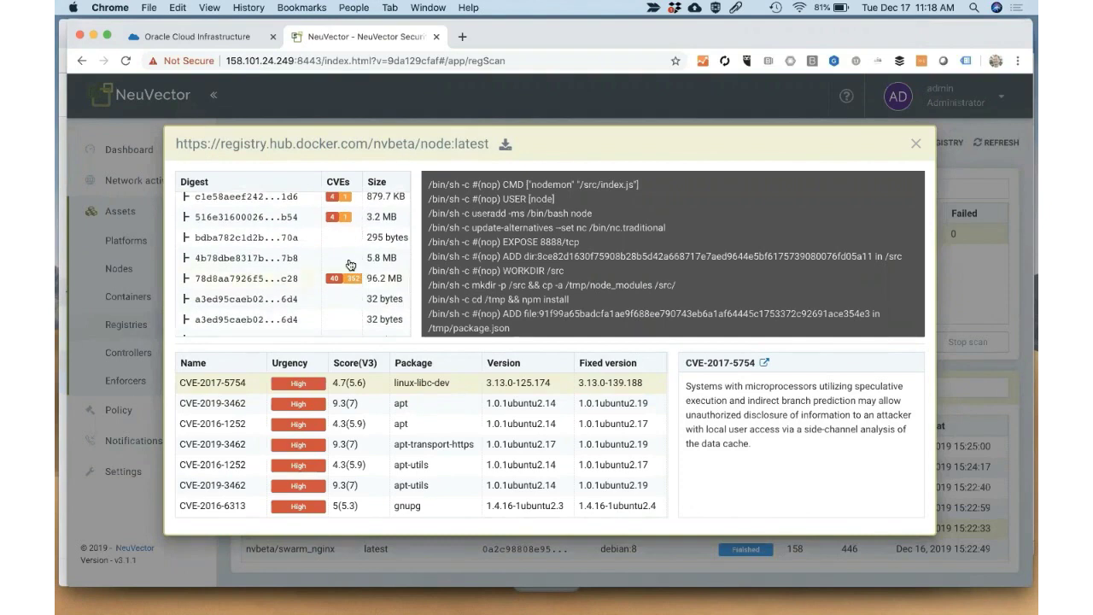
{"action": "scroll", "coordinate": [354, 269], "scroll_direction": "up", "scroll_amount": 5}
{"action": "scroll", "coordinate": [340, 293], "scroll_direction": "down", "scroll_amount": 3}
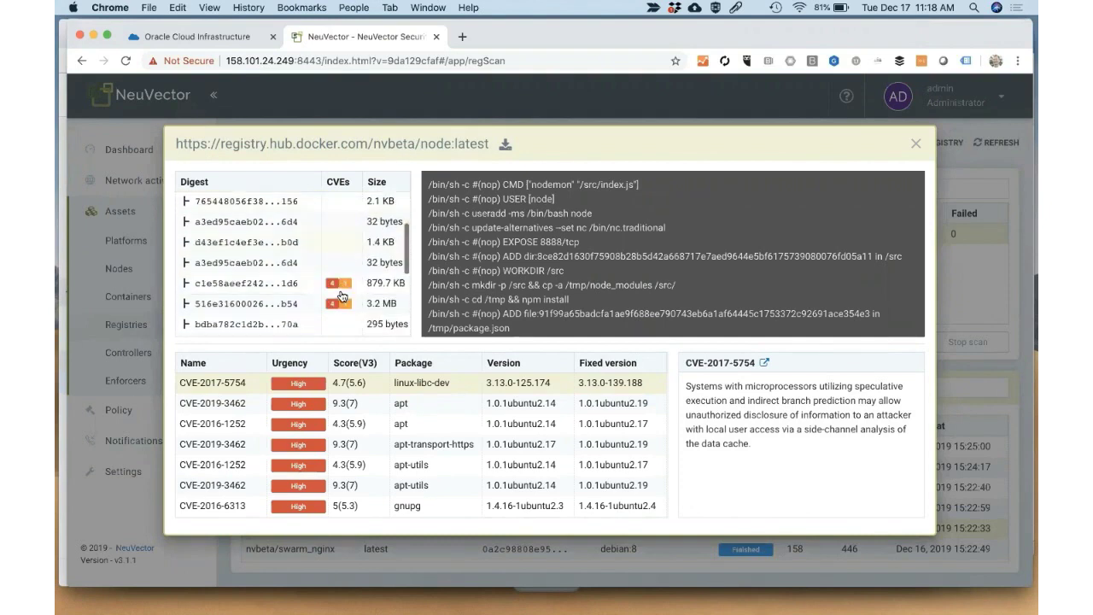
{"action": "left_click", "coordinate": [296, 304]}
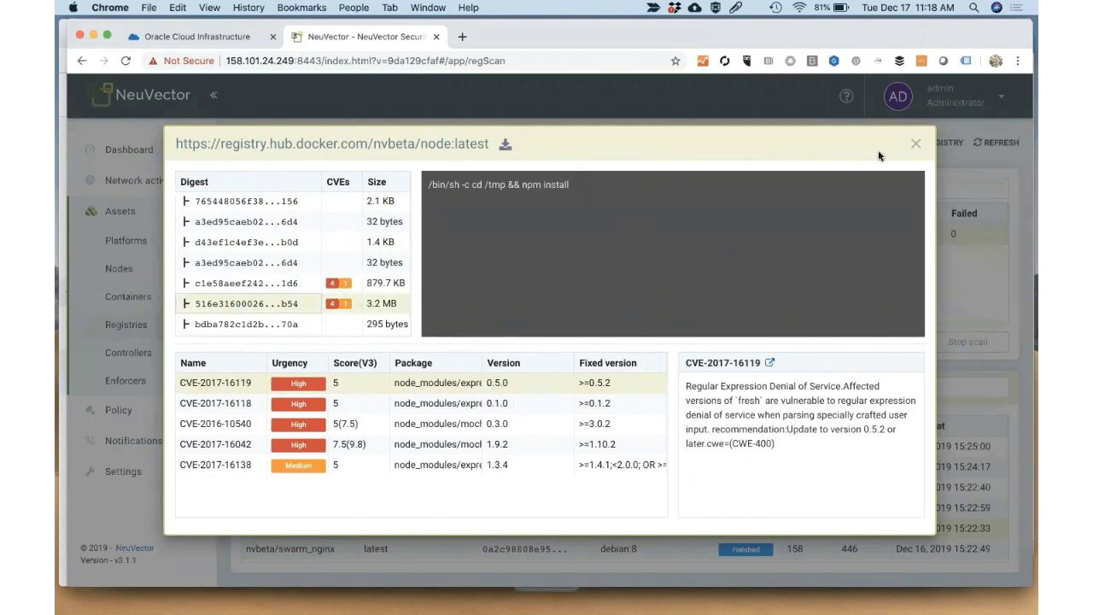
{"action": "left_click", "coordinate": [917, 144]}
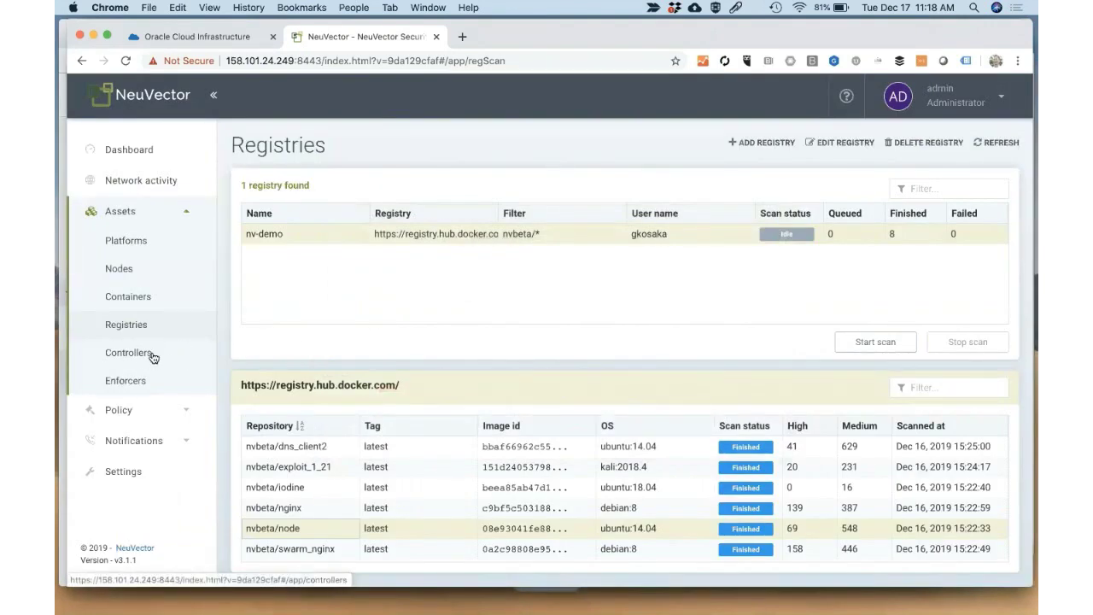
Review the admission control rules, look through the criteria offered for a new Deny rule, and cancel the draft
{"action": "left_click", "coordinate": [186, 413]}
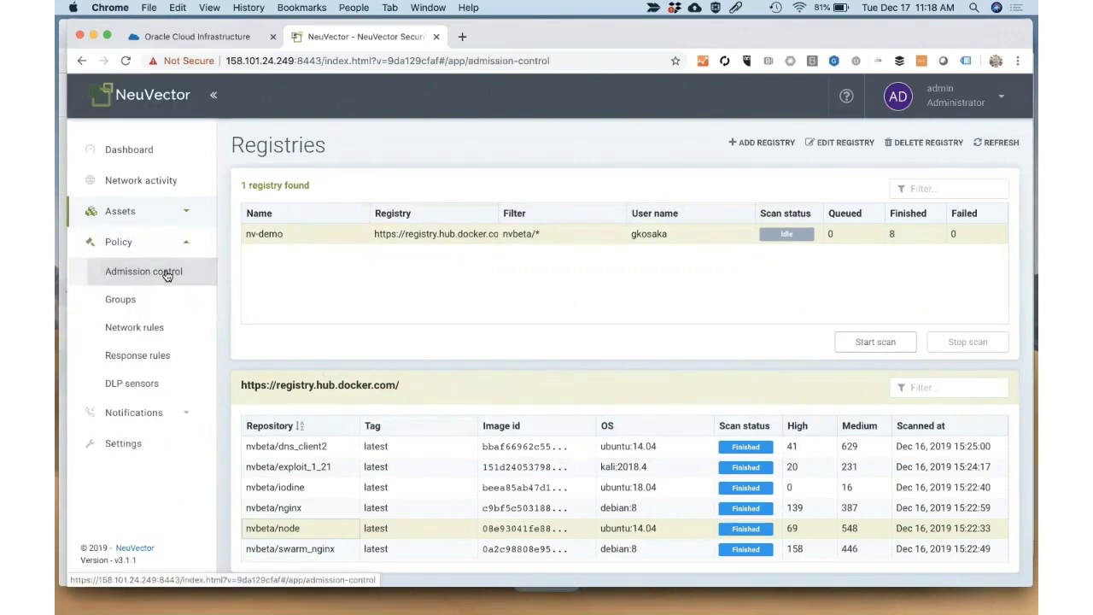
{"action": "left_click", "coordinate": [167, 273]}
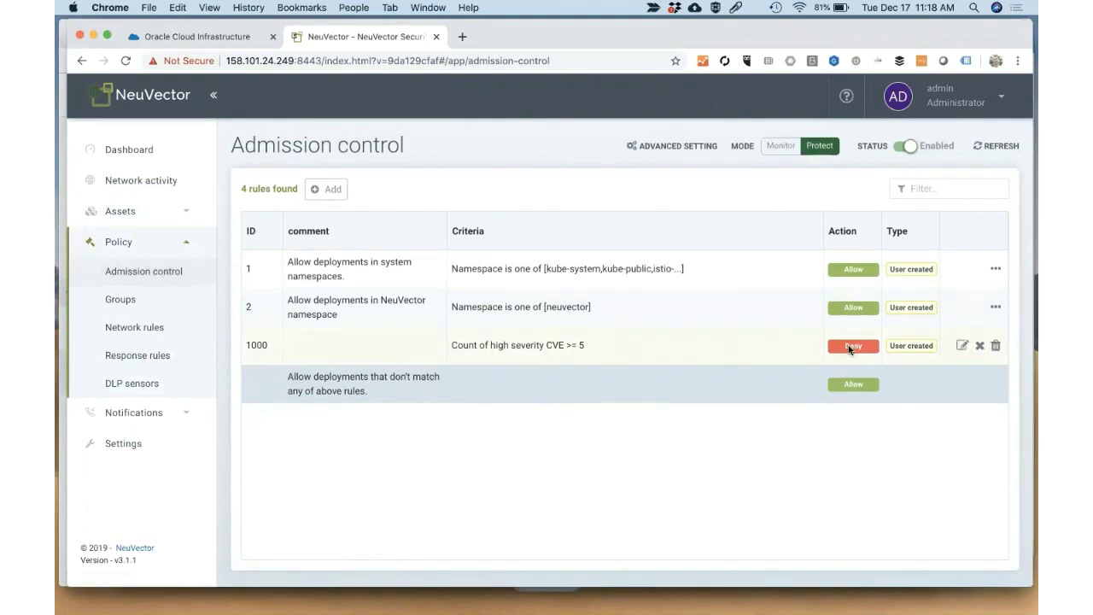
{"action": "left_click", "coordinate": [330, 189]}
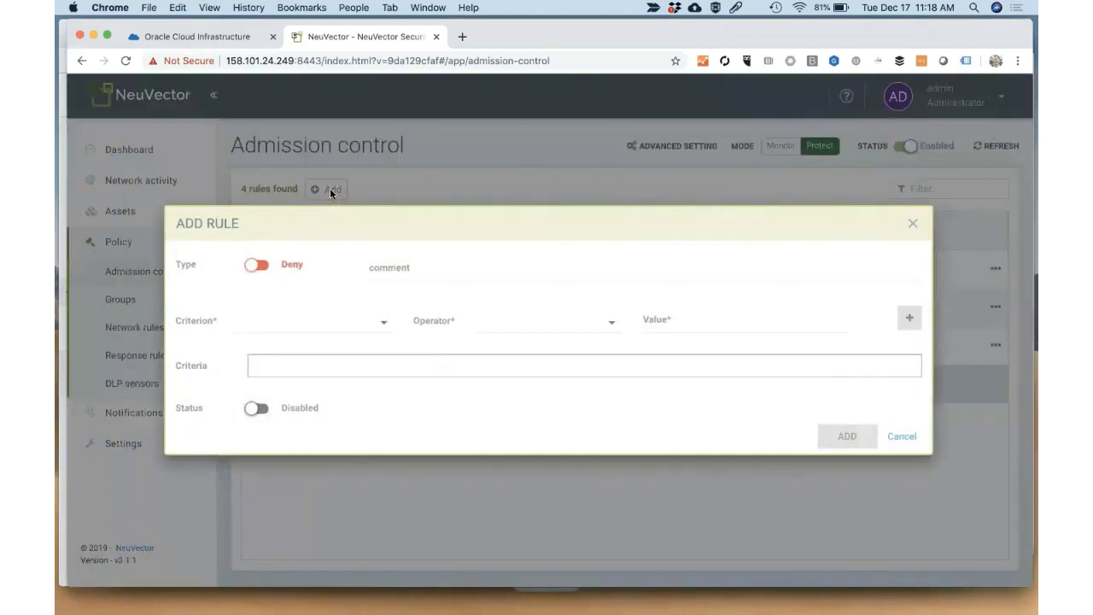
{"action": "left_click", "coordinate": [340, 323]}
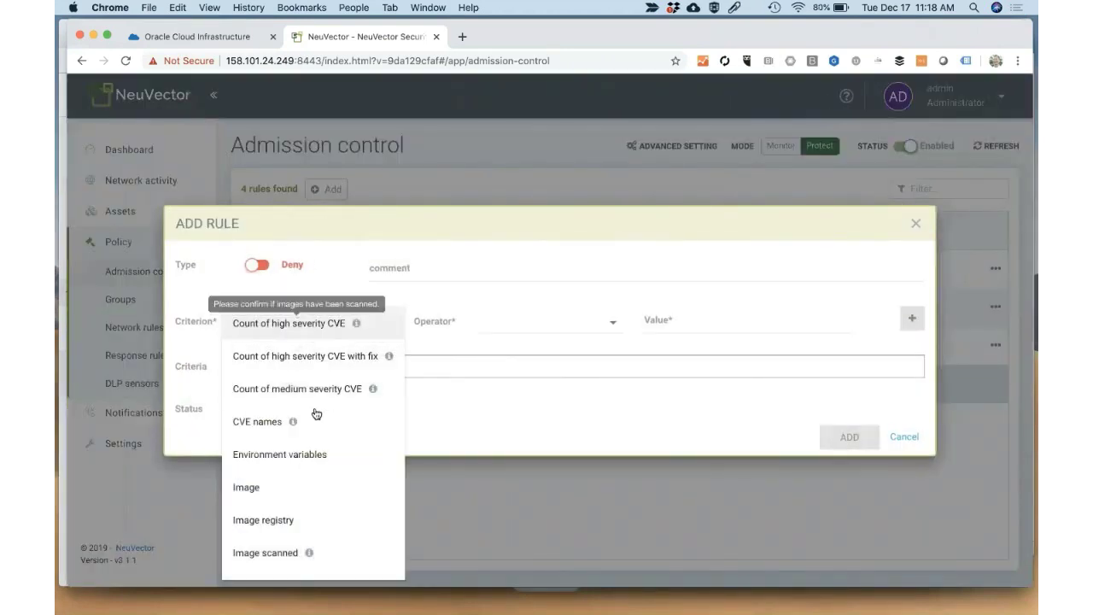
{"action": "scroll", "coordinate": [302, 405], "scroll_direction": "down", "scroll_amount": 2}
{"action": "scroll", "coordinate": [302, 404], "scroll_direction": "down", "scroll_amount": 2}
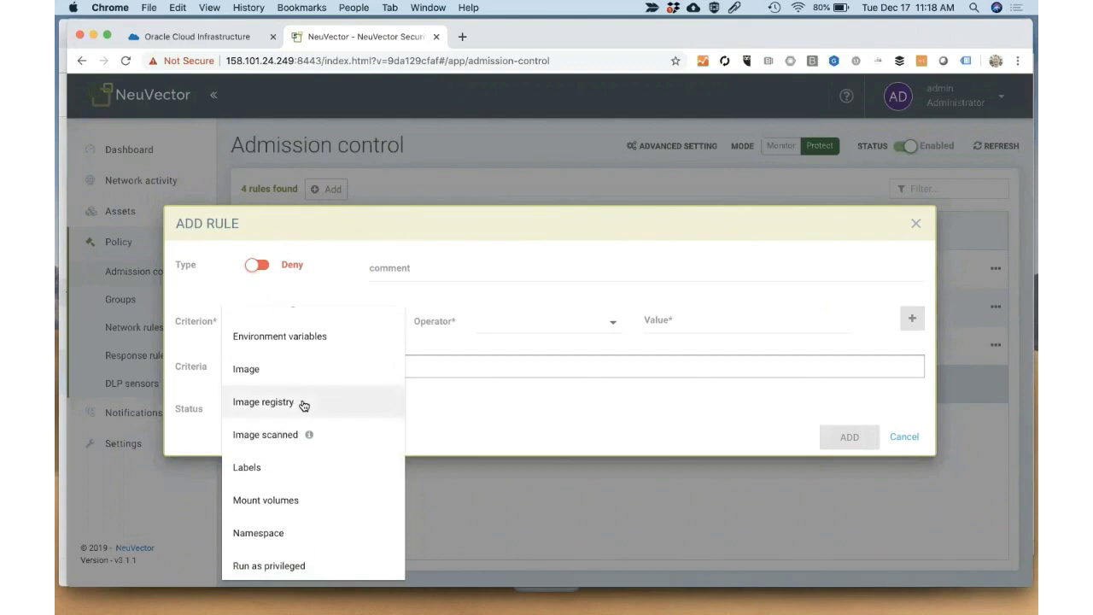
{"action": "scroll", "coordinate": [303, 405], "scroll_direction": "down", "scroll_amount": 2}
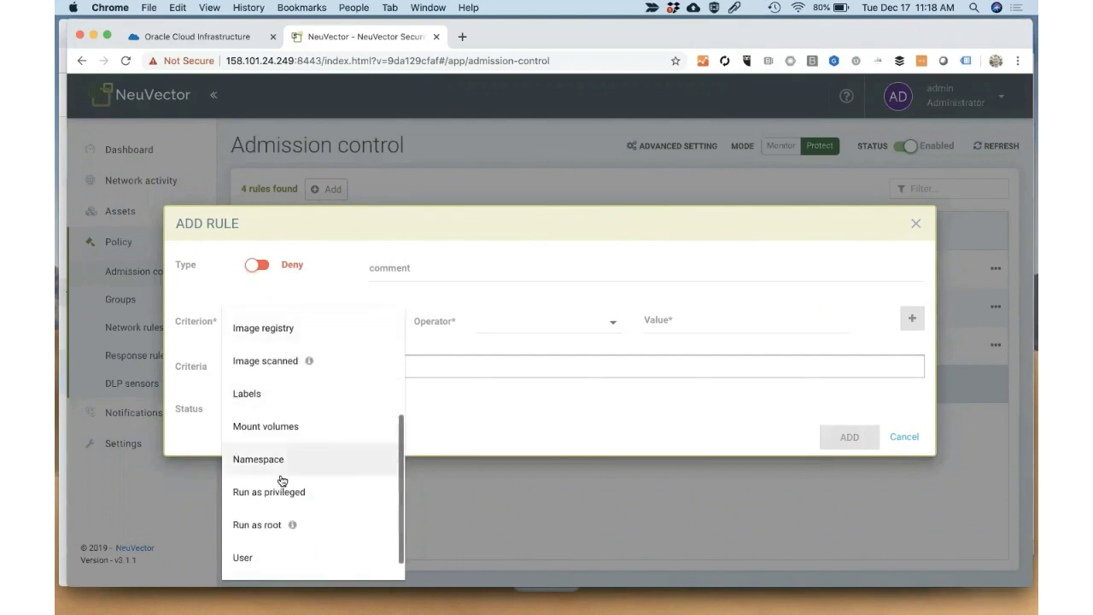
{"action": "scroll", "coordinate": [293, 396], "scroll_direction": "up", "scroll_amount": 2}
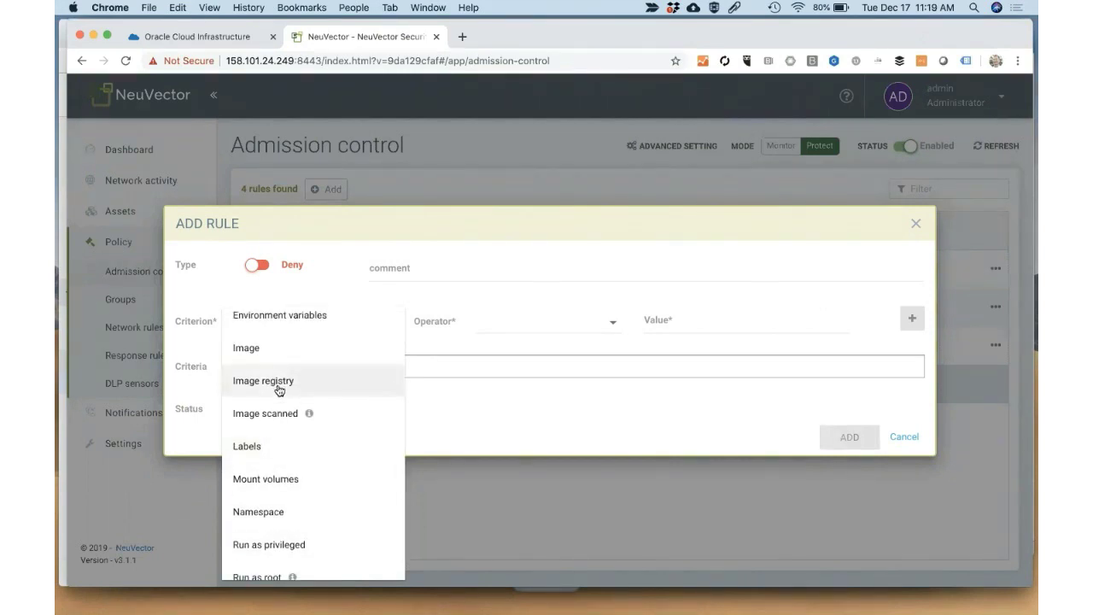
{"action": "left_click", "coordinate": [635, 398]}
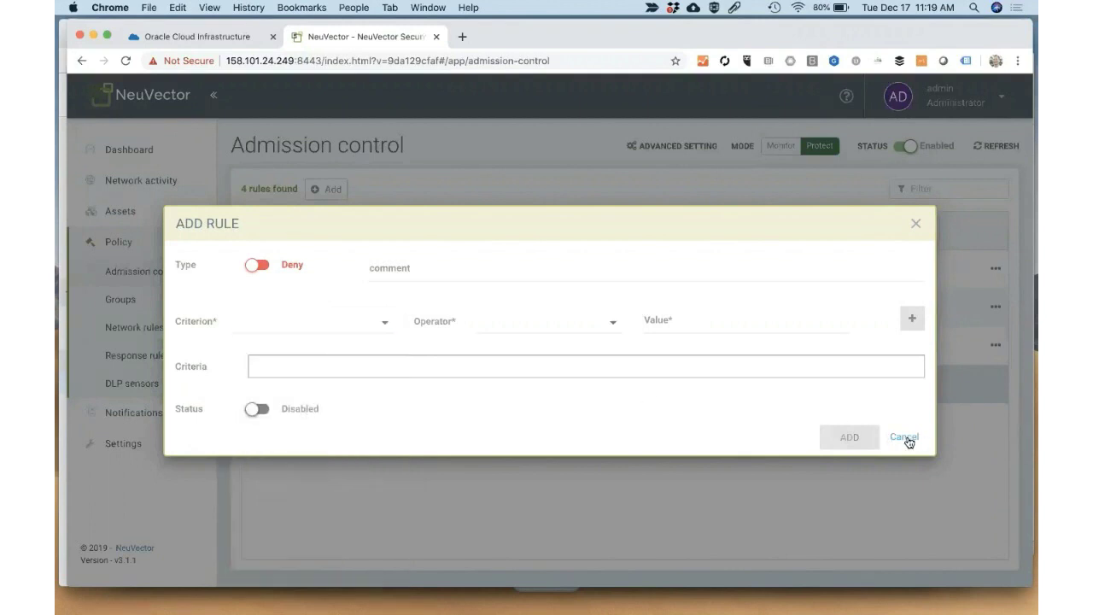
{"action": "left_click", "coordinate": [905, 437]}
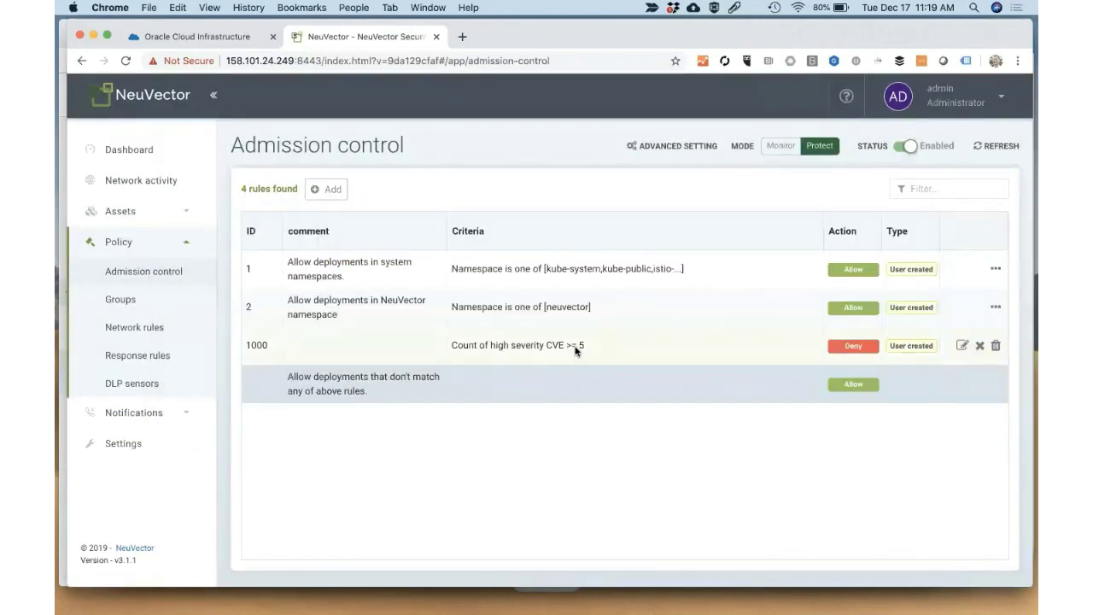
Switch to iTerm, clear the terminal, list the home directory's files and display the contents of adm-node.yaml
{"action": "key", "text": "super+Tab"}
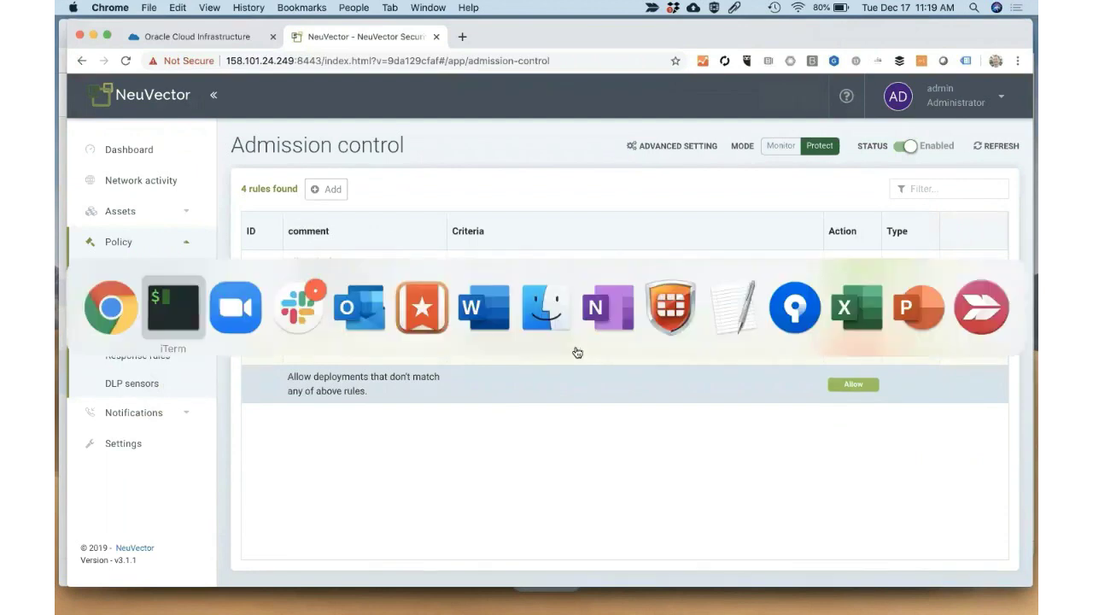
{"action": "type", "text": "clear"}
{"action": "key", "text": "Return"}
{"action": "type", "text": "ls"}
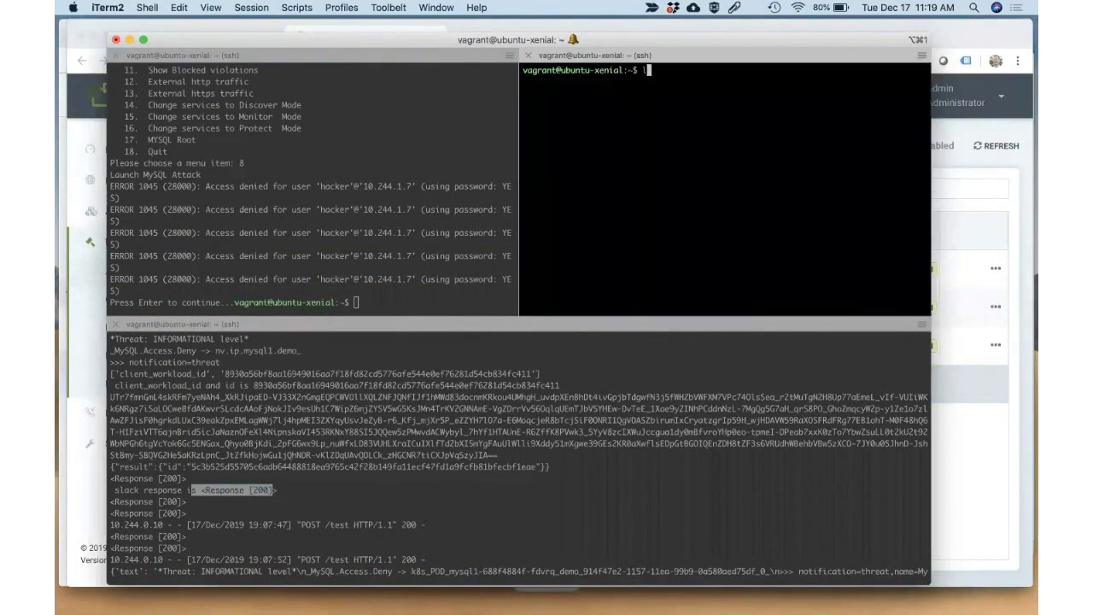
{"action": "key", "text": "Return"}
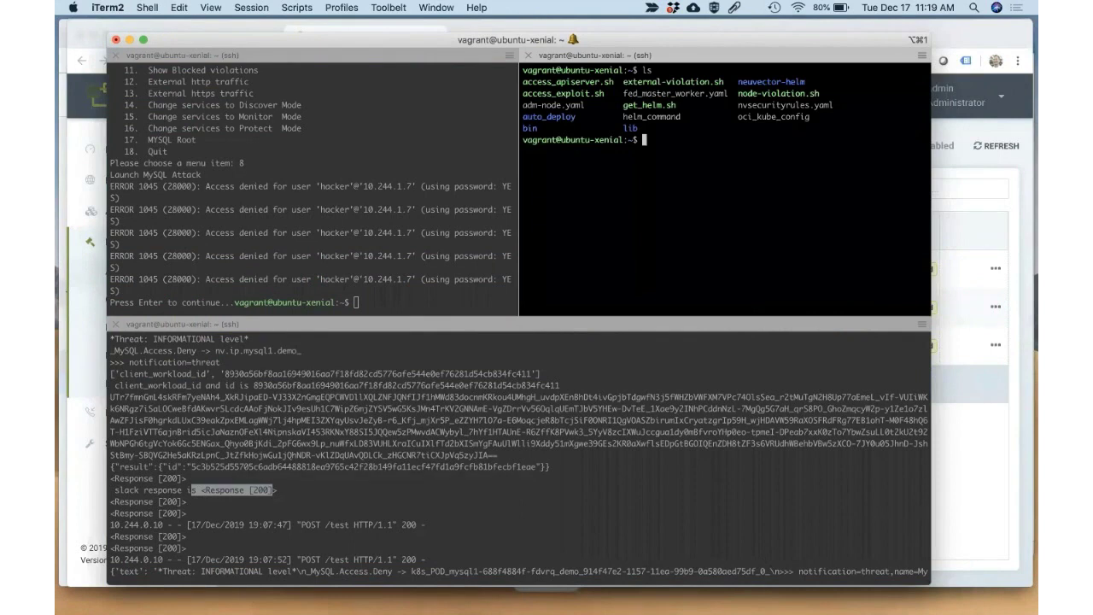
{"action": "type", "text": "cat"}
{"action": "left_click_drag", "start_coordinate": [523, 104], "coordinate": [586, 106]}
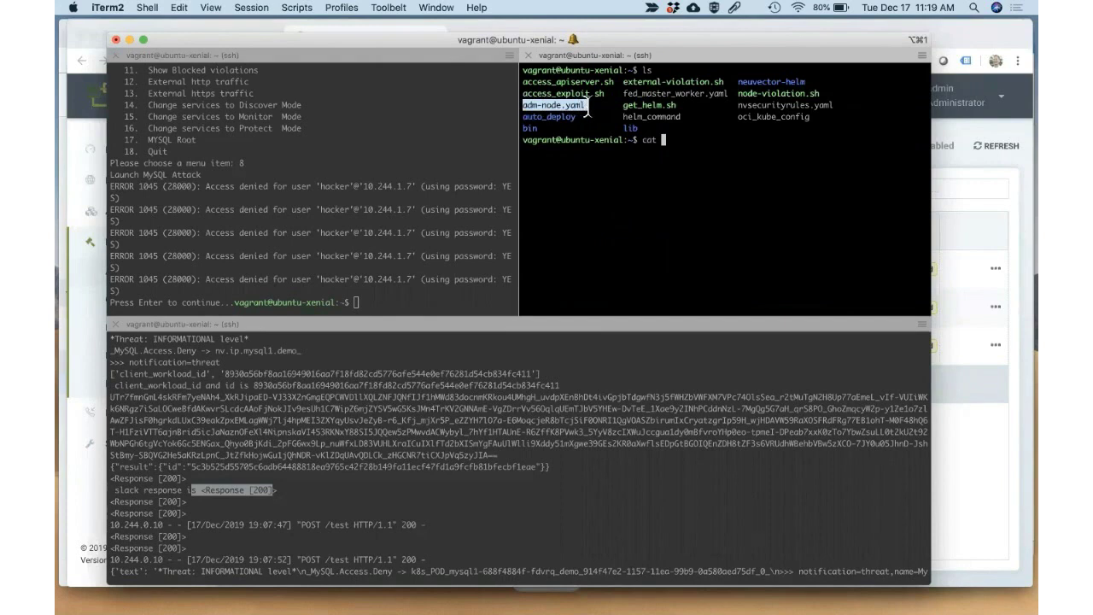
{"action": "type", "text": "adm-node.yaml"}
{"action": "key", "text": "Return"}
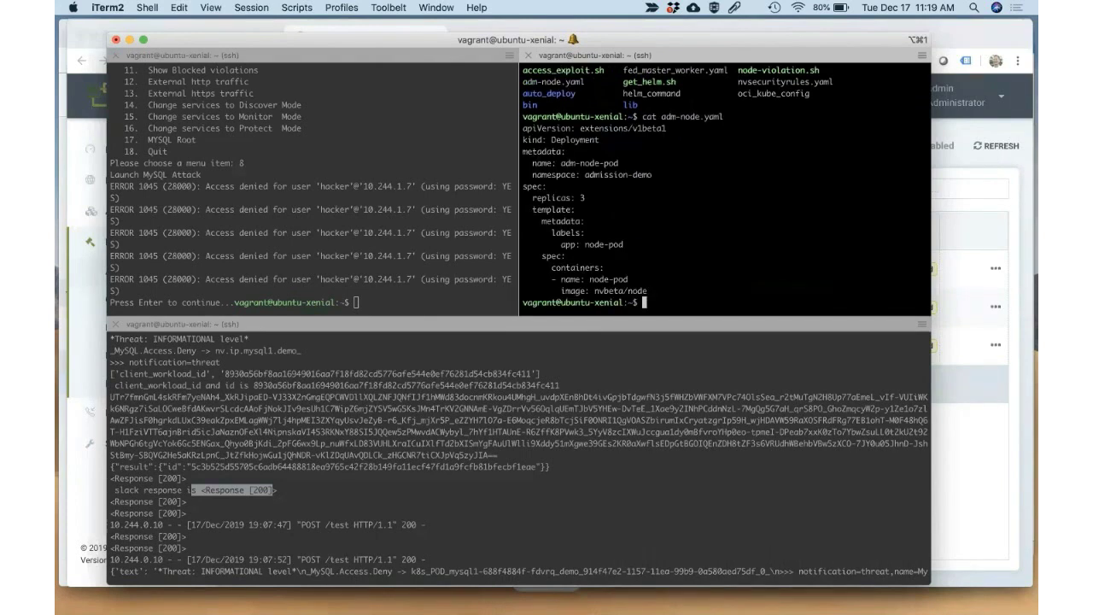
Try to create the deployment defined in adm-node.yaml with kubectl create -f
{"action": "type", "text": "kubectl create -f"}
{"action": "type", "text": "adm-node.yaml"}
{"action": "key", "text": "Return"}
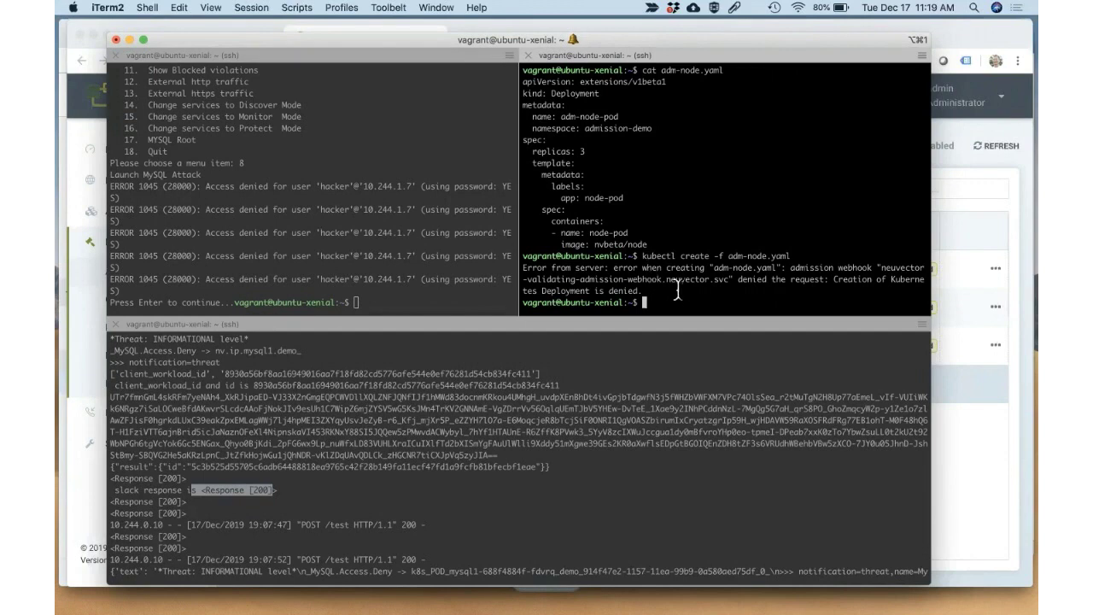
Switch to Chrome and expand the Admission.Control.Denied entry for nvbeta/node in the NeuVector risk reports
{"action": "key", "text": "super+Tab"}
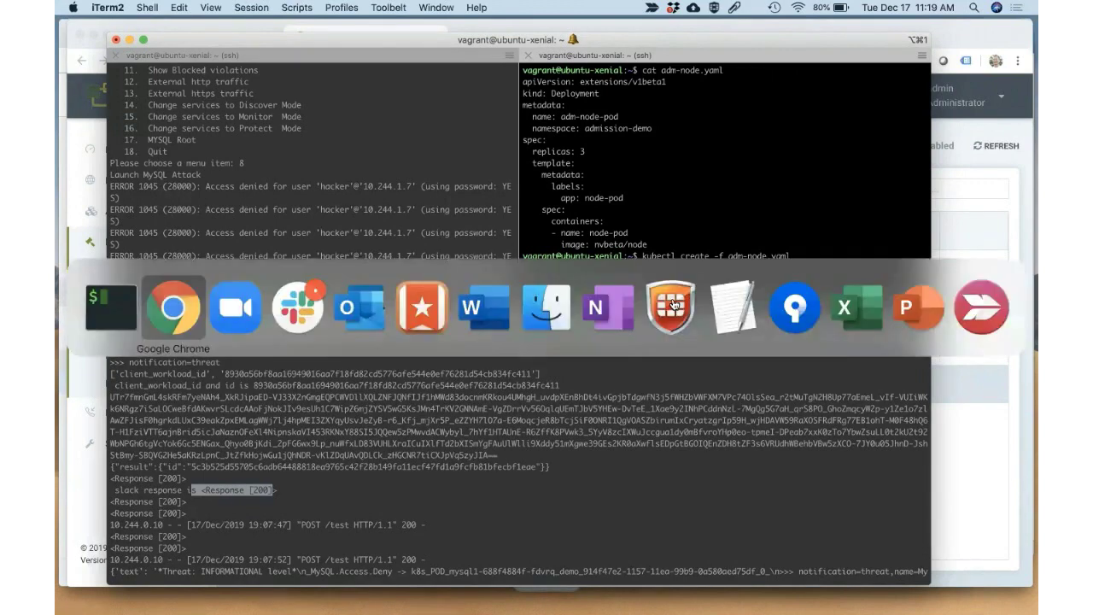
{"action": "left_click", "coordinate": [159, 414]}
{"action": "left_click", "coordinate": [145, 333]}
{"action": "left_click", "coordinate": [250, 257]}
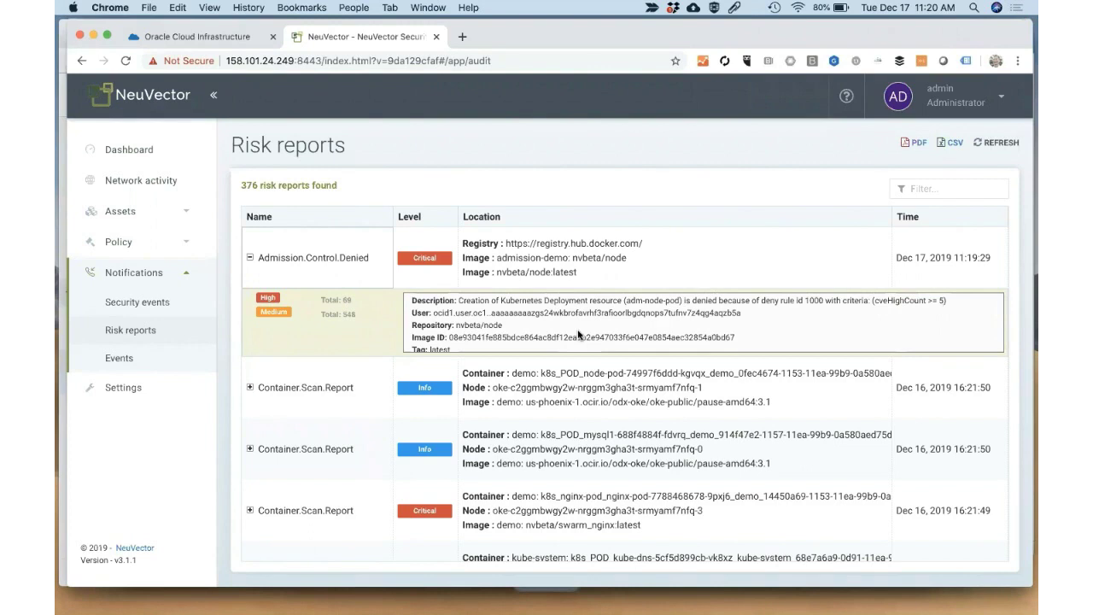
Inspect the vulnerabilities of the demo node-pod container, view the CVE-2016-1252 description and close it
{"action": "left_click", "coordinate": [158, 218]}
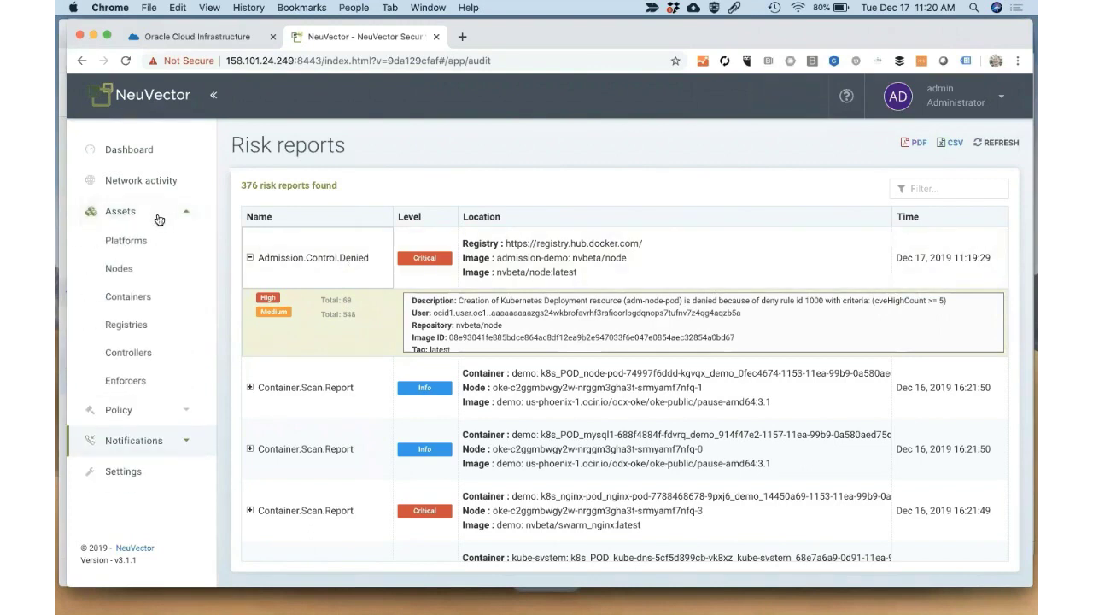
{"action": "left_click", "coordinate": [134, 299]}
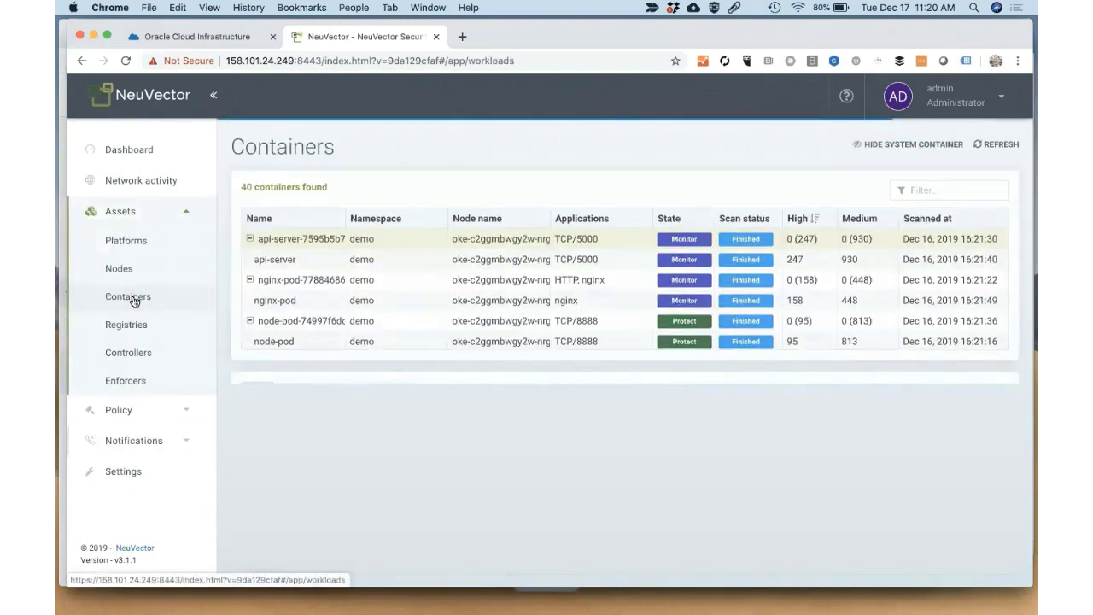
{"action": "left_click", "coordinate": [273, 341]}
{"action": "left_click", "coordinate": [512, 391]}
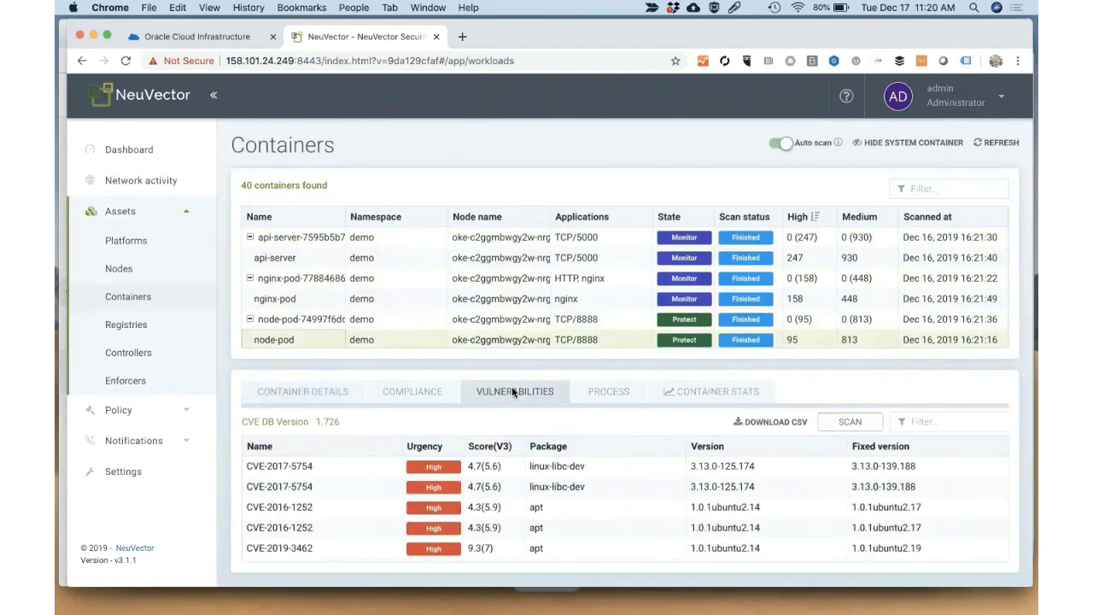
{"action": "left_click", "coordinate": [443, 502]}
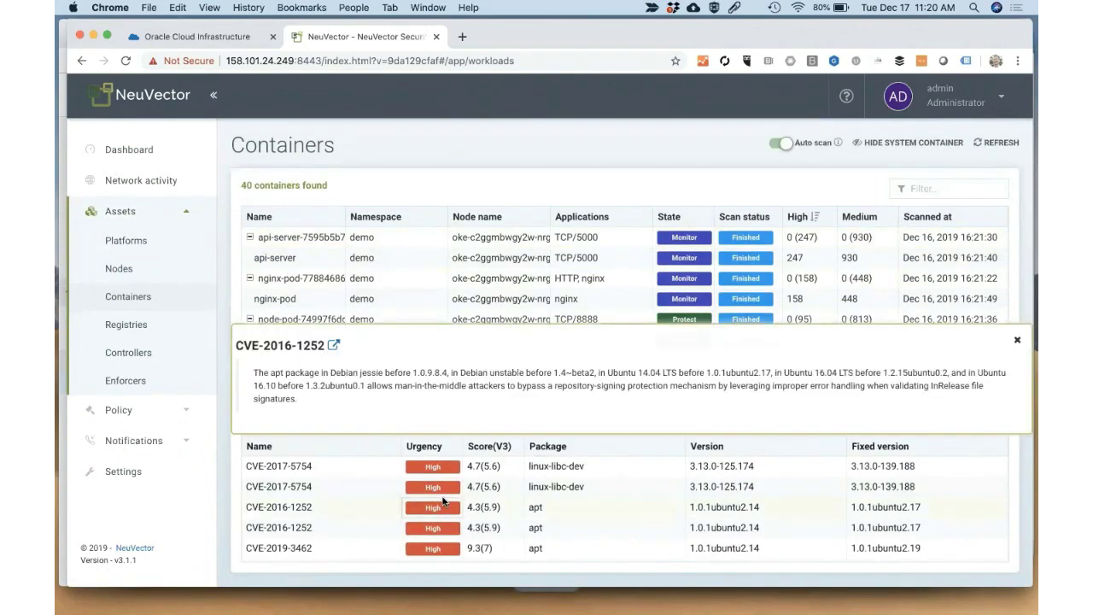
{"action": "left_click", "coordinate": [1017, 342]}
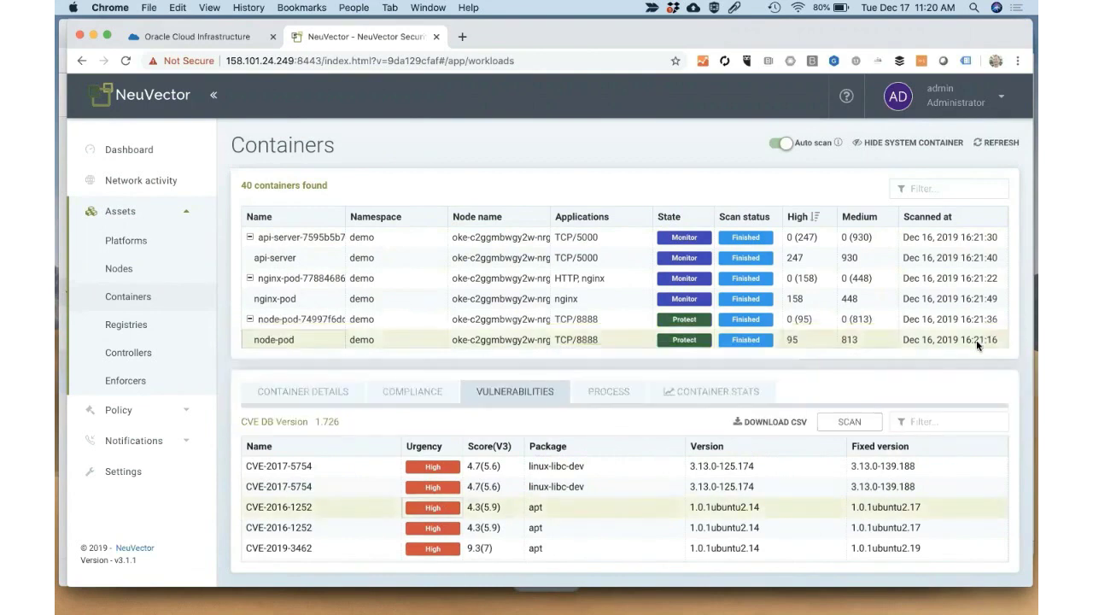
Review the compliance check results of the node-pod container
{"action": "left_click", "coordinate": [433, 391]}
{"action": "scroll", "coordinate": [327, 526], "scroll_direction": "down", "scroll_amount": 10}
{"action": "scroll", "coordinate": [327, 527], "scroll_direction": "down", "scroll_amount": 2}
{"action": "scroll", "coordinate": [327, 527], "scroll_direction": "up", "scroll_amount": 10}
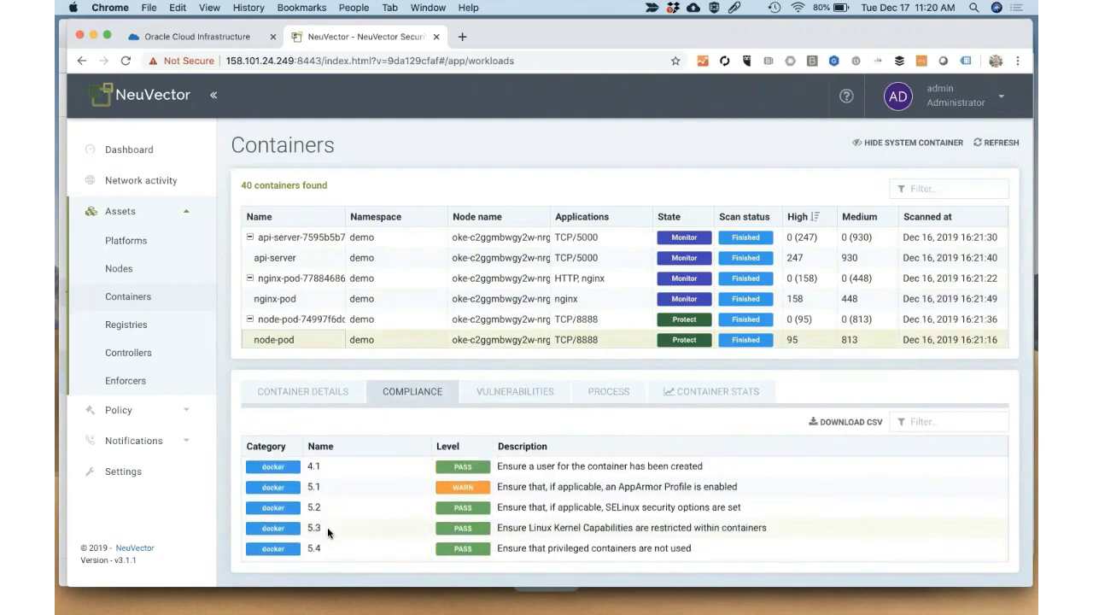
View the sensor.creditcard patterns among the DLP sensors and open the response rules
{"action": "left_click", "coordinate": [185, 410]}
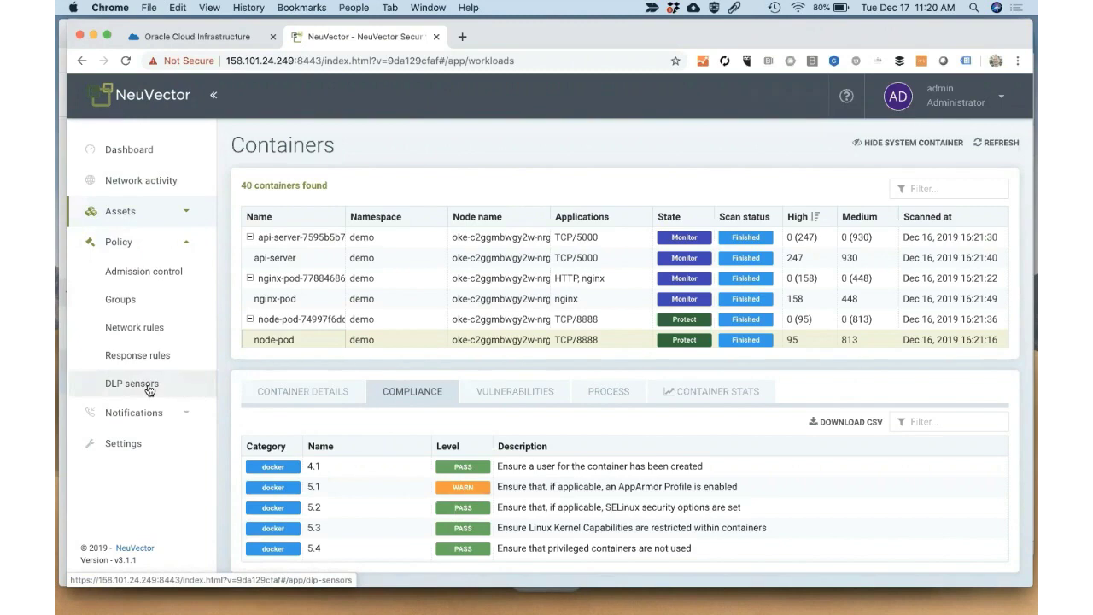
{"action": "left_click", "coordinate": [149, 390]}
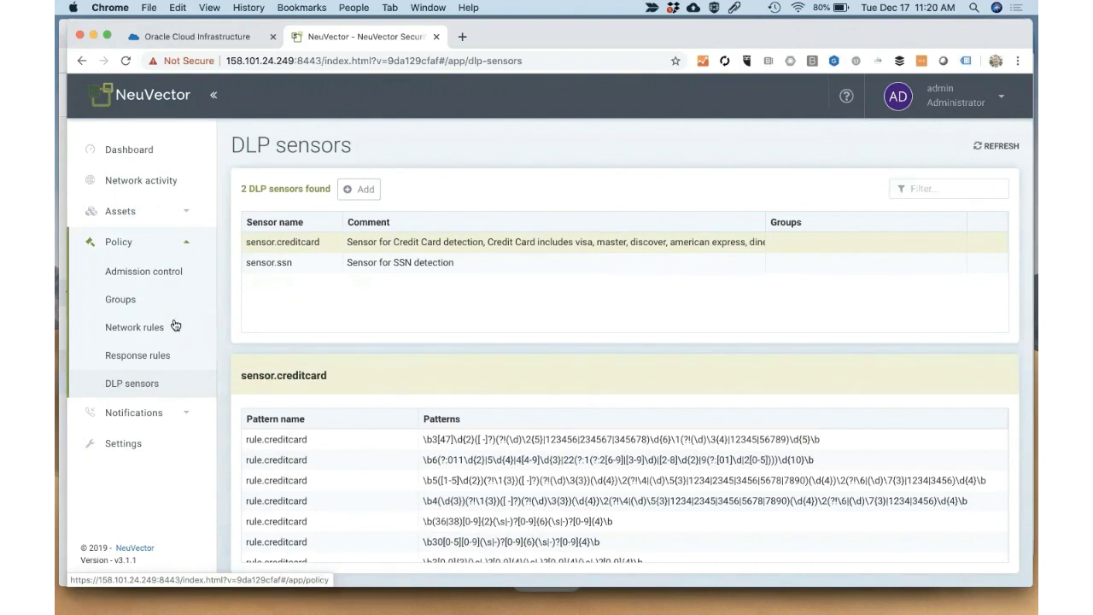
{"action": "left_click", "coordinate": [132, 358]}
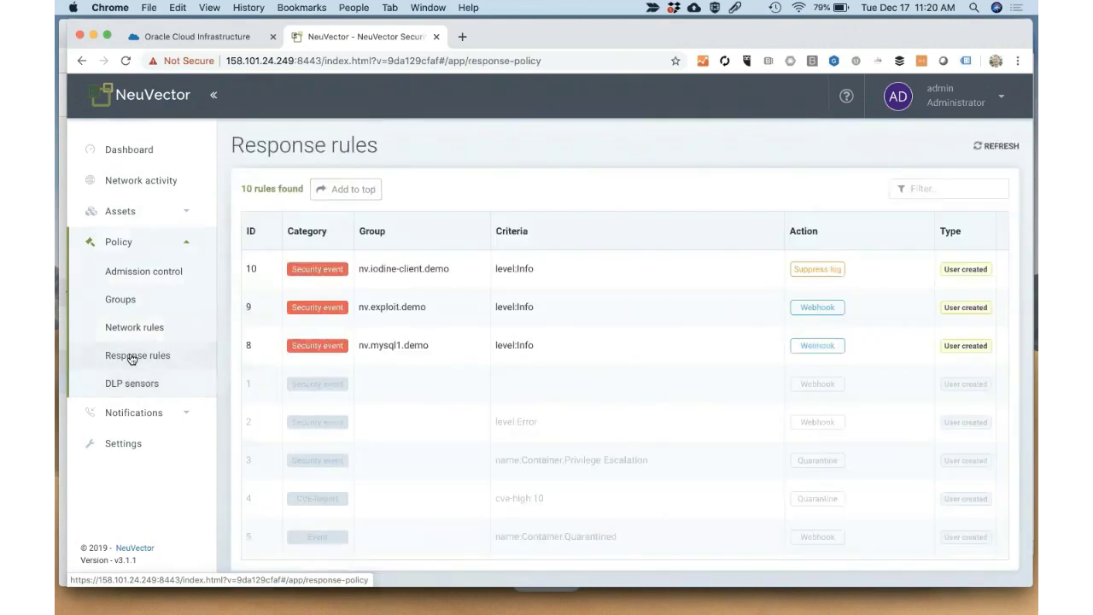
Add an enabled Security event response rule that quarantines nv.iodine-client.demo on name:Container.Suspicious.Process
{"action": "left_click", "coordinate": [337, 193]}
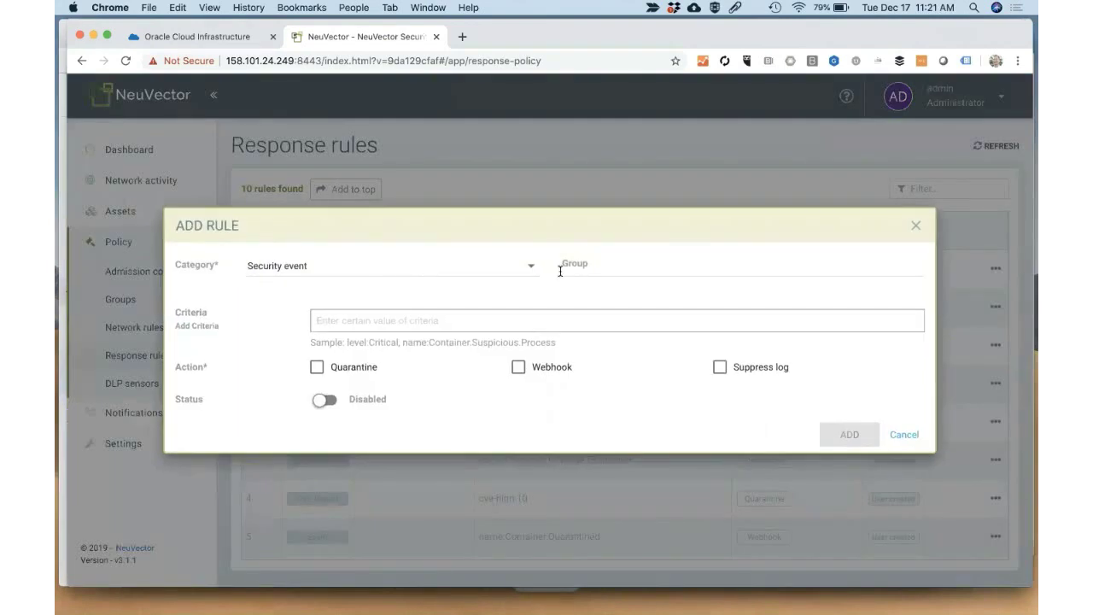
{"action": "left_click", "coordinate": [613, 266]}
{"action": "type", "text": "io"}
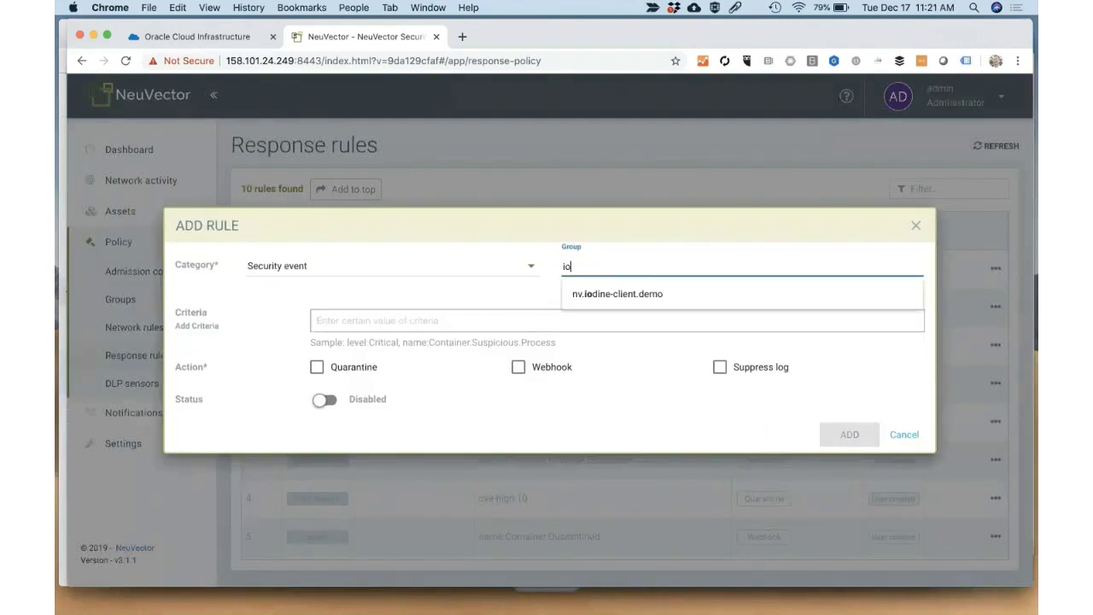
{"action": "left_click", "coordinate": [633, 294]}
{"action": "left_click", "coordinate": [462, 323]}
{"action": "type", "text": "su"}
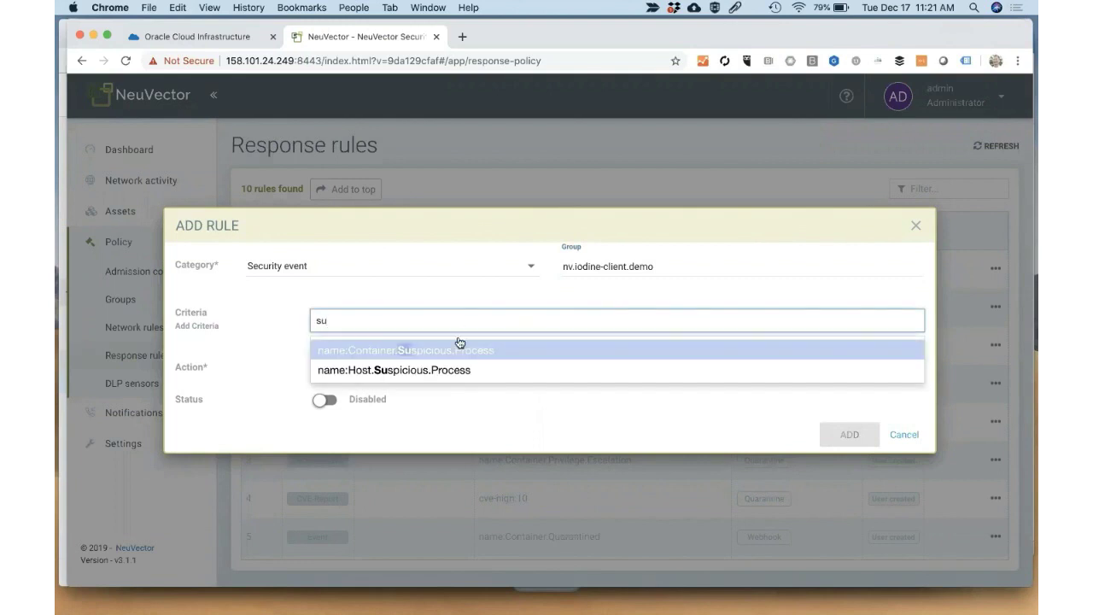
{"action": "left_click", "coordinate": [451, 351]}
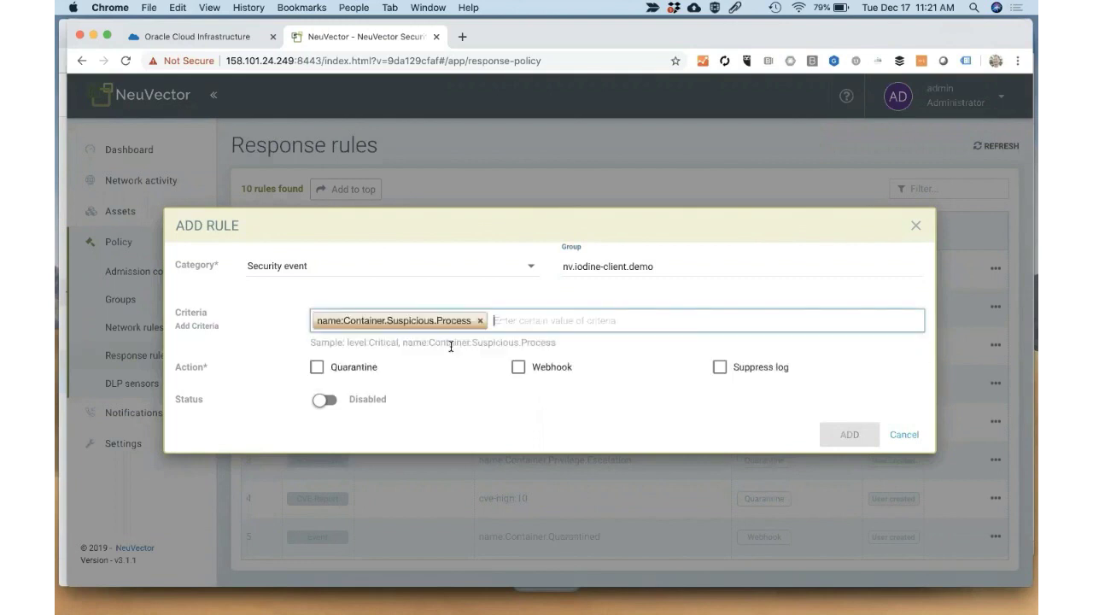
{"action": "left_click", "coordinate": [333, 369]}
{"action": "left_click", "coordinate": [331, 402]}
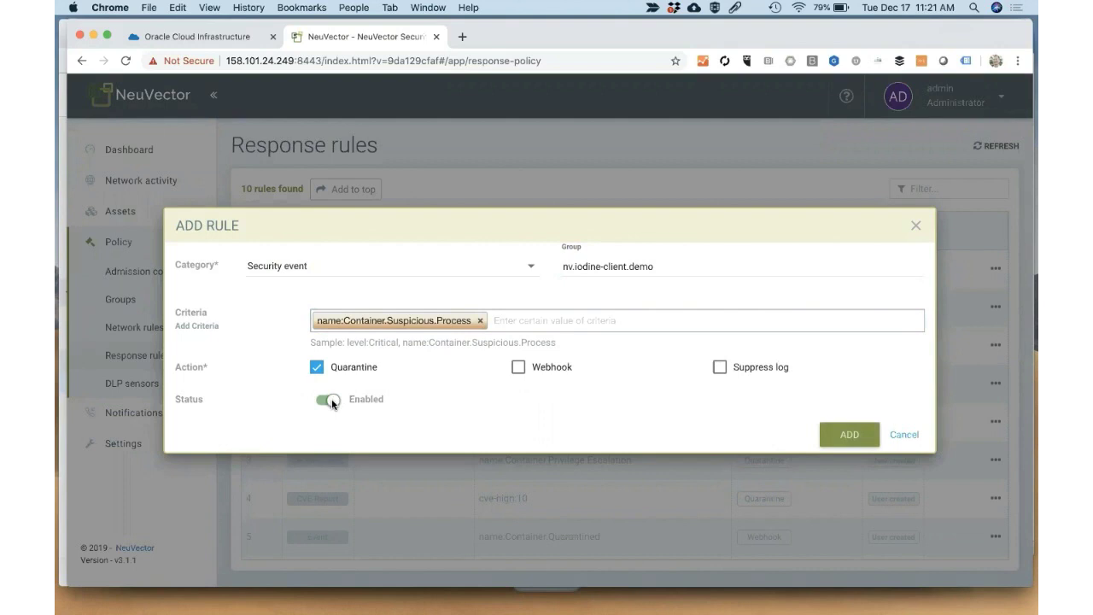
{"action": "left_click", "coordinate": [829, 427]}
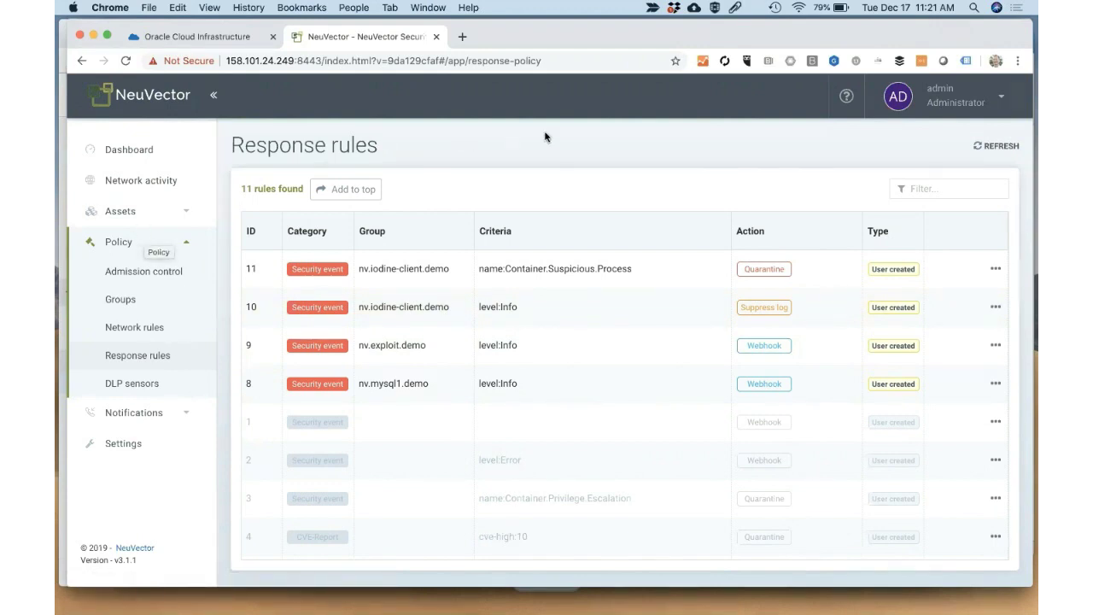
View the multi-cluster options for promoting or joining a master cluster, and return to the dashboard
{"action": "left_click", "coordinate": [939, 109]}
{"action": "left_click", "coordinate": [918, 160]}
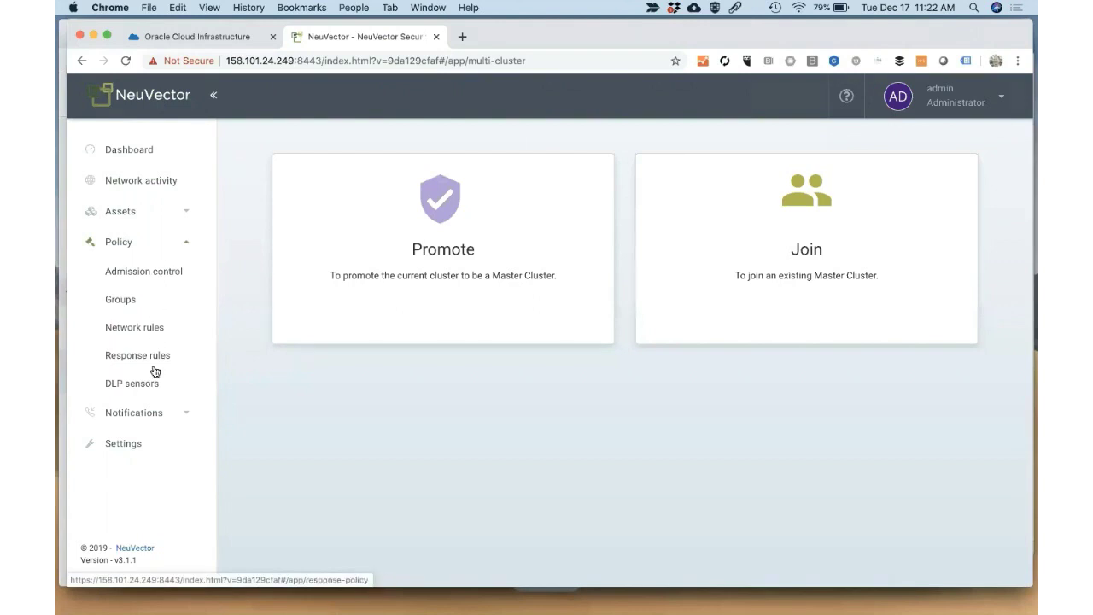
{"action": "left_click", "coordinate": [145, 152]}
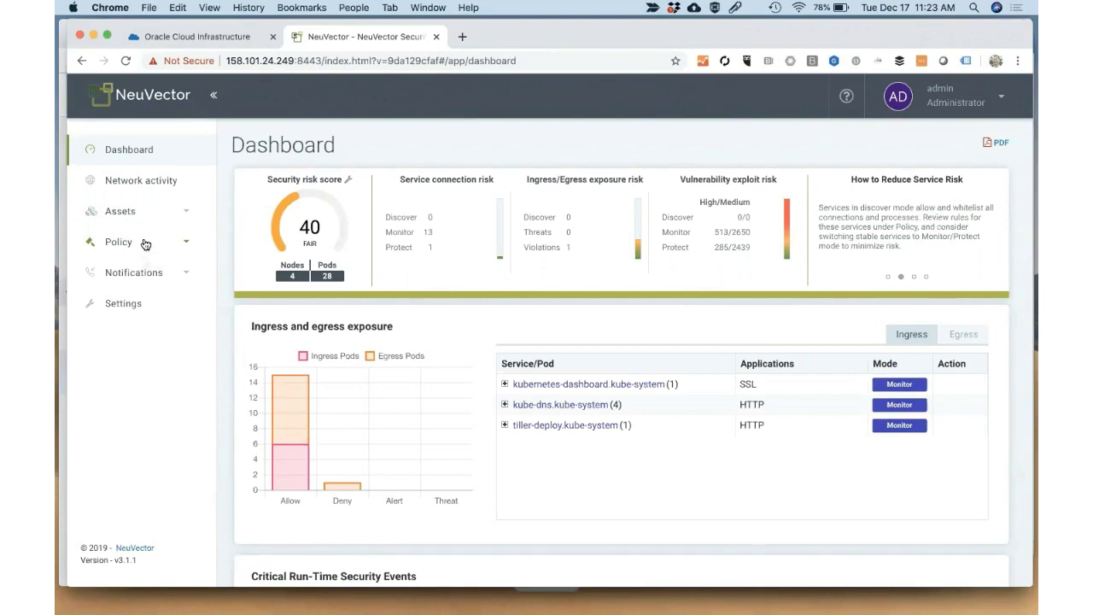
Export the group policy of nv.nginx-pod.demo, nv.node-pod.demo and nv.redis-pod.demo, saving it as cfgExport (8) in YAML format in Downloads
{"action": "left_click", "coordinate": [144, 245]}
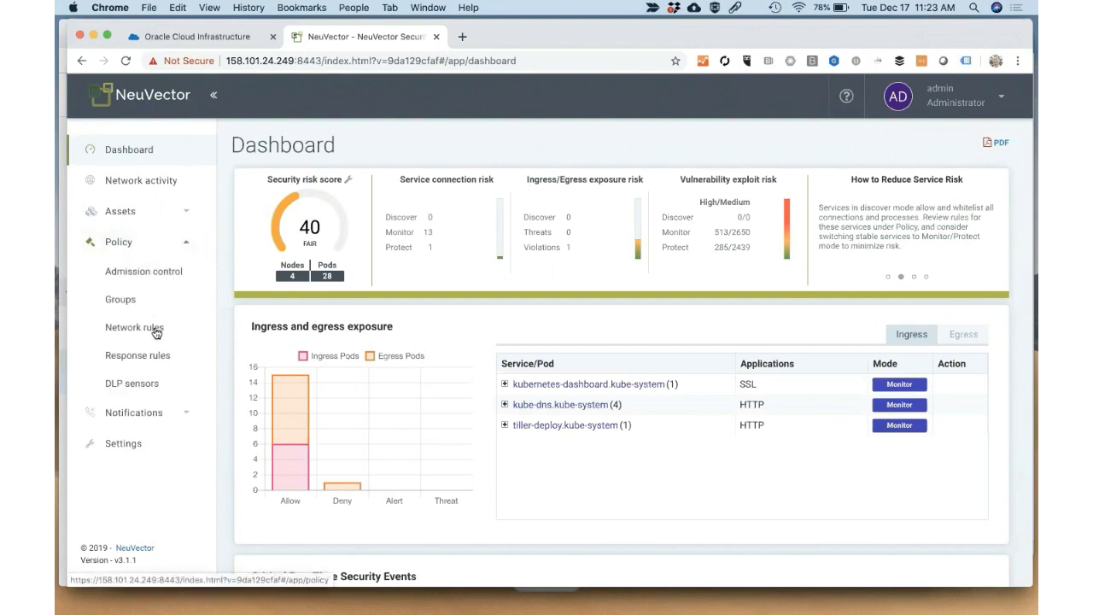
{"action": "left_click", "coordinate": [122, 301]}
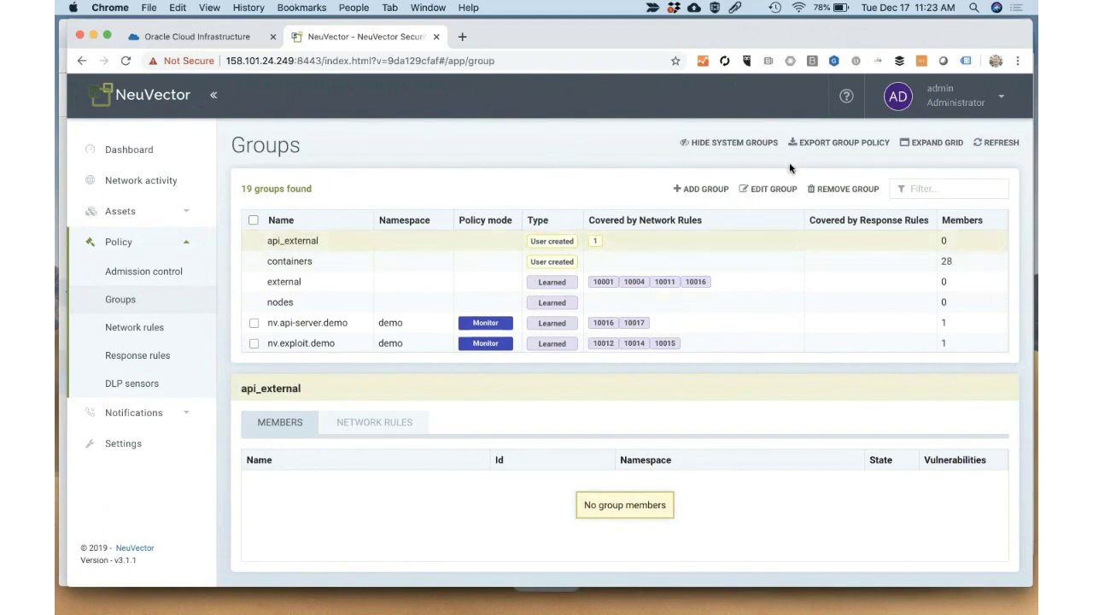
{"action": "left_click", "coordinate": [836, 145]}
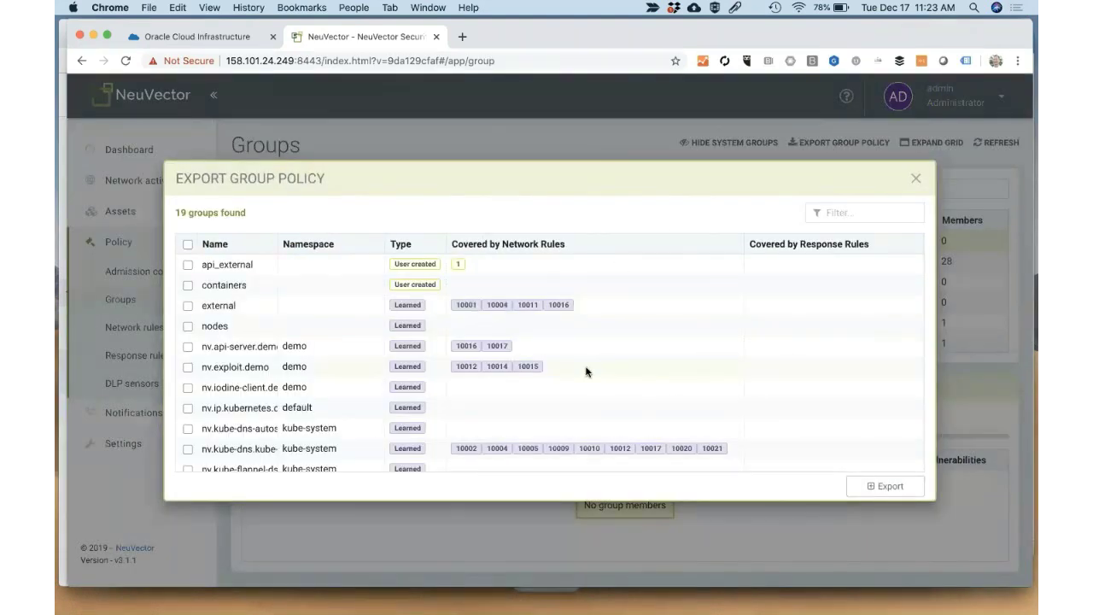
{"action": "scroll", "coordinate": [586, 371], "scroll_direction": "down", "scroll_amount": 5}
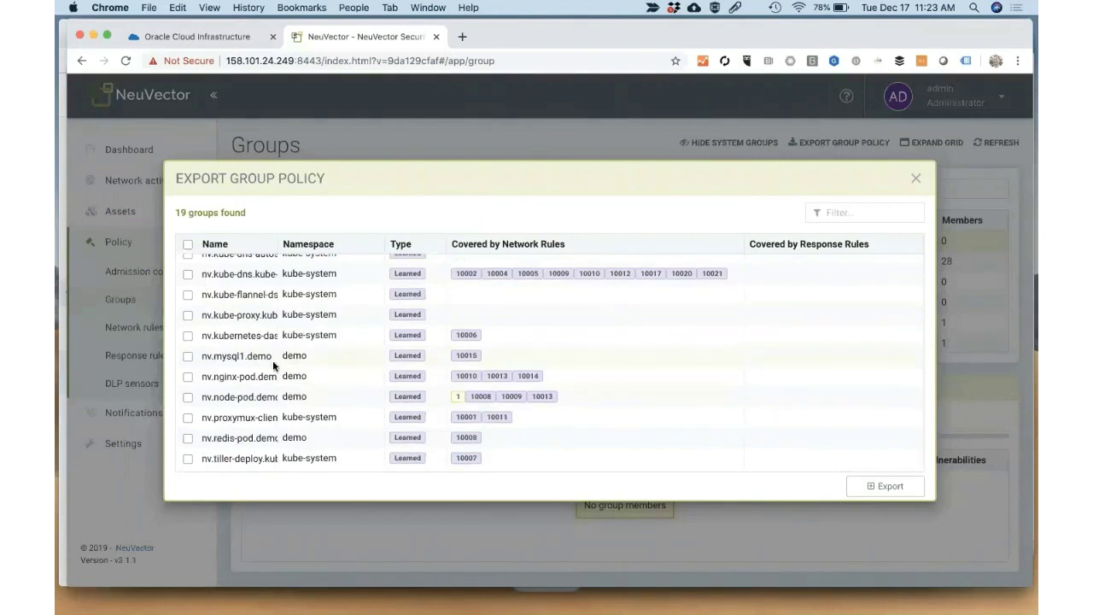
{"action": "left_click", "coordinate": [188, 377]}
{"action": "left_click", "coordinate": [188, 396]}
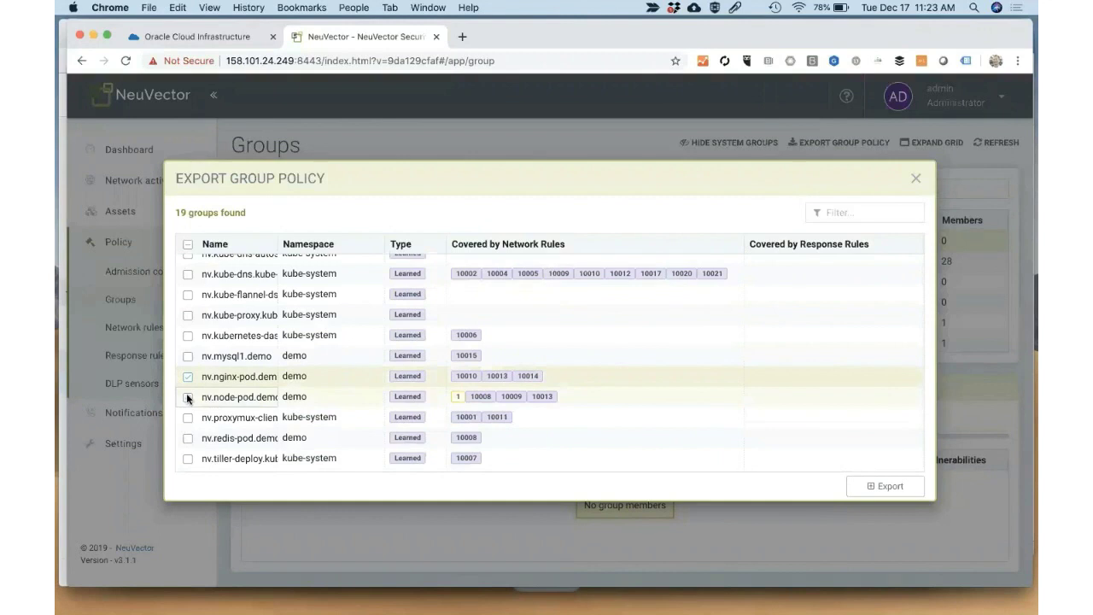
{"action": "left_click", "coordinate": [187, 438]}
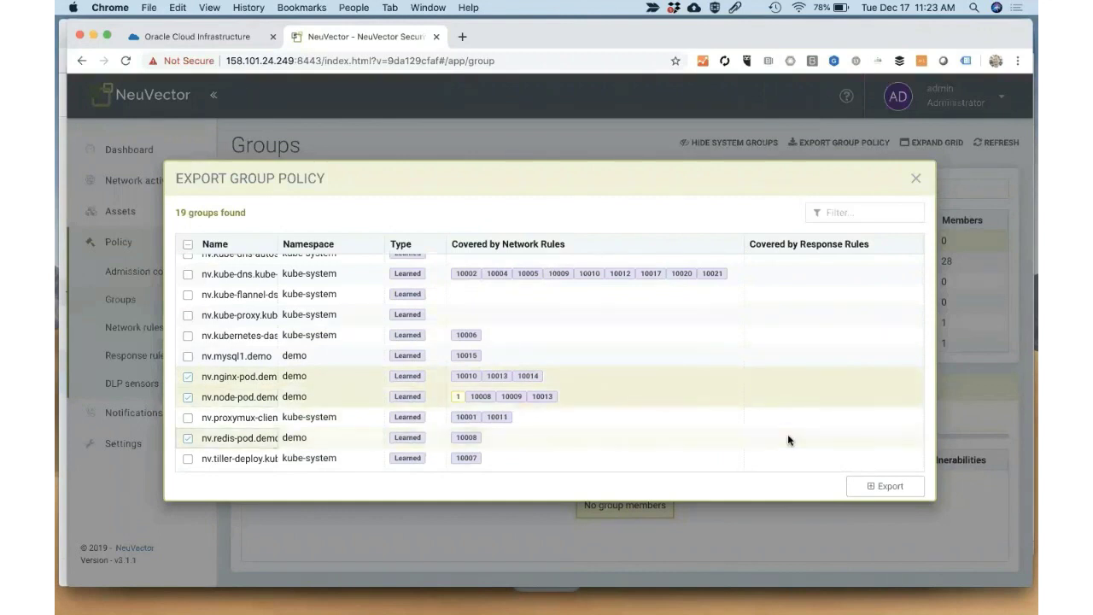
{"action": "left_click", "coordinate": [884, 487]}
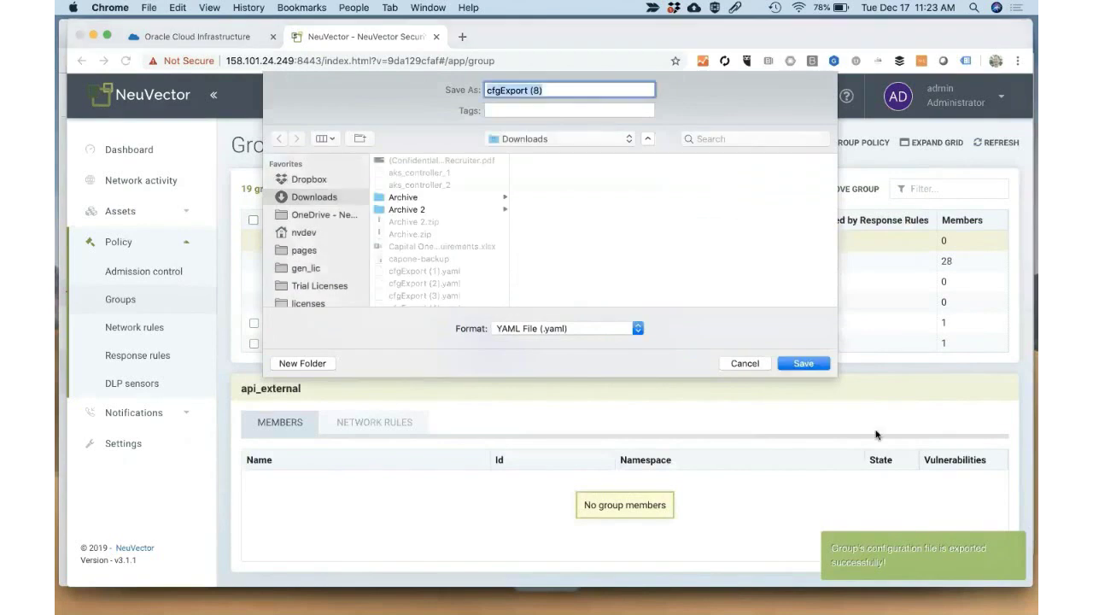
{"action": "left_click", "coordinate": [803, 364]}
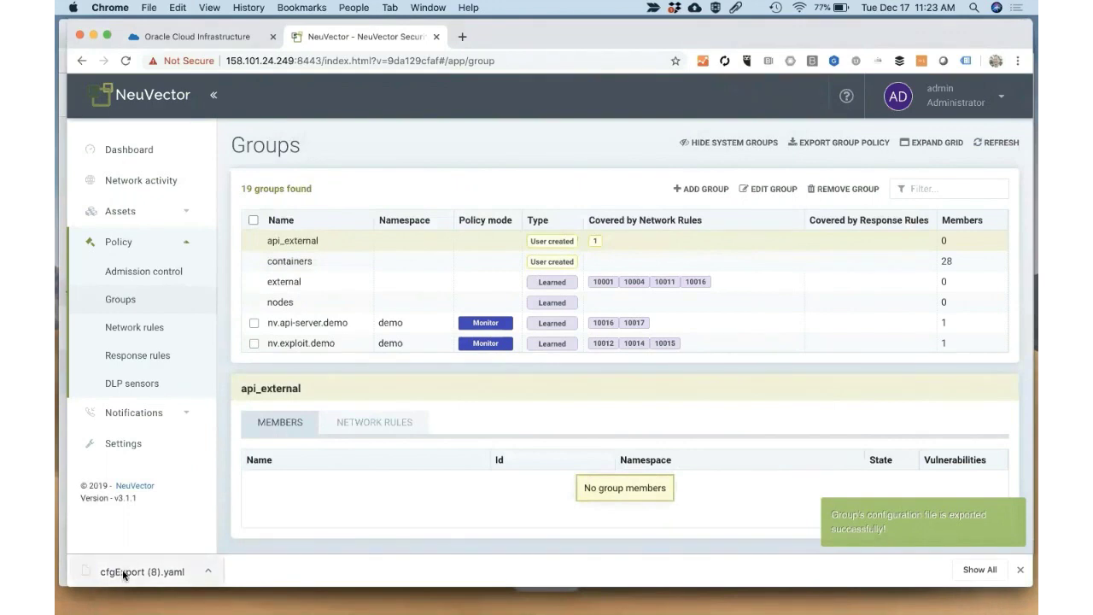
Open the exported cfgExport (8).yaml in TextEdit and enlarge its window to read the nv.nginx-pod.demo security rules
{"action": "left_click", "coordinate": [123, 574]}
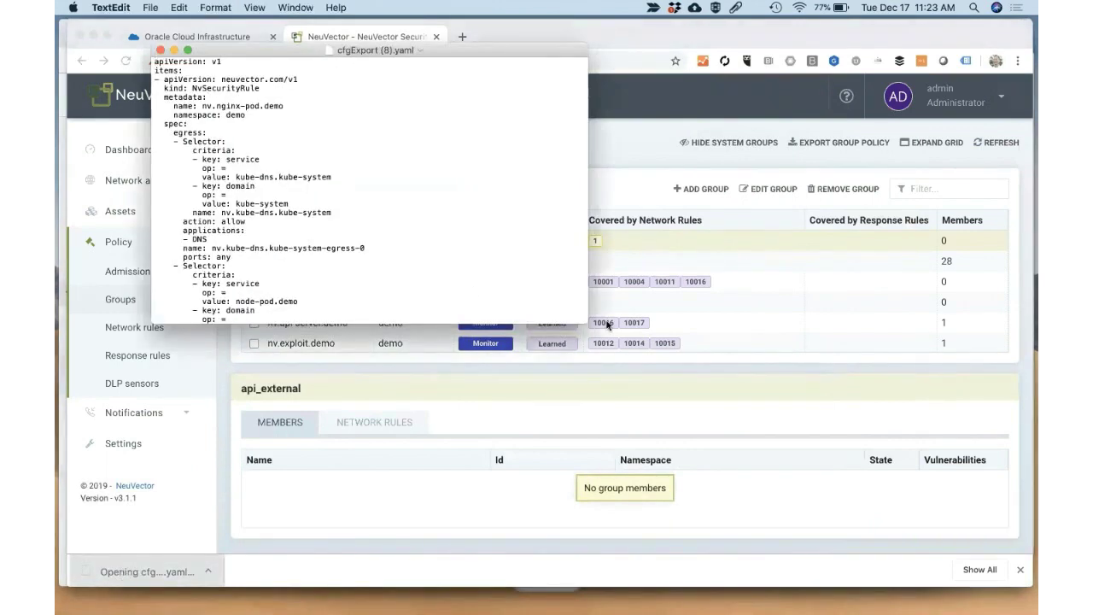
{"action": "left_click_drag", "start_coordinate": [582, 322], "coordinate": [606, 534]}
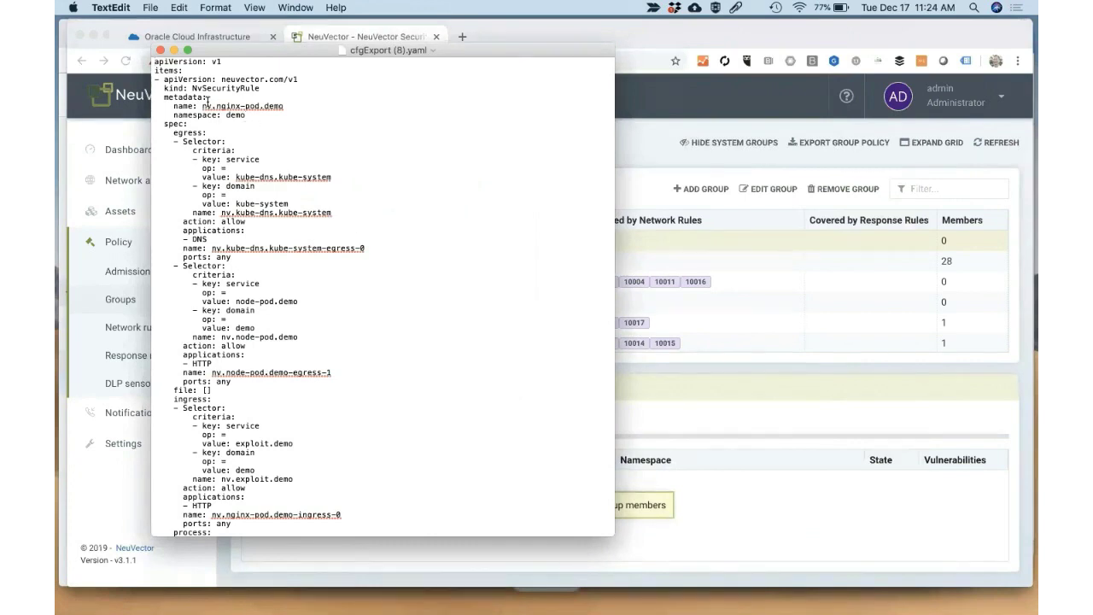
Highlight the NvSecurityRule kind and the nv.nginx-pod.demo name at the start of the YAML file
{"action": "left_click_drag", "start_coordinate": [193, 88], "coordinate": [261, 88]}
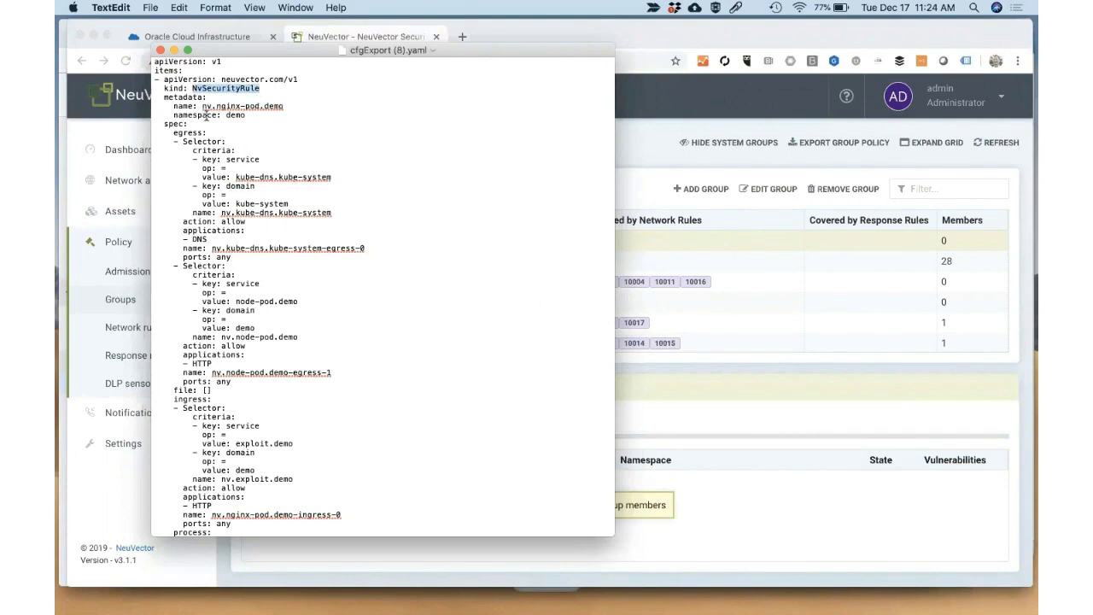
{"action": "left_click_drag", "start_coordinate": [202, 106], "coordinate": [283, 106]}
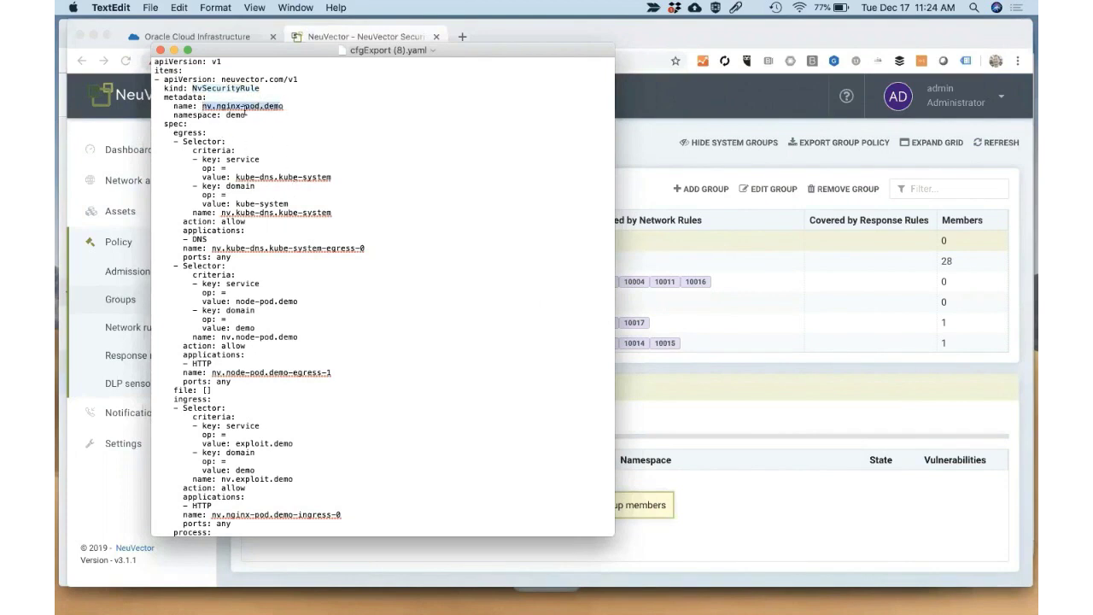
{"action": "left_click", "coordinate": [236, 113]}
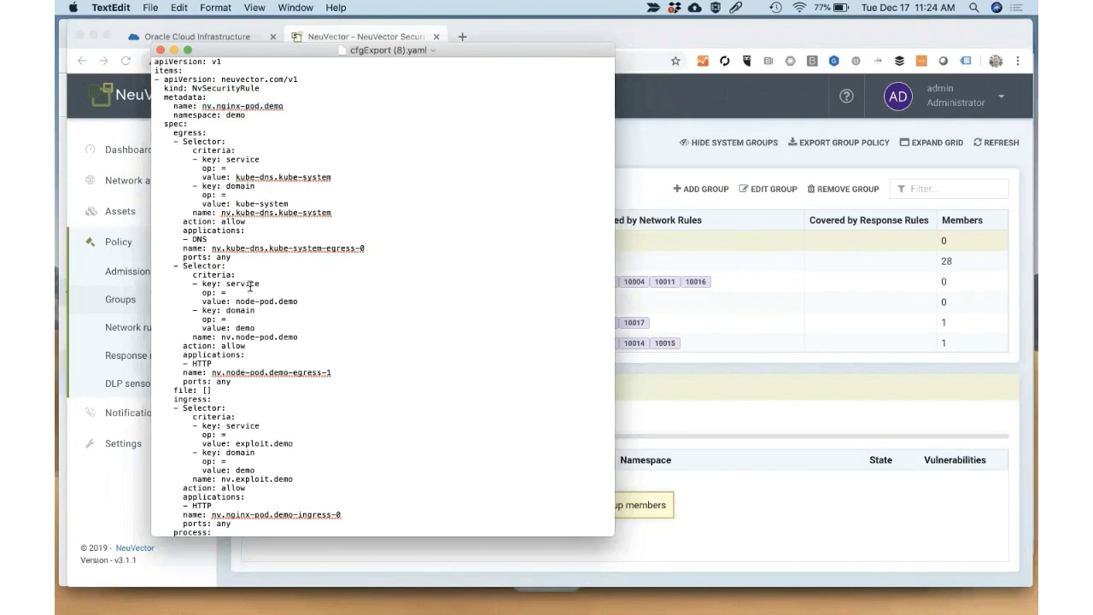
Add SSL as an application below HTTP in the egress rule for node-pod.demo
{"action": "scroll", "coordinate": [250, 286], "scroll_direction": "down", "scroll_amount": 2}
{"action": "scroll", "coordinate": [250, 290], "scroll_direction": "down", "scroll_amount": 5}
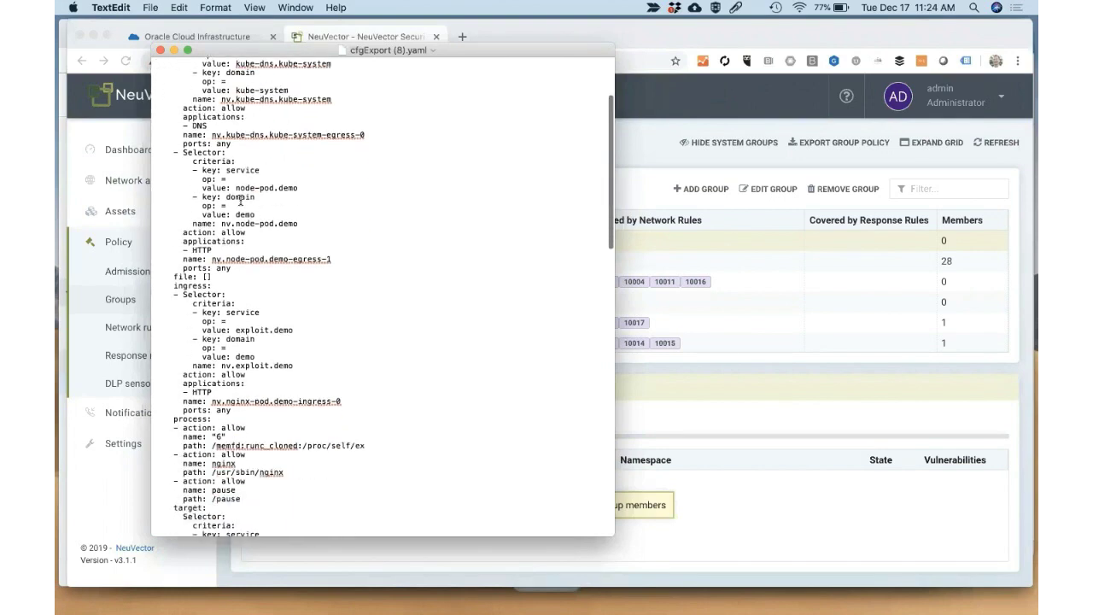
{"action": "left_click_drag", "start_coordinate": [250, 188], "coordinate": [291, 187]}
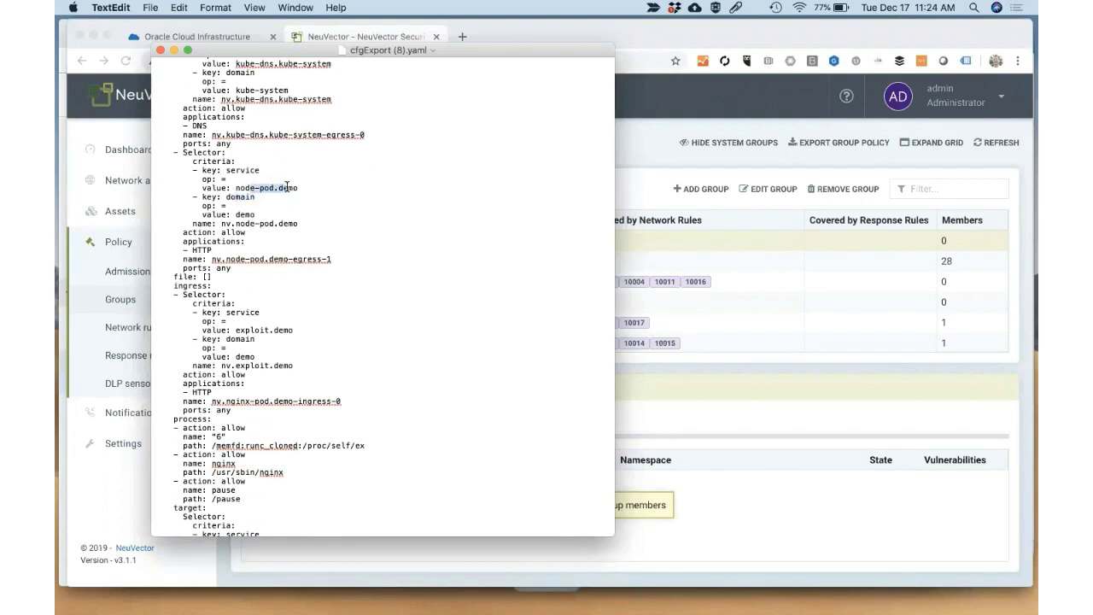
{"action": "double_click", "coordinate": [201, 249]}
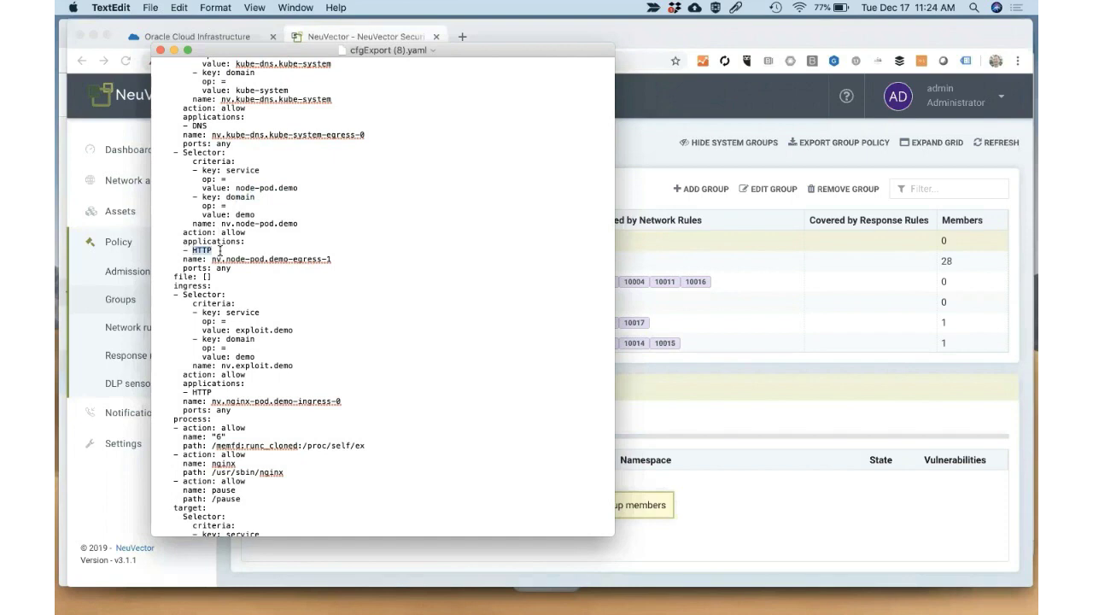
{"action": "left_click", "coordinate": [221, 250]}
{"action": "key", "text": "Return"}
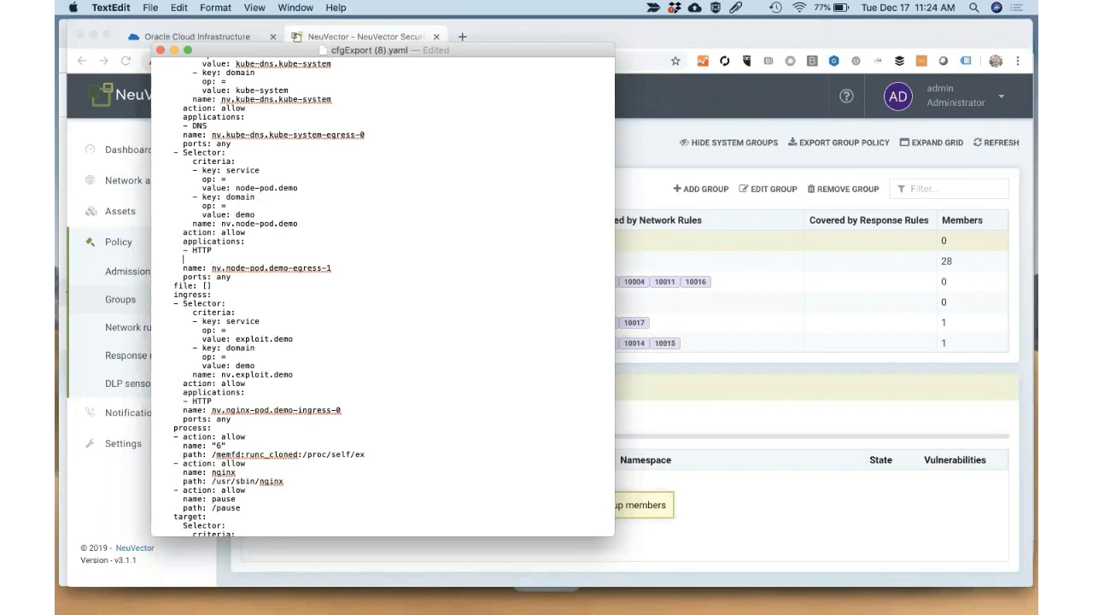
{"action": "type", "text": "- SSL"}
Highlight the allowed process entries of nv.nginx-pod.demo, set its policymode to Protect and close the YAML file
{"action": "scroll", "coordinate": [251, 367], "scroll_direction": "down", "scroll_amount": 5}
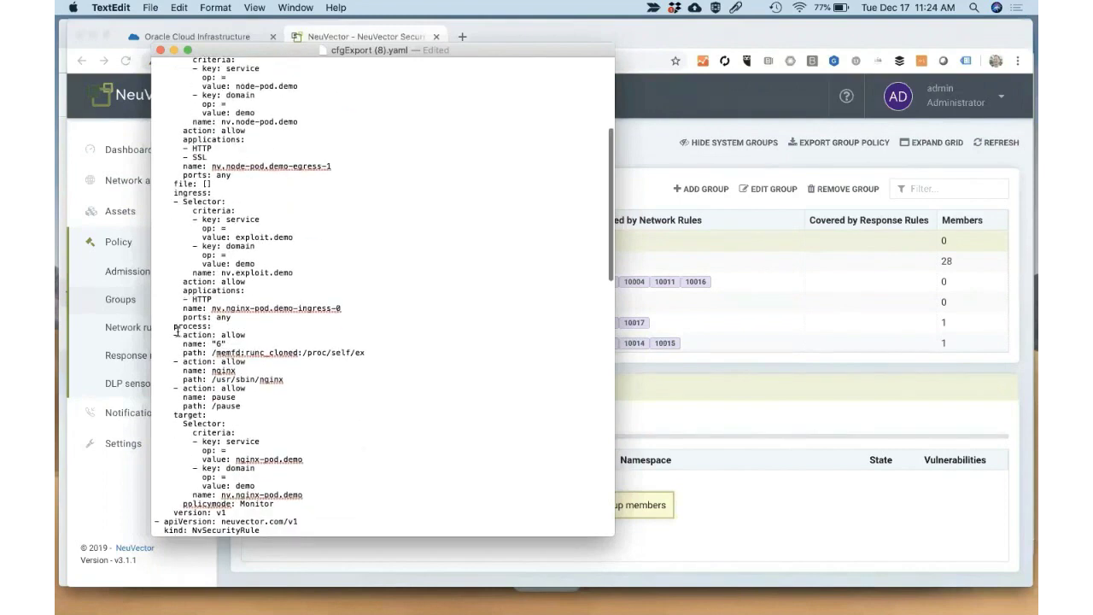
{"action": "left_click_drag", "start_coordinate": [158, 333], "coordinate": [256, 402]}
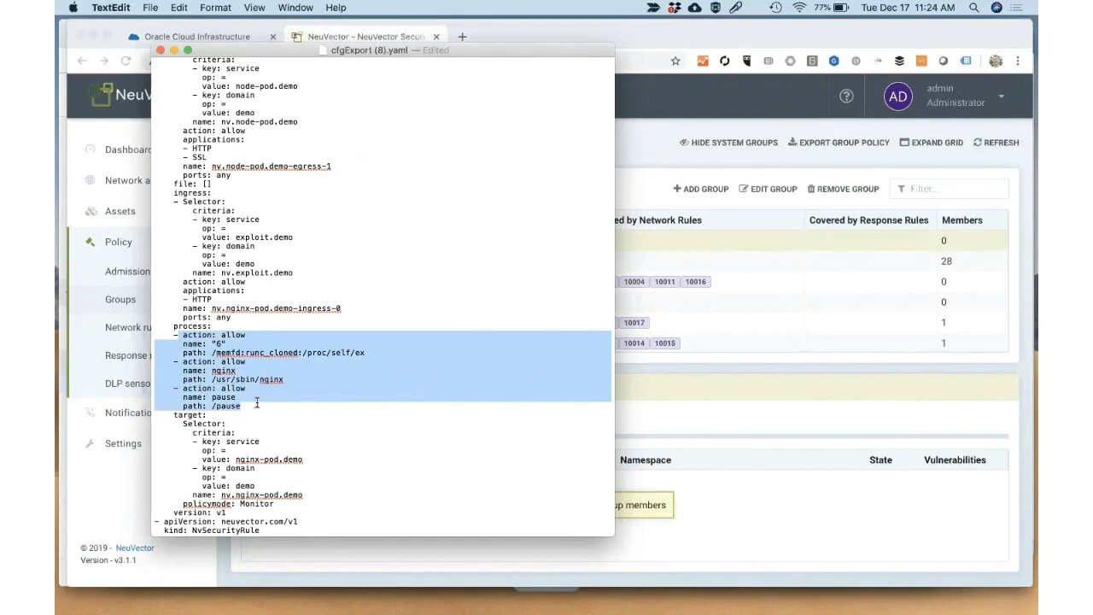
{"action": "scroll", "coordinate": [256, 402], "scroll_direction": "down", "scroll_amount": 6}
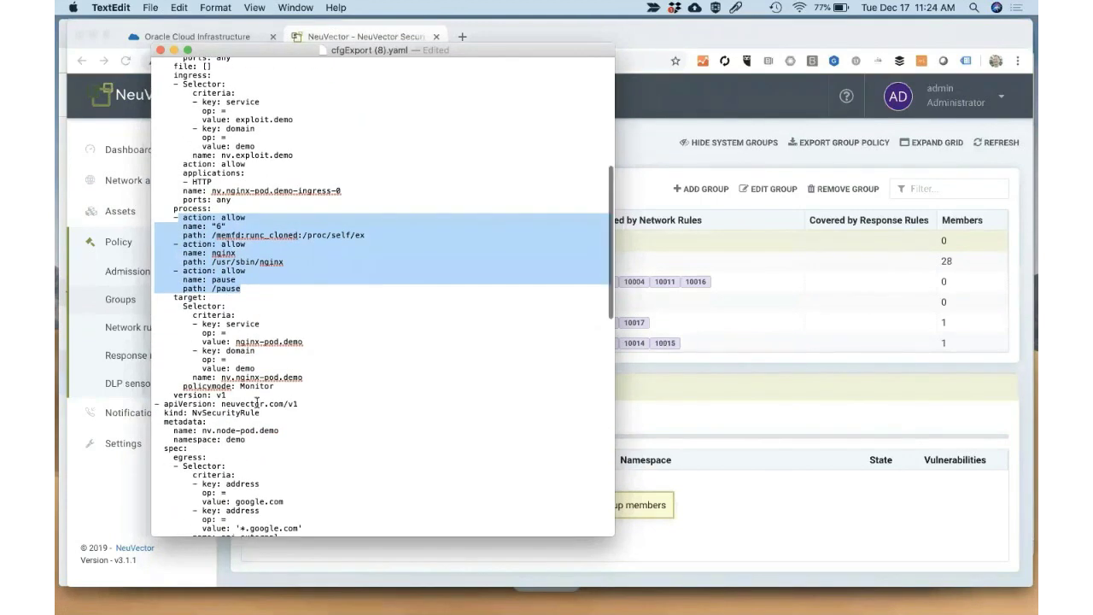
{"action": "left_click_drag", "start_coordinate": [240, 374], "coordinate": [279, 374]}
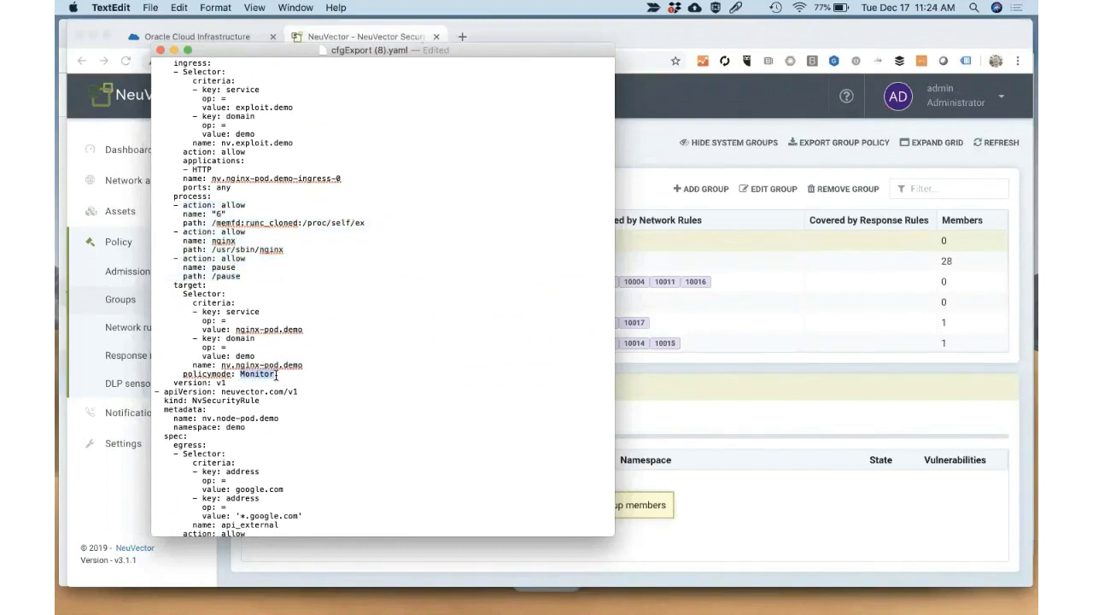
{"action": "type", "text": "Protect"}
{"action": "left_click", "coordinate": [161, 51]}
Select the nv.redis-pod.demo group to view its process profile rules, and open the network activity map
{"action": "scroll", "coordinate": [398, 300], "scroll_direction": "down", "scroll_amount": 5}
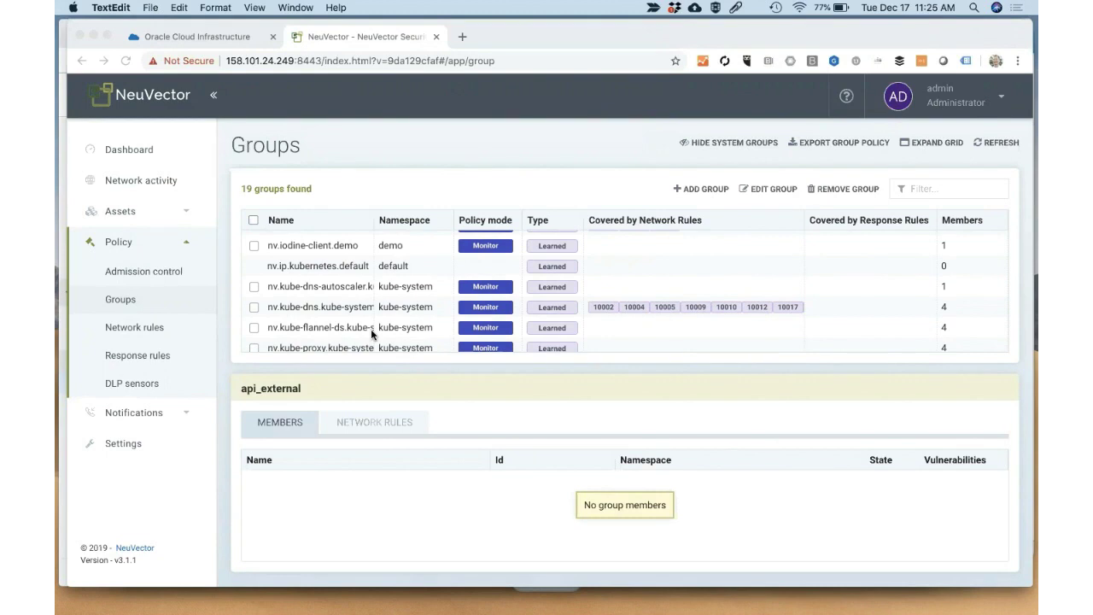
{"action": "scroll", "coordinate": [351, 335], "scroll_direction": "down", "scroll_amount": 5}
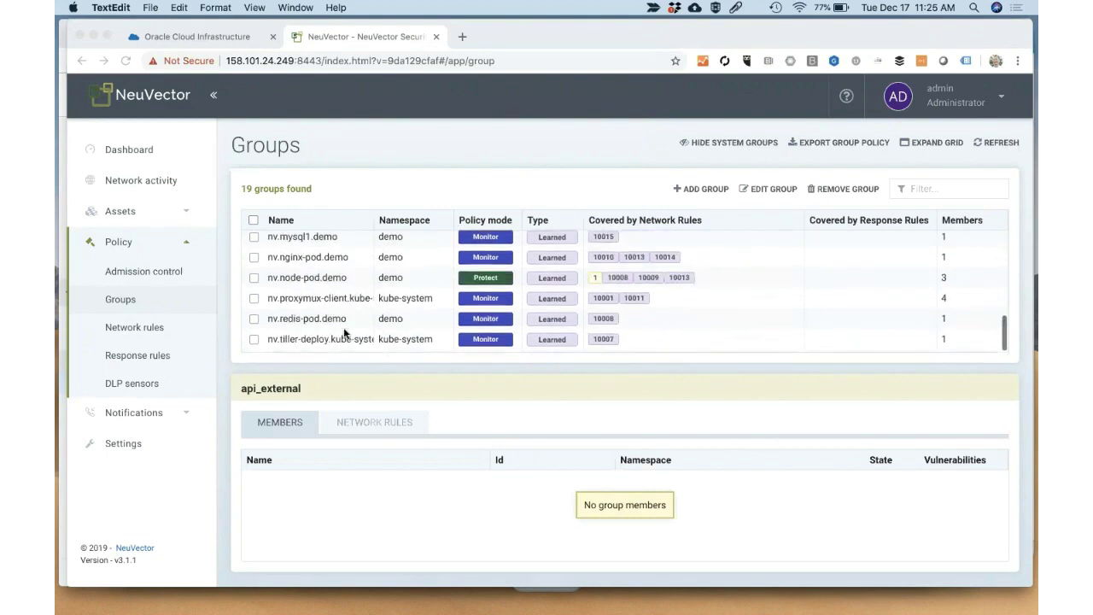
{"action": "left_click", "coordinate": [325, 319]}
{"action": "left_click", "coordinate": [254, 319]}
{"action": "left_click", "coordinate": [525, 428]}
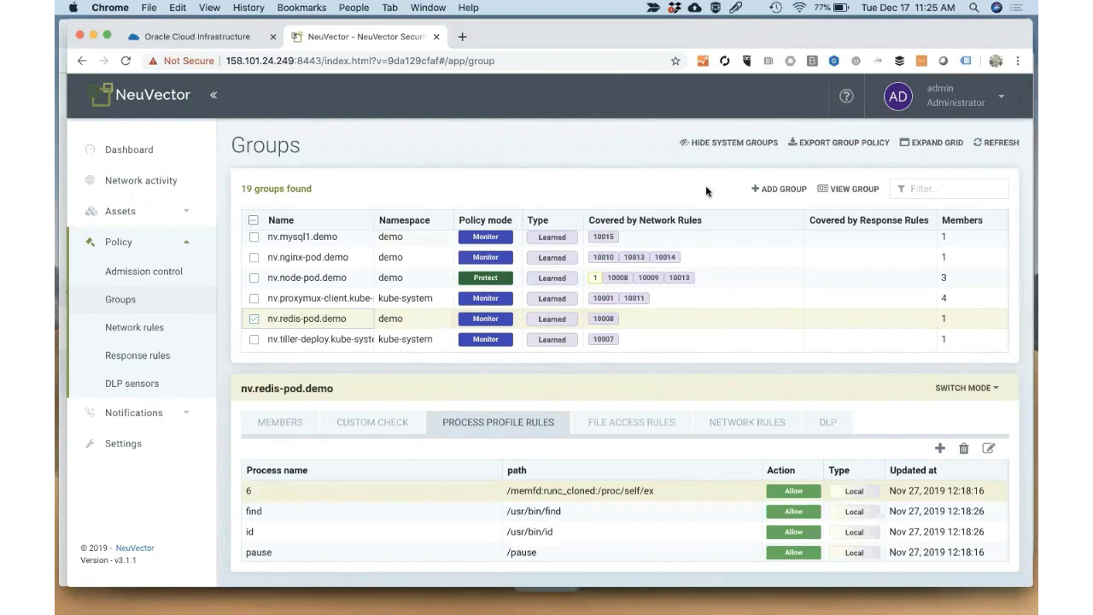
{"action": "left_click", "coordinate": [175, 186]}
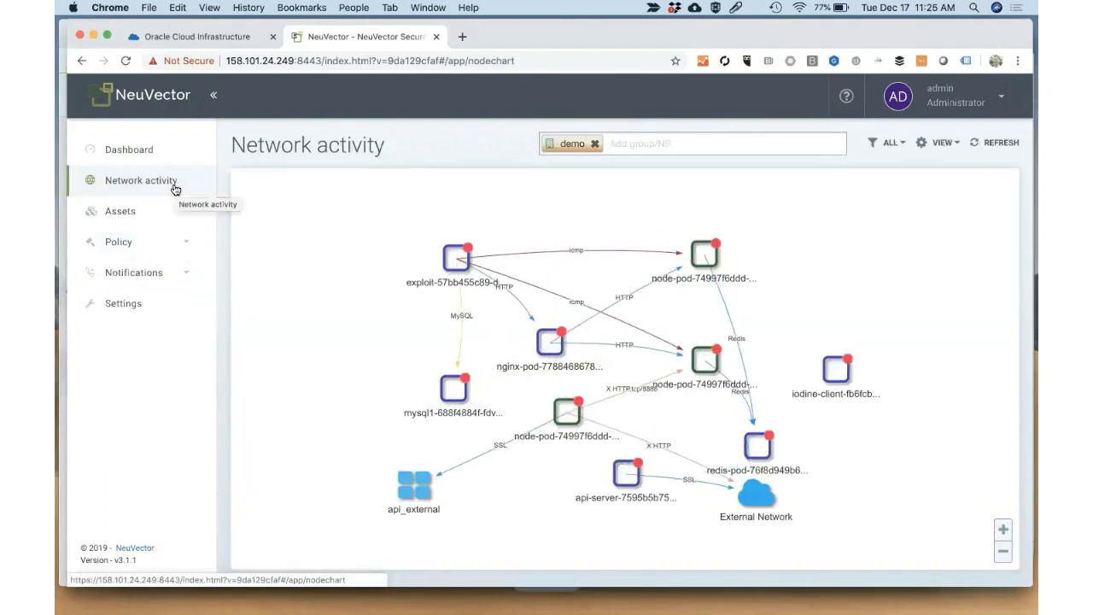